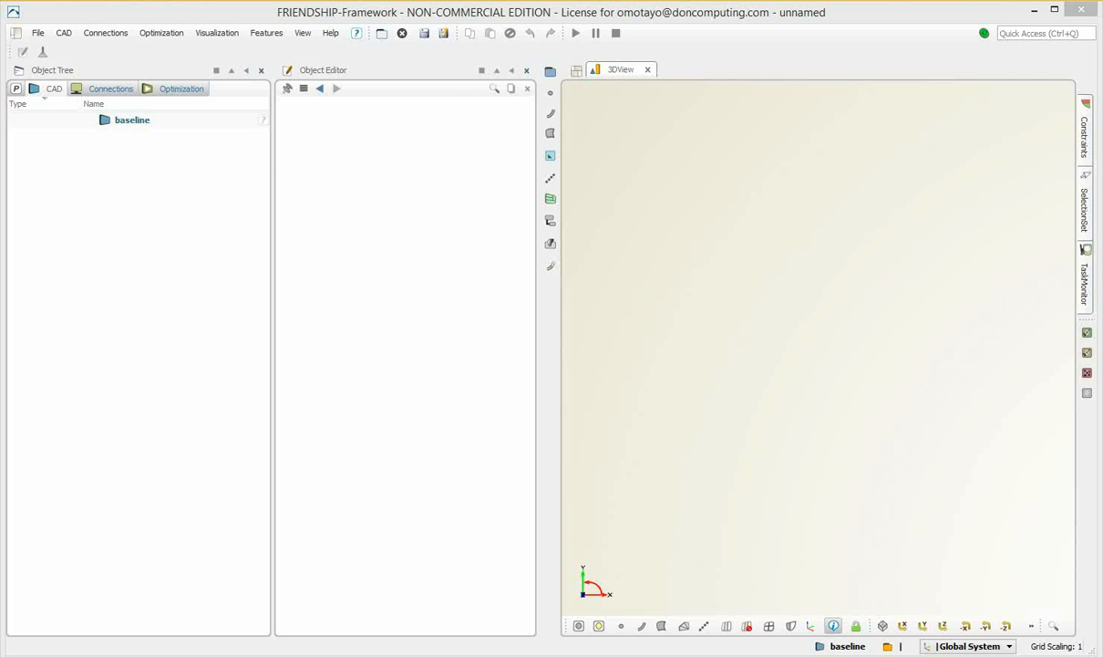
- Open the Parametric Contour sample project from the documentation's samples and show it in the 3D view
{"action": "left_click", "coordinate": [301, 33]}
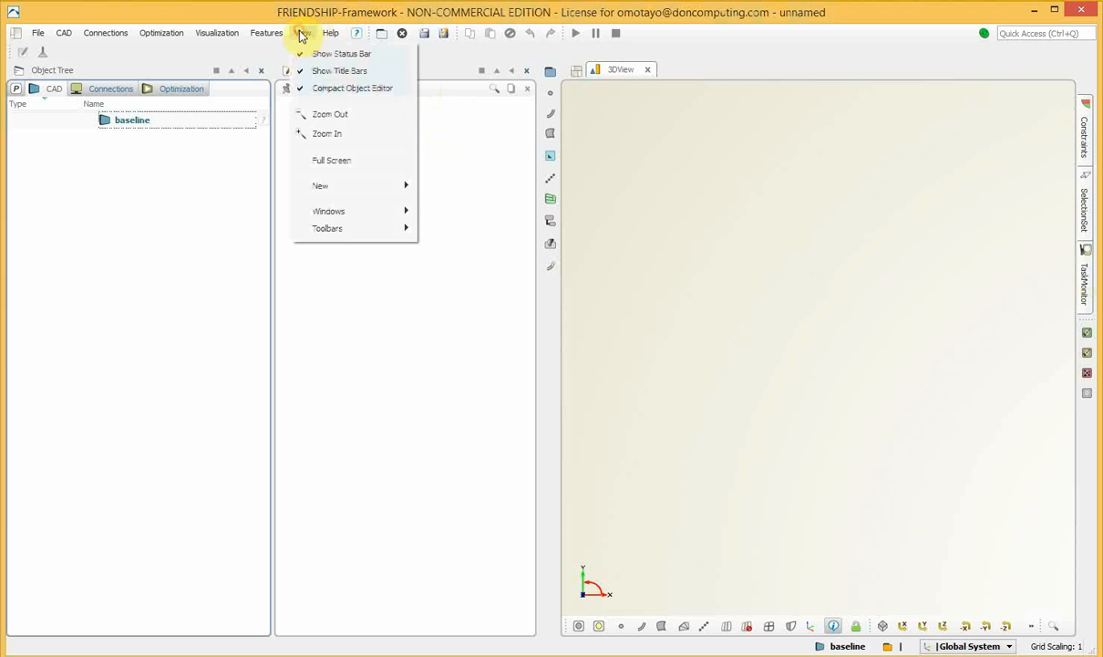
{"action": "mouse_move", "coordinate": [332, 35]}
{"action": "left_click", "coordinate": [360, 55]}
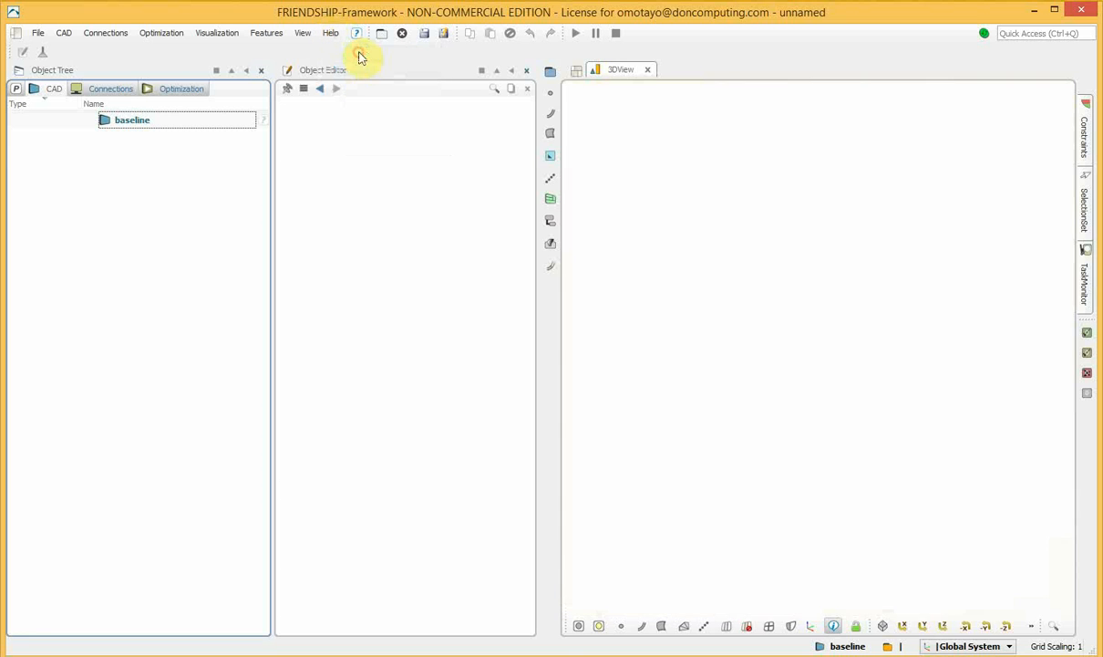
{"action": "left_click", "coordinate": [684, 133]}
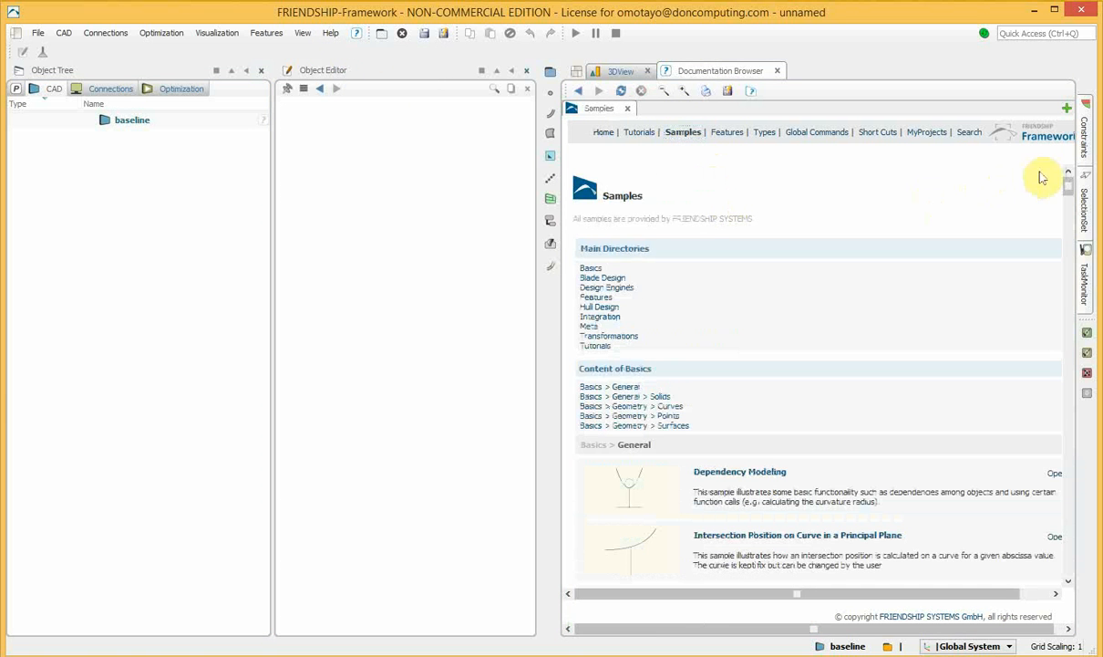
{"action": "left_click_drag", "start_coordinate": [1069, 194], "coordinate": [1066, 539]}
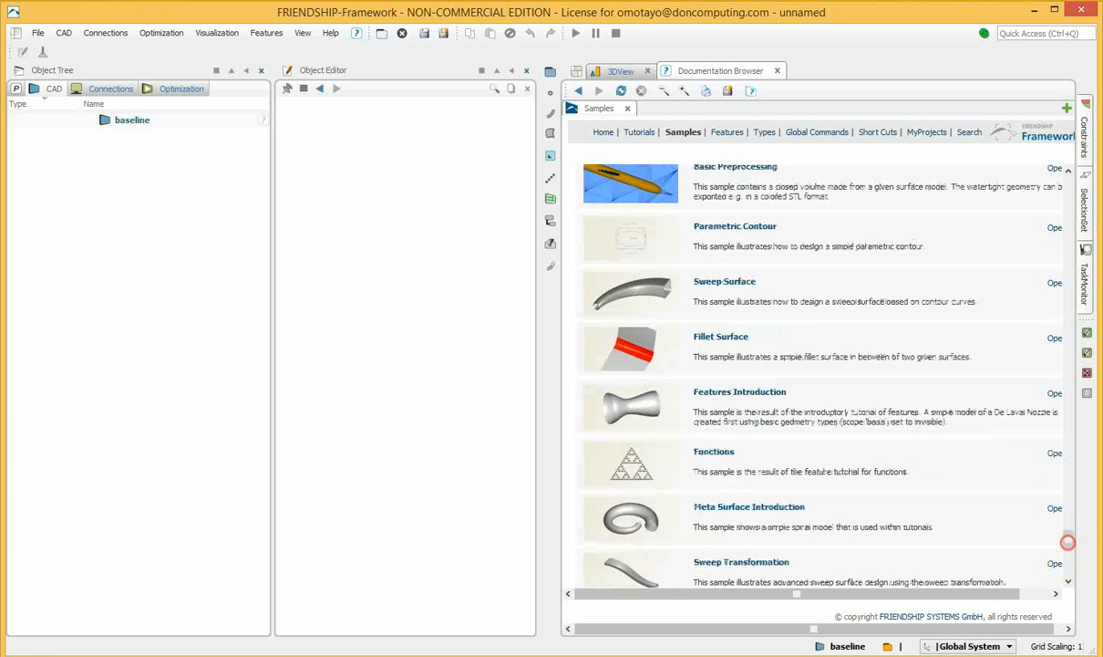
{"action": "left_click", "coordinate": [736, 232]}
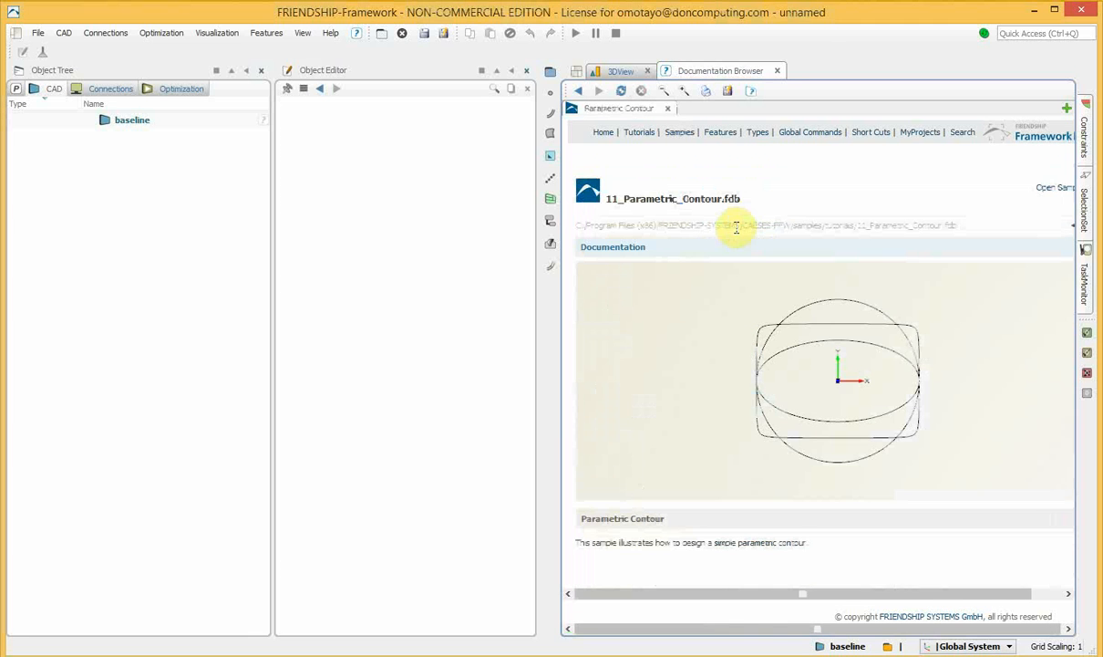
{"action": "left_click", "coordinate": [1052, 190]}
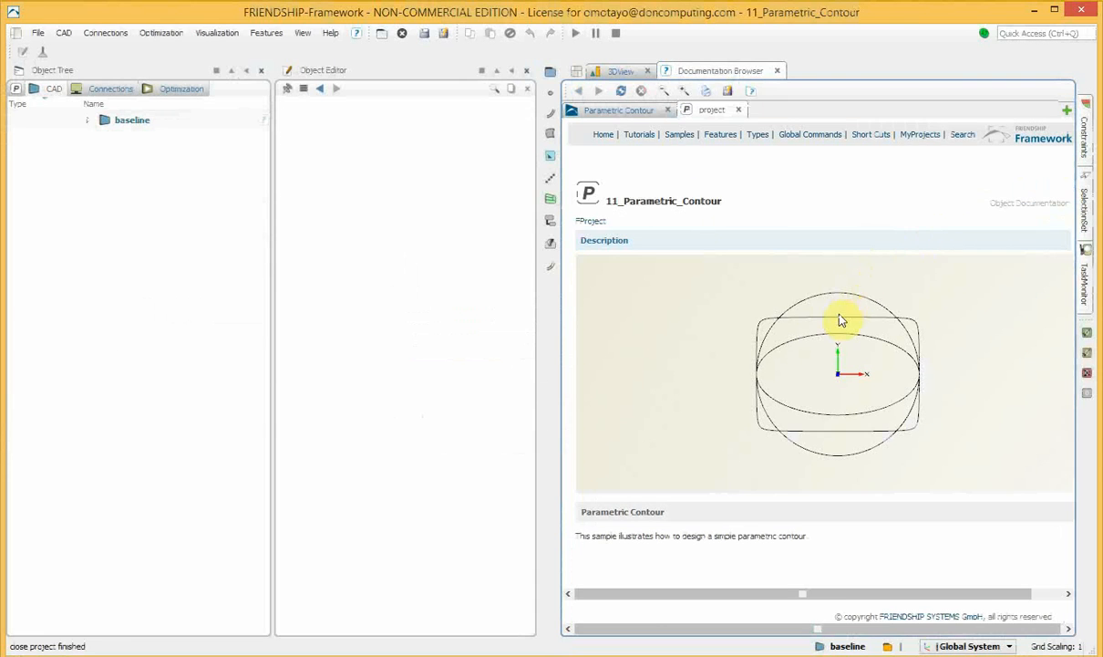
{"action": "left_click", "coordinate": [620, 70]}
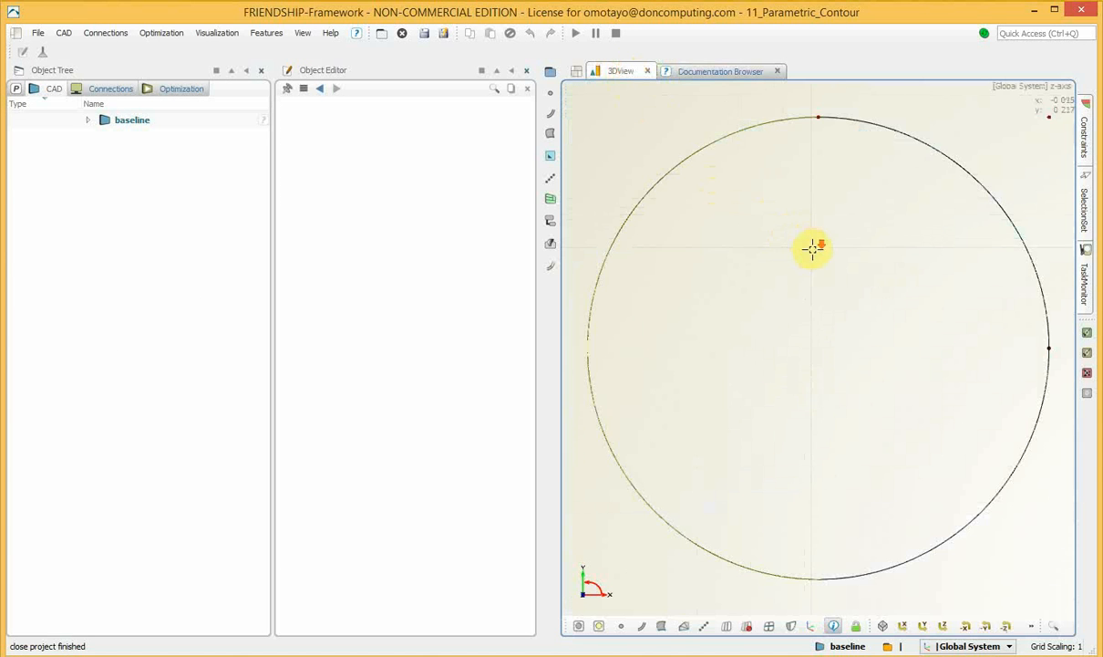
- Examine the sample's contour geometry and the points, curves, parameters and scalings listed under baseline
{"action": "scroll", "coordinate": [811, 255], "scroll_direction": "up", "scroll_amount": 1}
{"action": "scroll", "coordinate": [818, 260], "scroll_direction": "down", "scroll_amount": 2}
{"action": "left_click", "coordinate": [87, 119]}
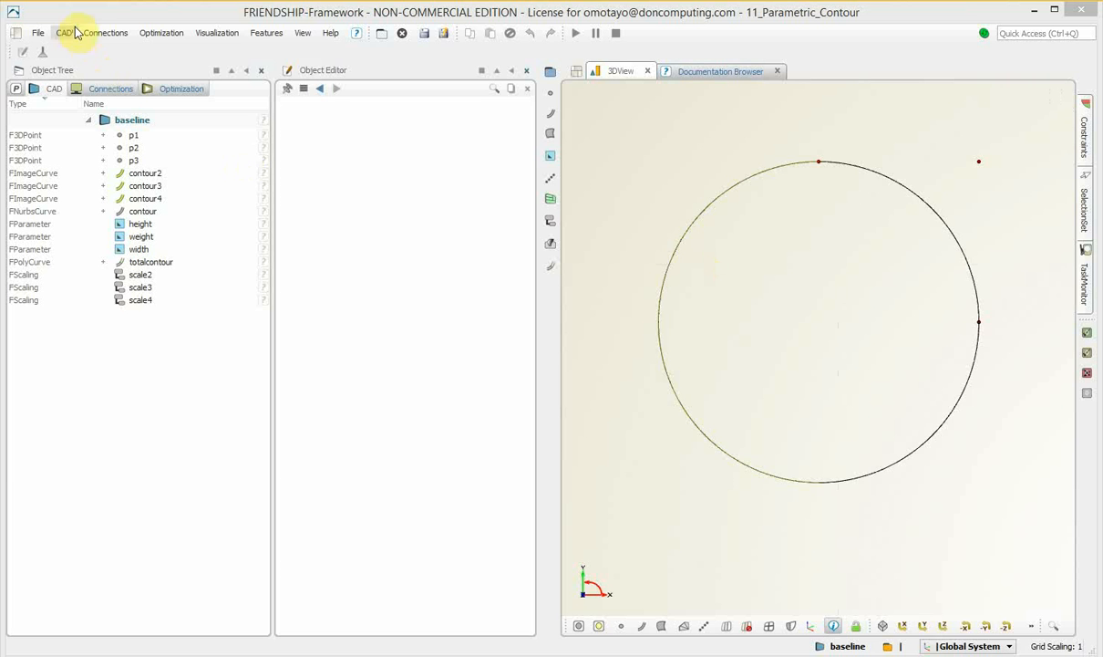
{"action": "left_click", "coordinate": [77, 124]}
{"action": "left_click", "coordinate": [87, 121]}
{"action": "left_click", "coordinate": [96, 287]}
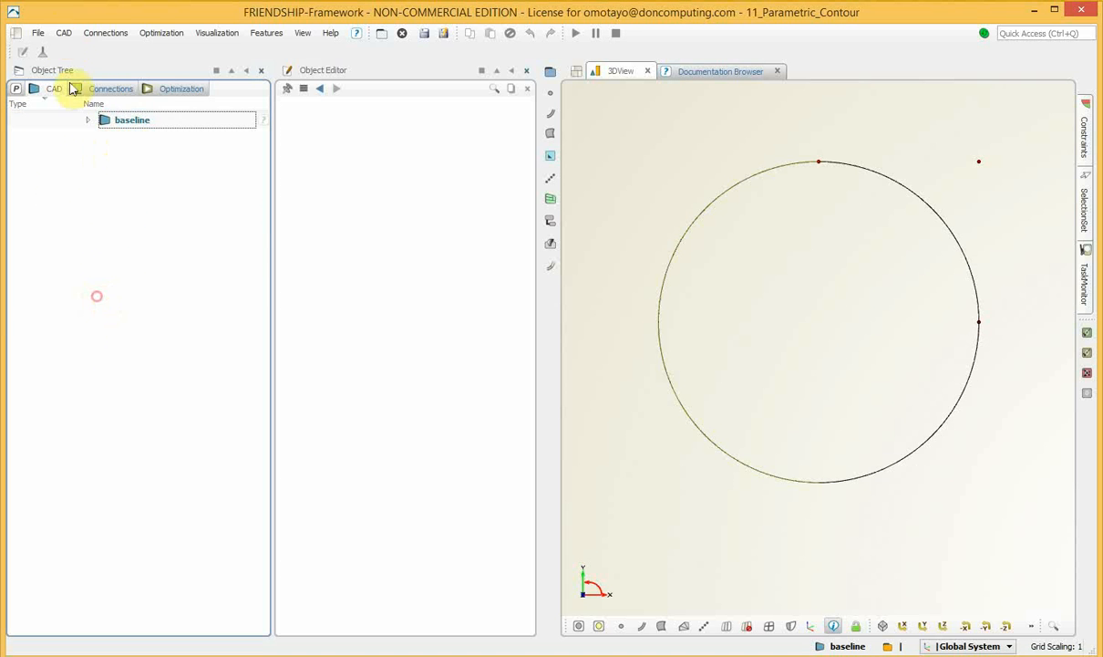
- Create a planar B-spline curve in the Y - (Z,X) plane with 5 control vertices and an end value of 10
{"action": "left_click", "coordinate": [64, 33]}
{"action": "mouse_move", "coordinate": [103, 105]}
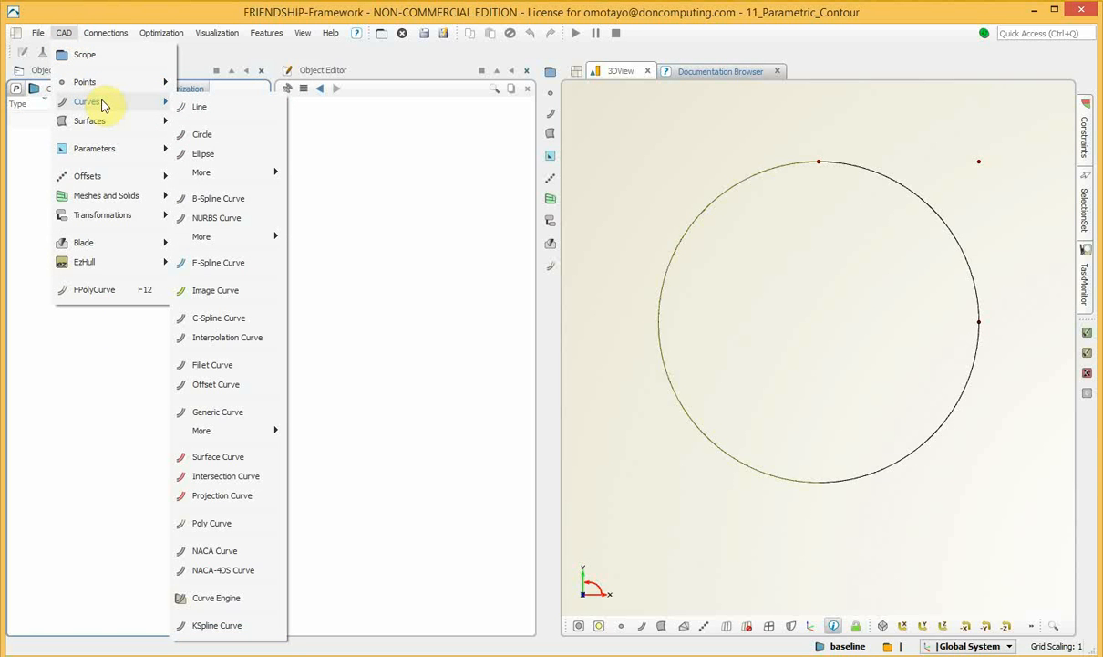
{"action": "mouse_move", "coordinate": [257, 236]}
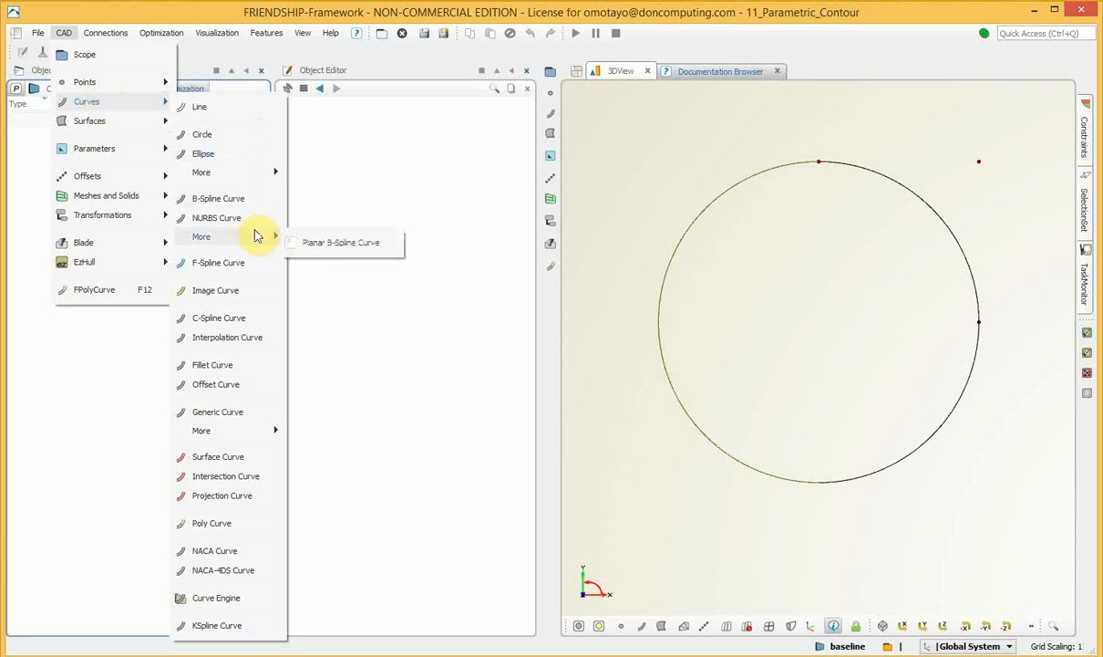
{"action": "left_click", "coordinate": [338, 246]}
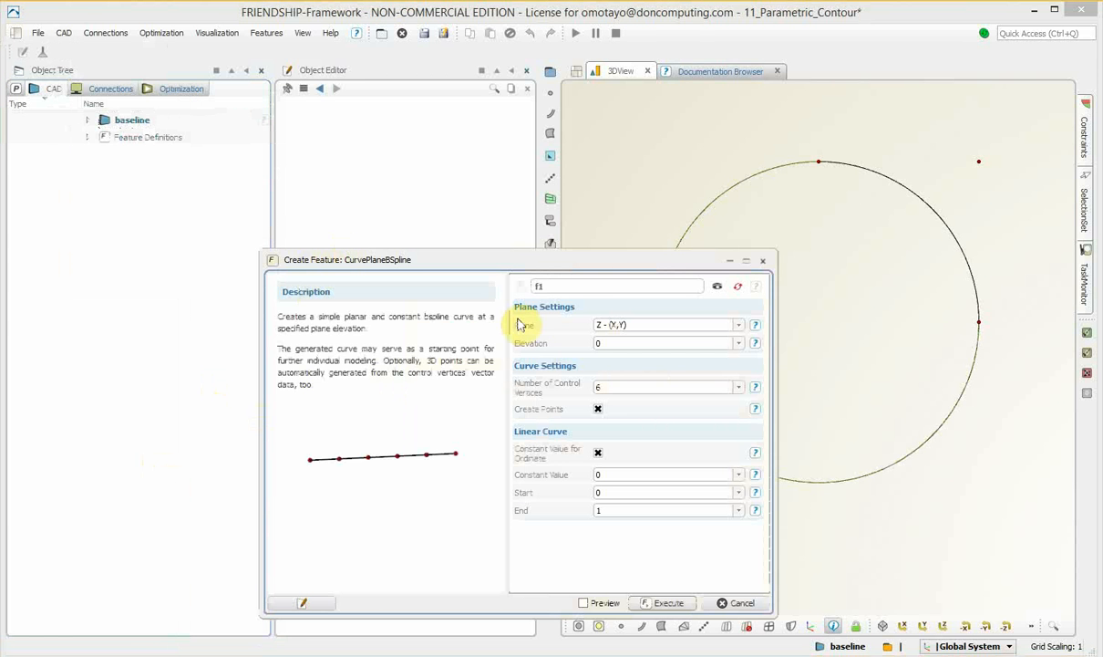
{"action": "left_click", "coordinate": [735, 327]}
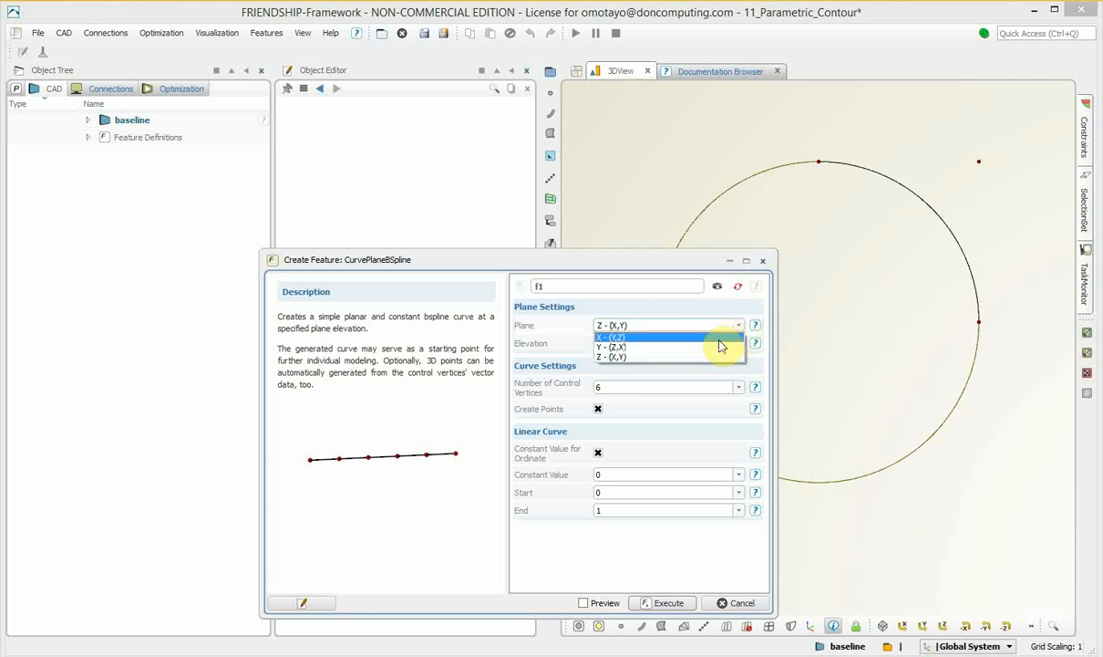
{"action": "left_click", "coordinate": [608, 348]}
{"action": "left_click", "coordinate": [638, 387]}
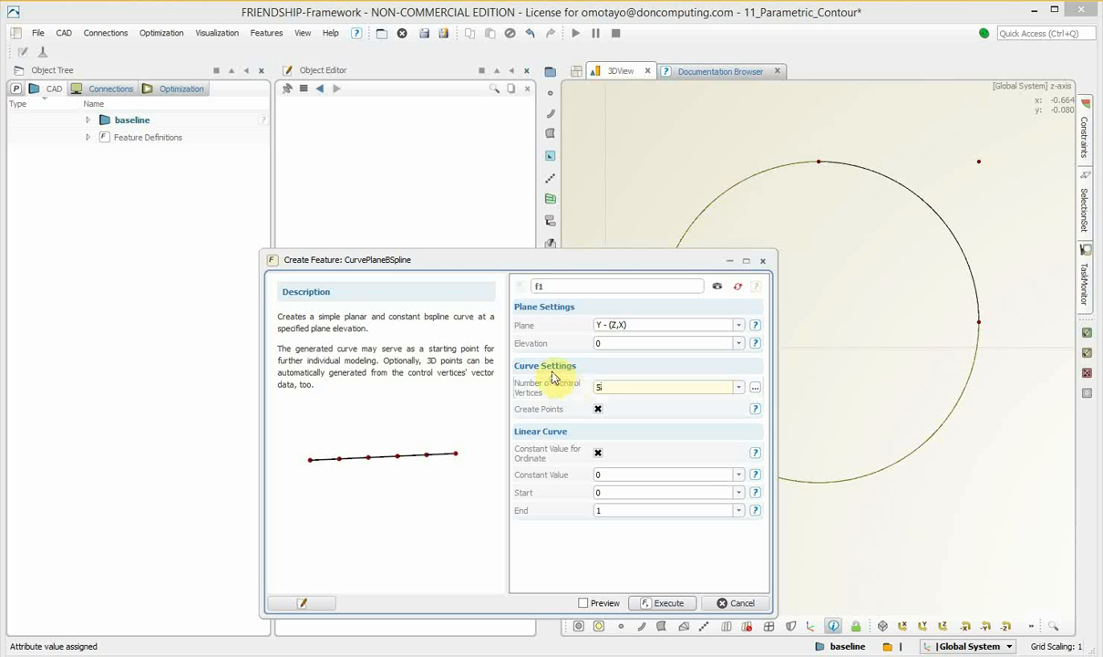
{"action": "left_click", "coordinate": [593, 511]}
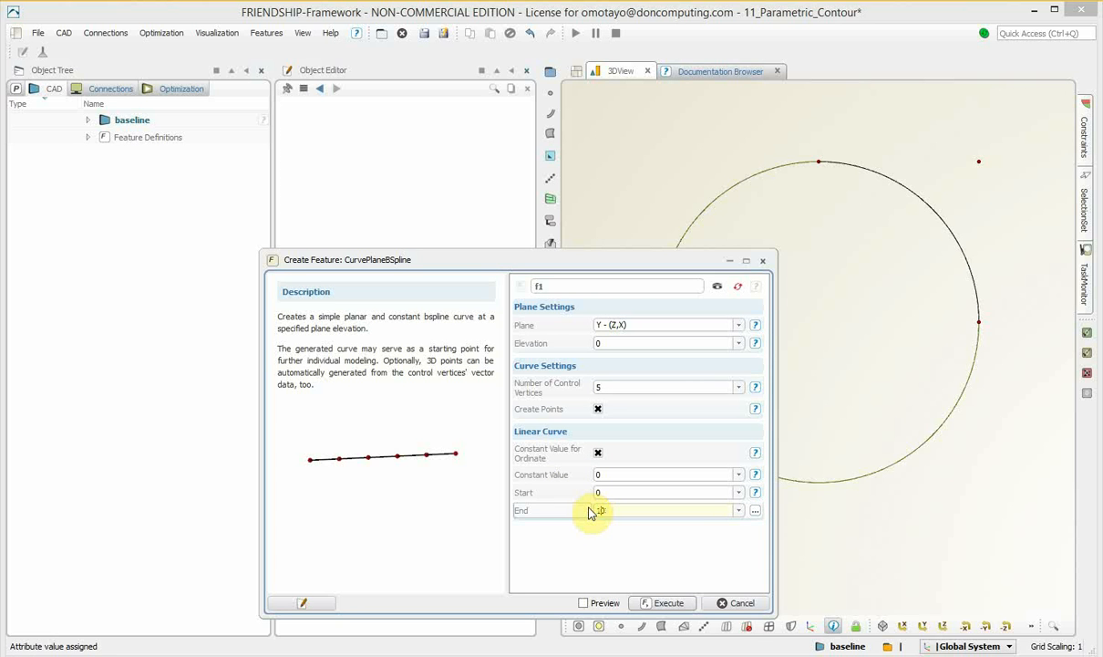
{"action": "left_click", "coordinate": [608, 547]}
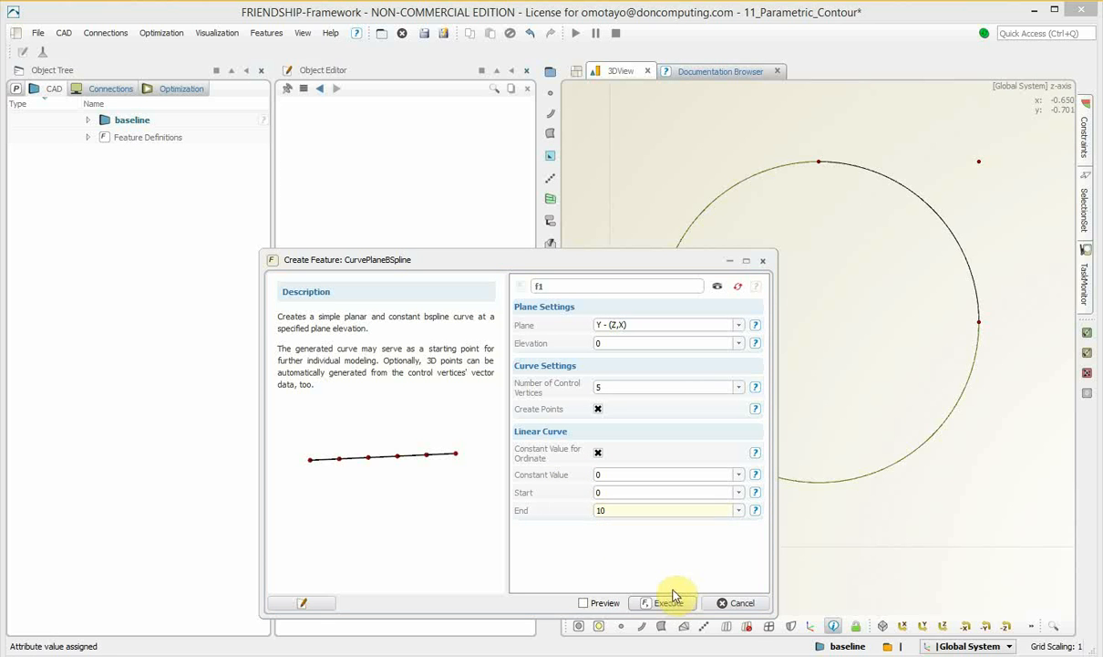
{"action": "left_click", "coordinate": [669, 602]}
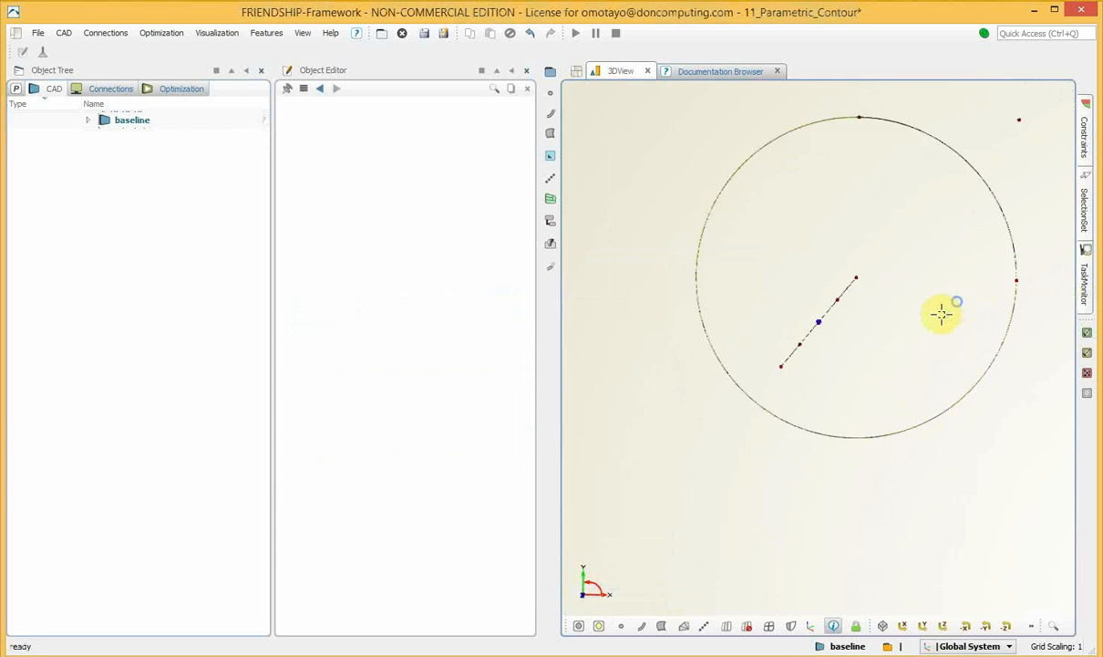
- Rename the f1 scope holding the new B-spline curve as path
{"action": "left_click_drag", "start_coordinate": [942, 314], "coordinate": [937, 316]}
{"action": "scroll", "coordinate": [939, 315], "scroll_direction": "up", "scroll_amount": 2}
{"action": "scroll", "coordinate": [940, 316], "scroll_direction": "down", "scroll_amount": 10}
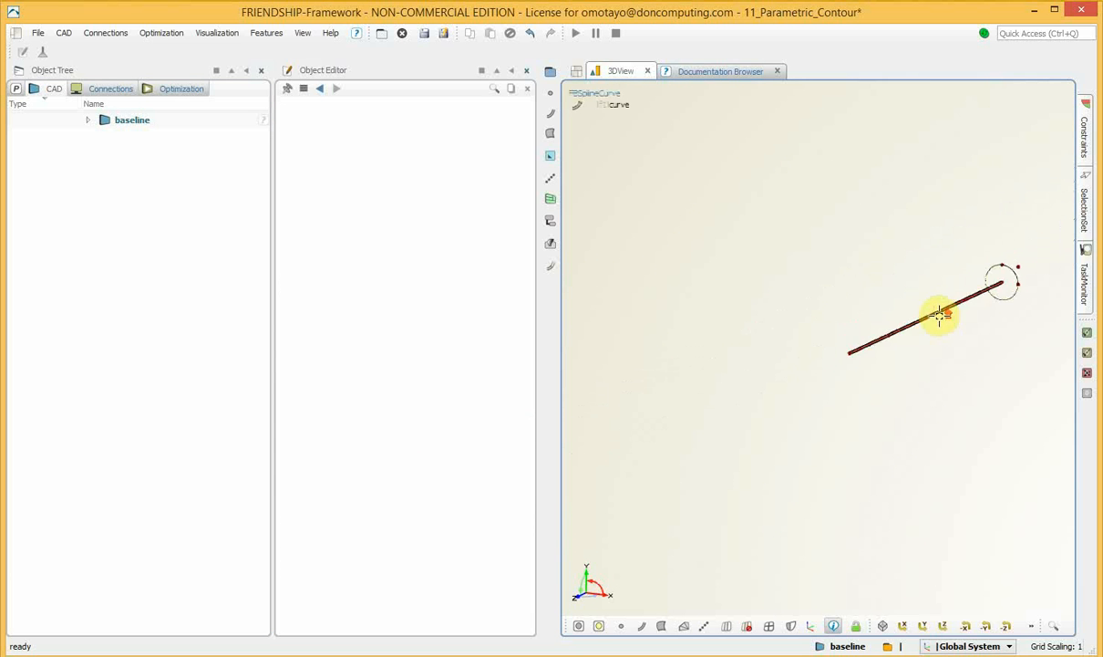
{"action": "middle_click_drag", "start_coordinate": [965, 274], "coordinate": [833, 327]}
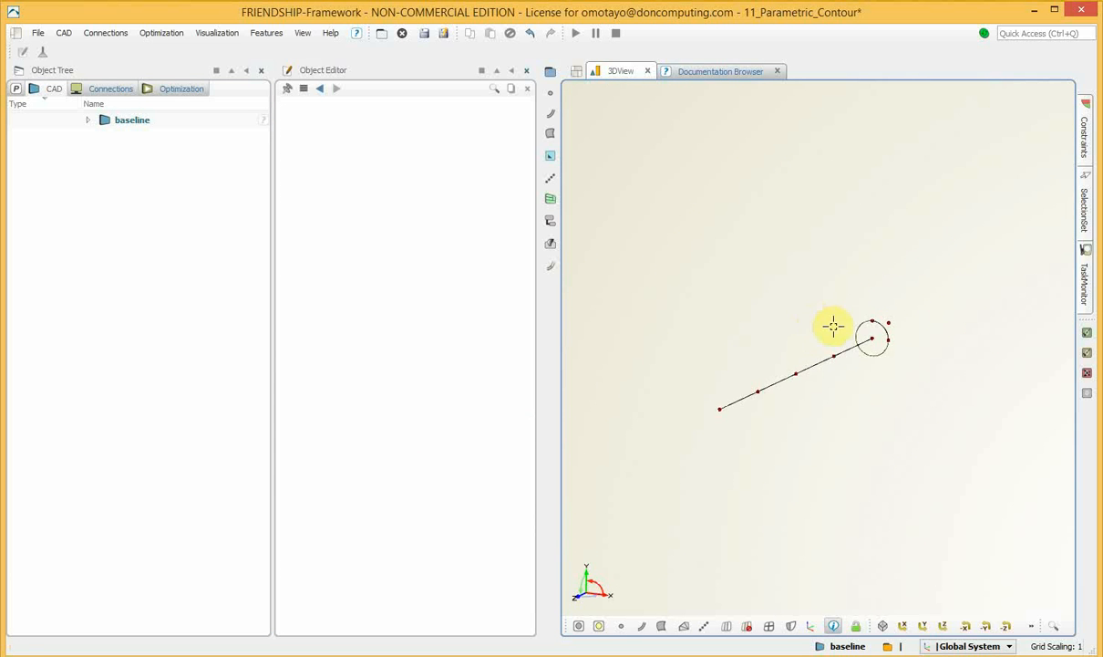
{"action": "left_click", "coordinate": [88, 119]}
{"action": "left_click", "coordinate": [134, 135]}
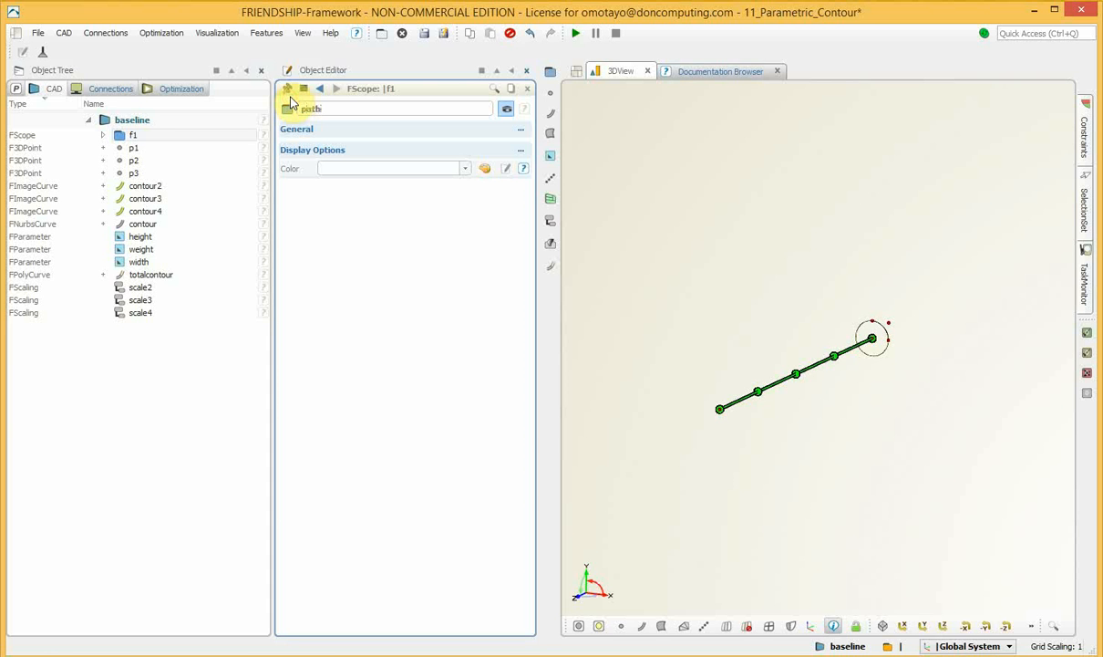
{"action": "type", "text": "path"}
{"action": "left_click", "coordinate": [190, 392]}
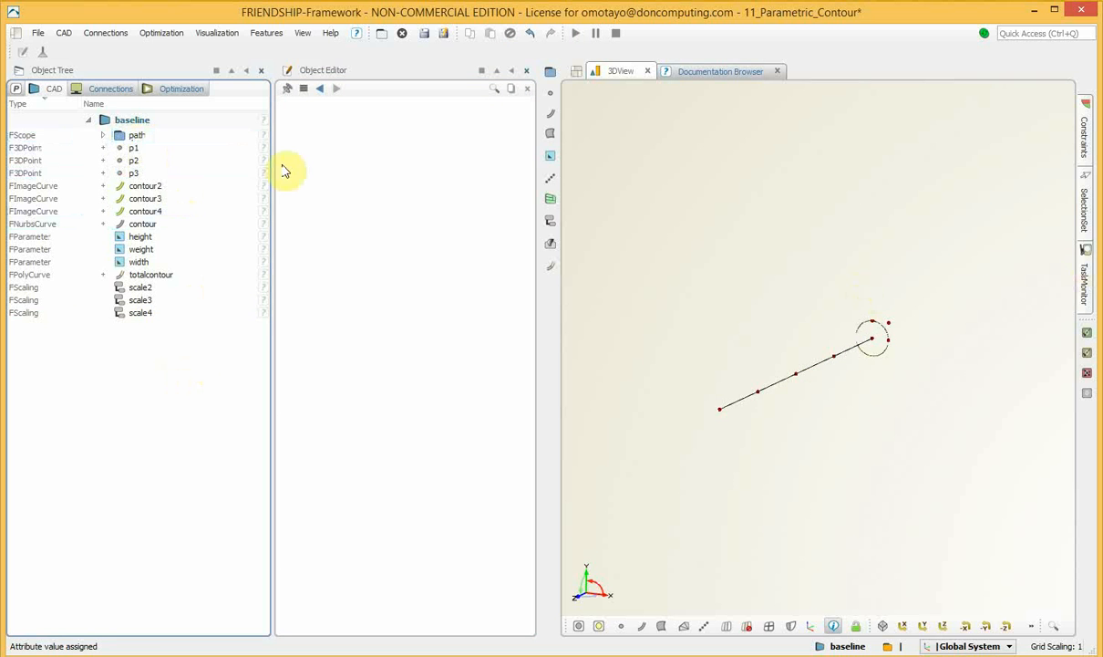
- Set the Y coordinate of point p02 in the path's auxiliary scope to 1.5
{"action": "left_click", "coordinate": [103, 135]}
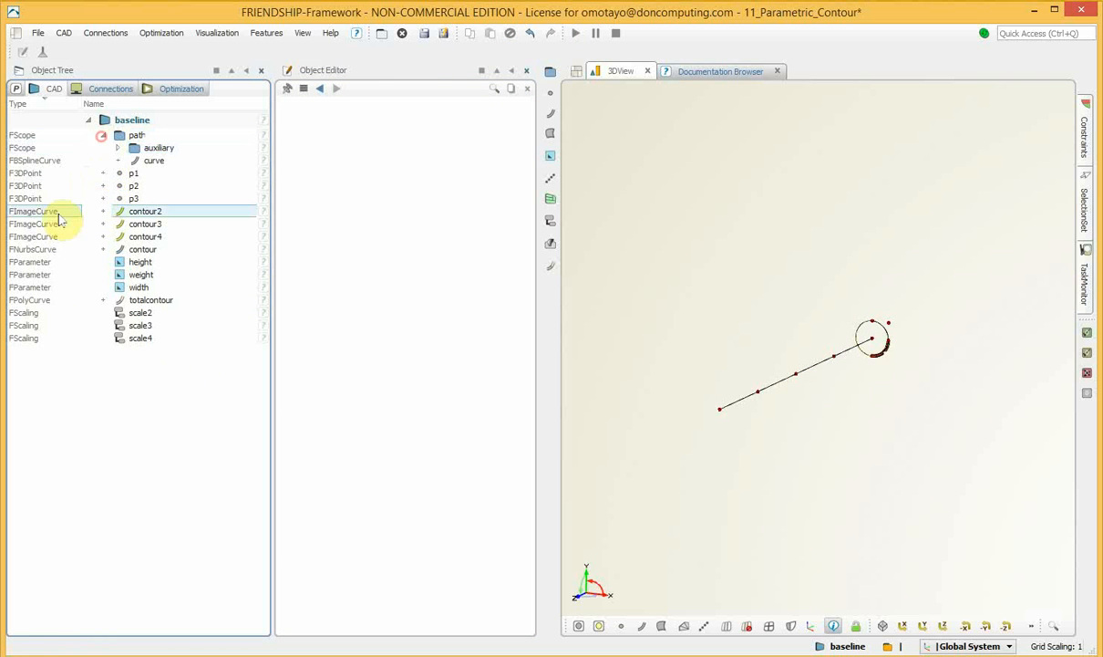
{"action": "left_click", "coordinate": [118, 148]}
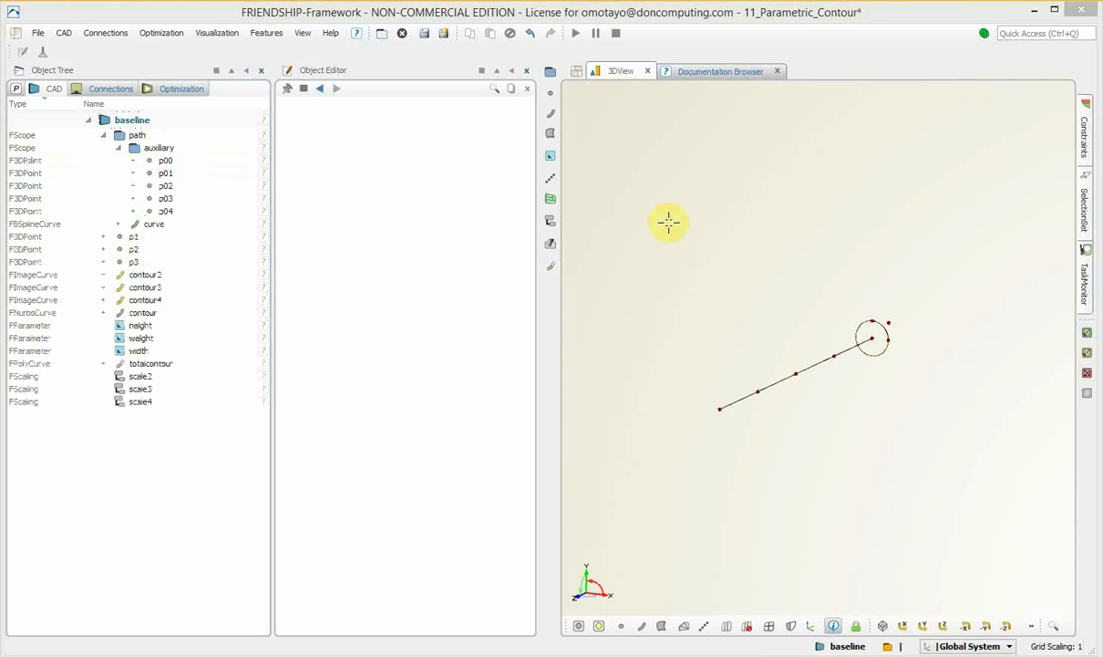
{"action": "left_click", "coordinate": [178, 187]}
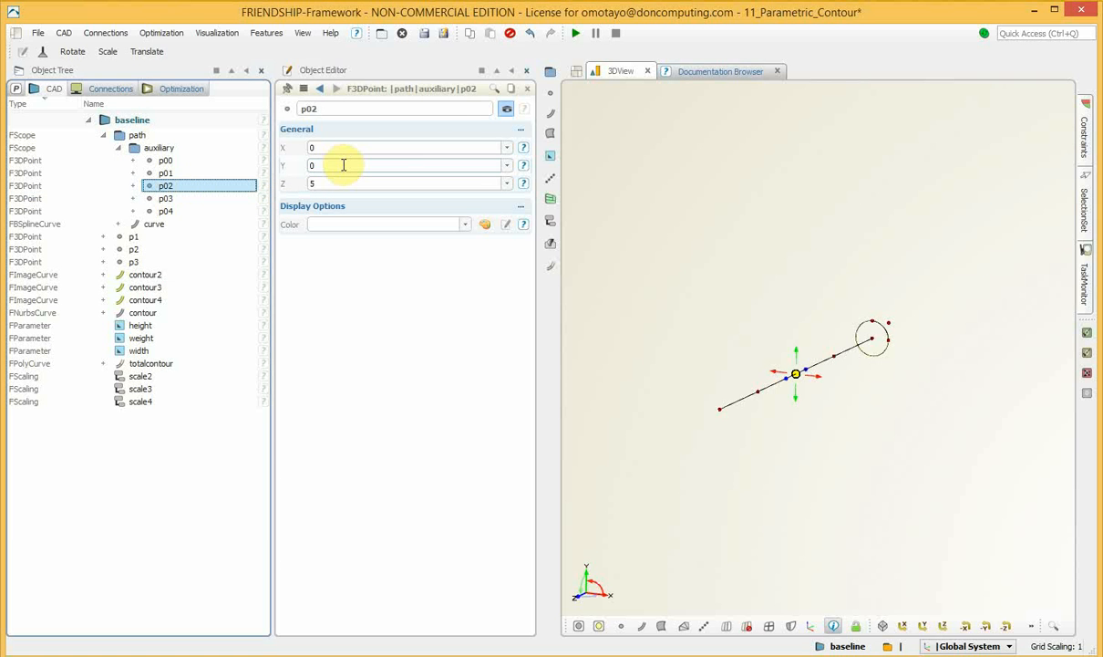
{"action": "left_click", "coordinate": [324, 165]}
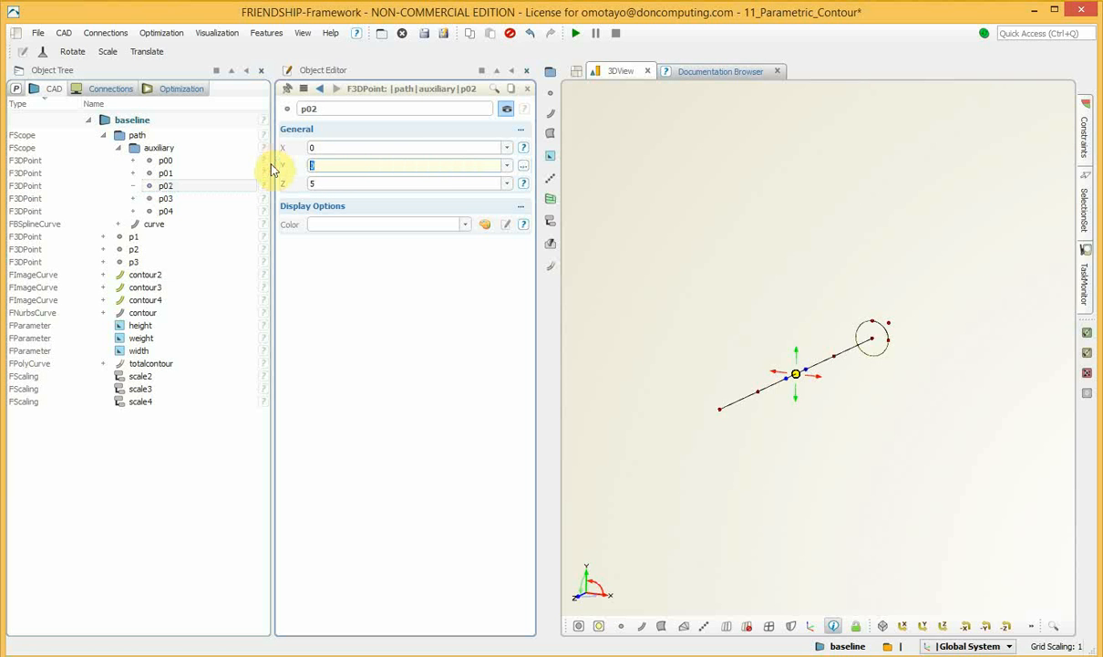
{"action": "type", "text": "1.5"}
{"action": "key", "text": "Return"}
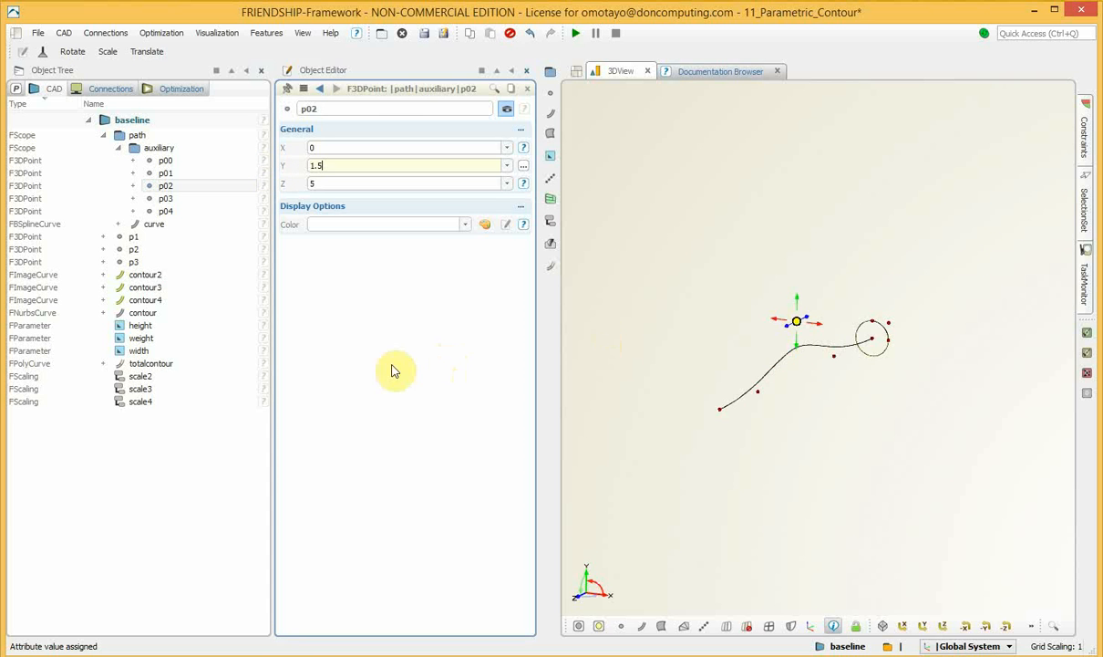
{"action": "left_click", "coordinate": [158, 443]}
- Set the Y coordinate of path points p03 and p04 together to 3
{"action": "left_click", "coordinate": [165, 199]}
{"action": "left_click", "coordinate": [166, 210]}
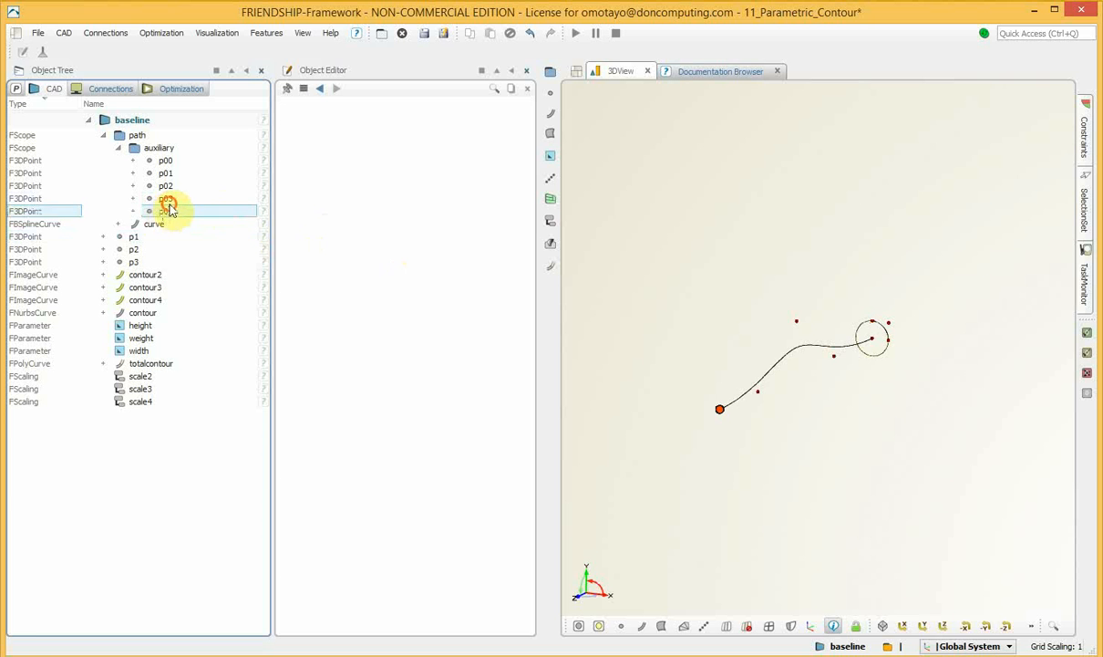
{"action": "left_click", "coordinate": [165, 199]}
{"action": "left_click", "coordinate": [178, 211], "text": "ctrl"}
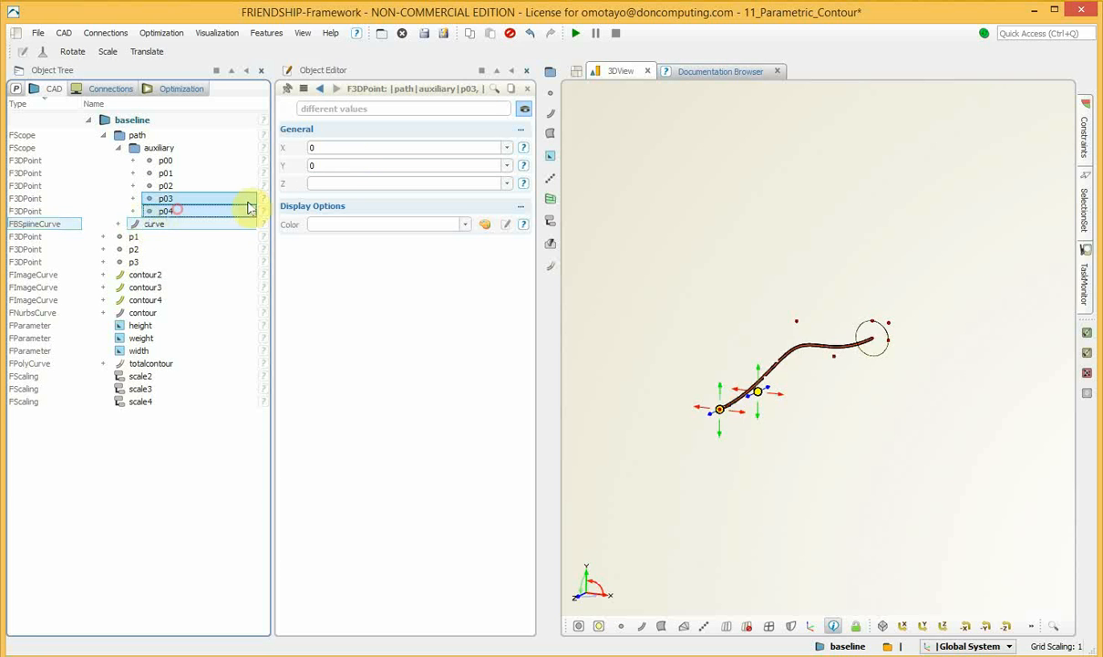
{"action": "left_click", "coordinate": [336, 163]}
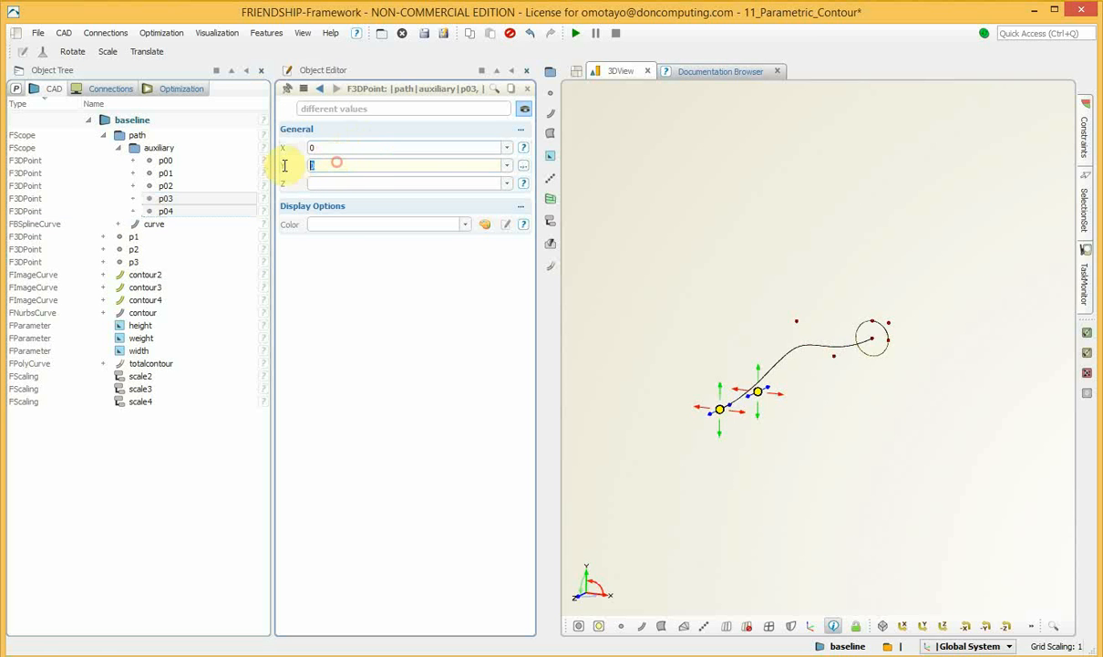
{"action": "type", "text": "3"}
{"action": "key", "text": "Return"}
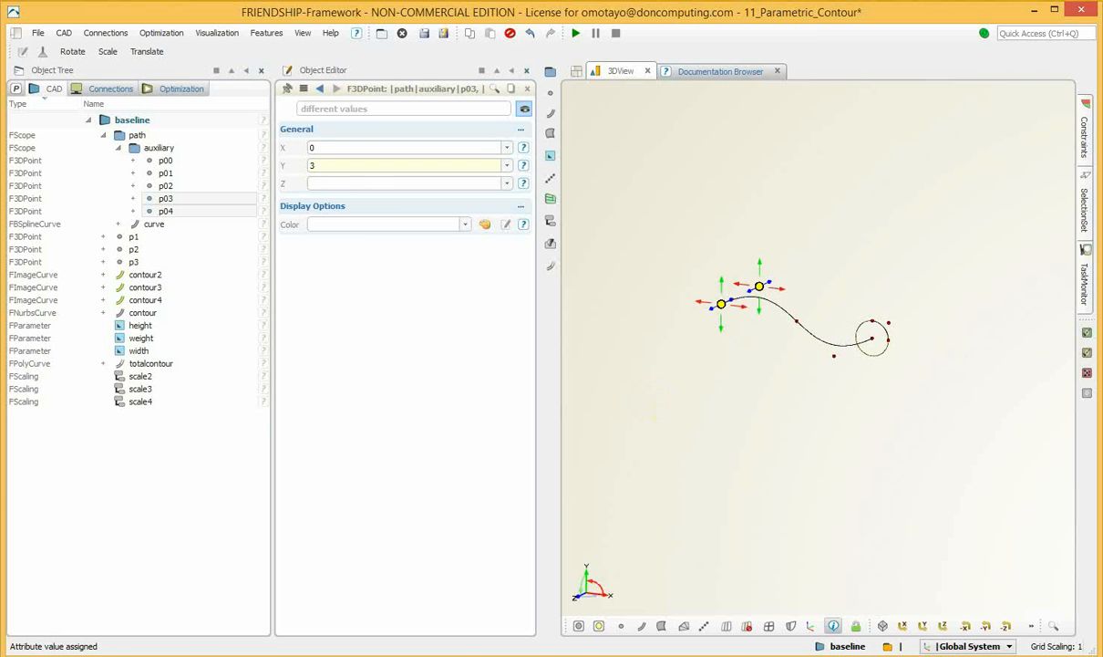
- Create an image curve with totalcontour as its source
{"action": "left_click_drag", "start_coordinate": [654, 415], "coordinate": [694, 426]}
{"action": "left_click_drag", "start_coordinate": [746, 354], "coordinate": [1080, 274]}
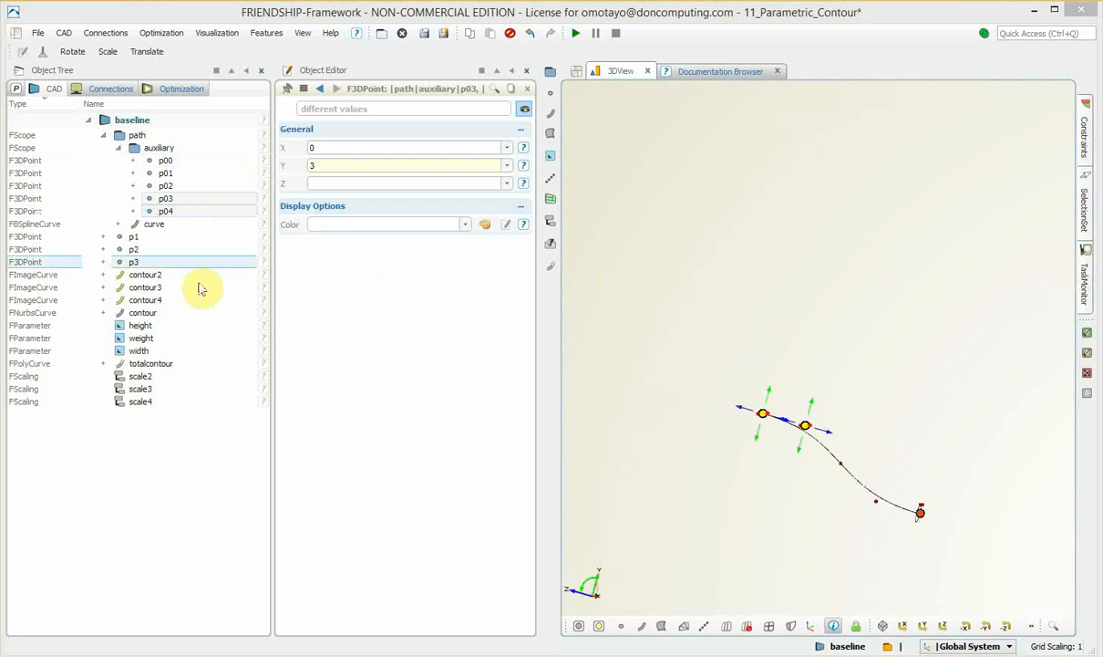
{"action": "left_click", "coordinate": [144, 362]}
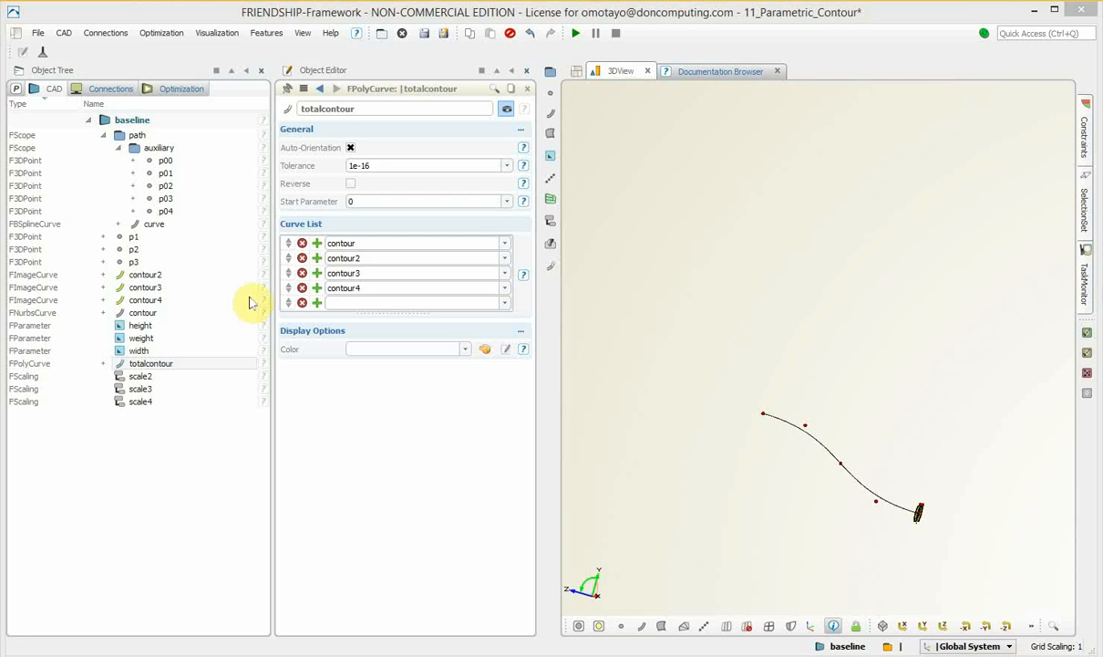
{"action": "left_click", "coordinate": [64, 33]}
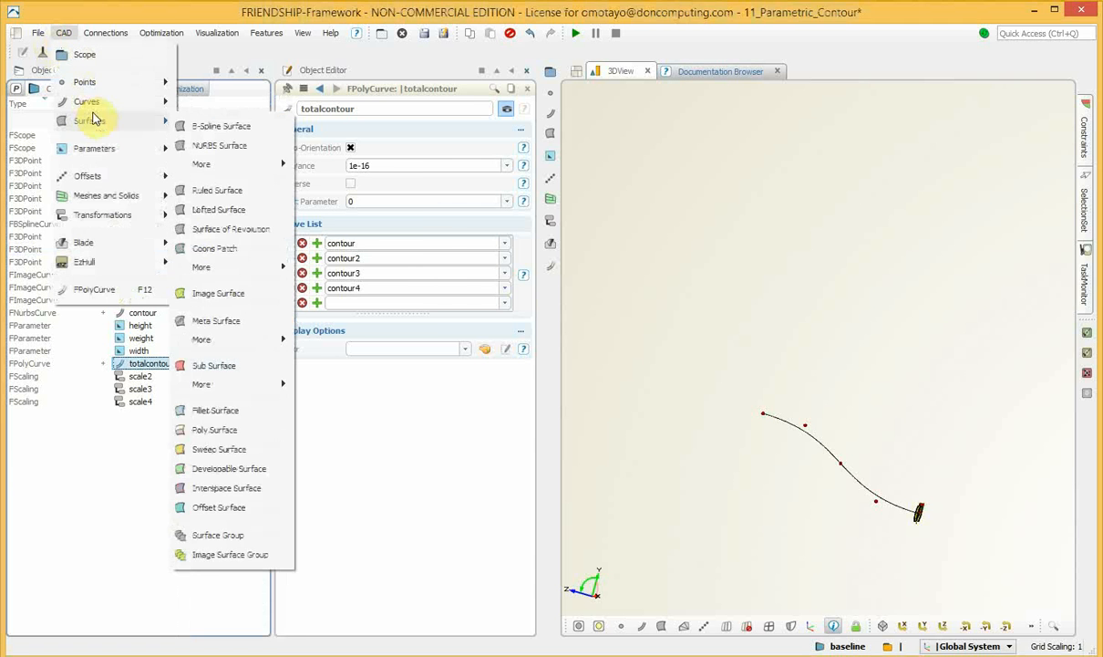
{"action": "mouse_move", "coordinate": [98, 104]}
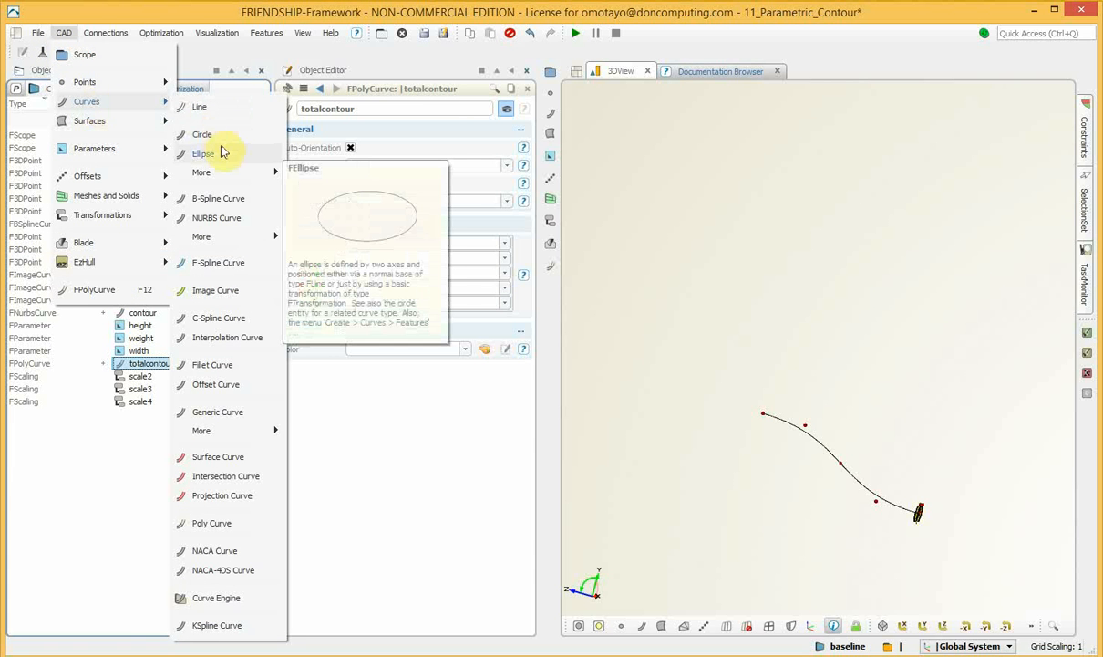
{"action": "left_click", "coordinate": [216, 290]}
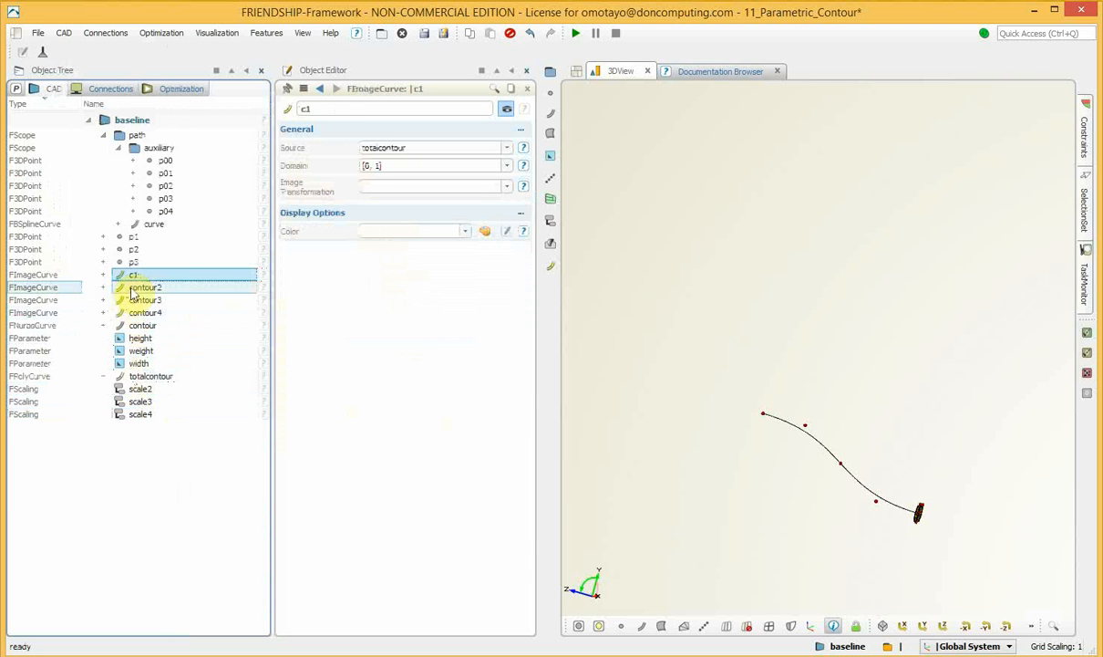
- Rename the image curve c1 as sweepcontour
{"action": "left_click", "coordinate": [339, 107]}
{"action": "left_click_drag", "start_coordinate": [340, 106], "coordinate": [281, 112]}
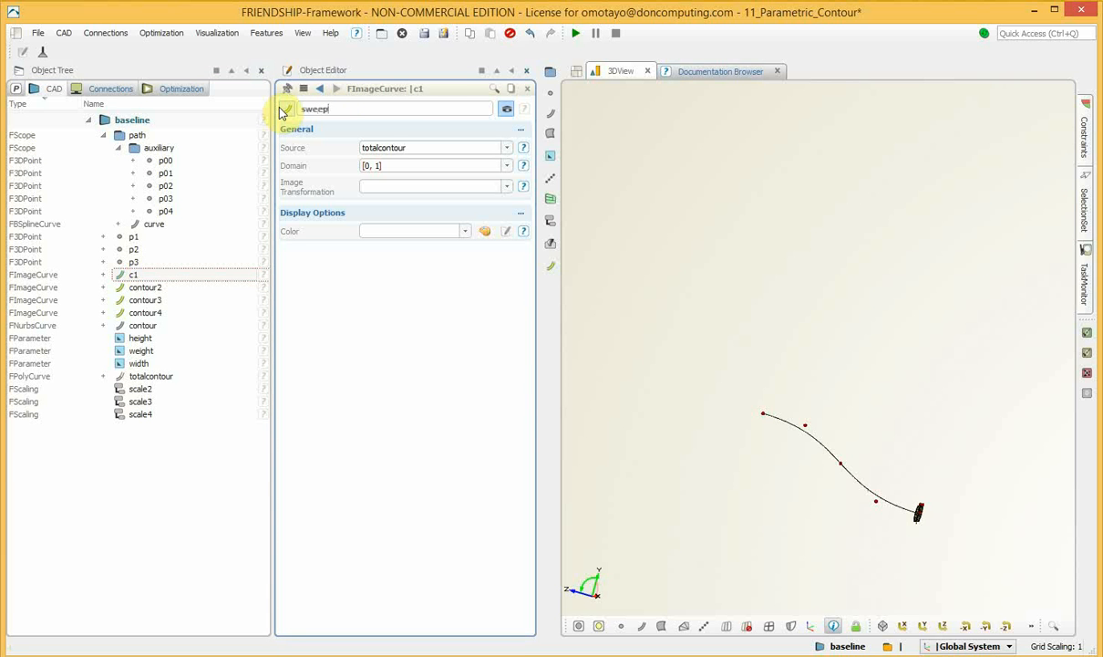
{"action": "type", "text": "sweepcontour"}
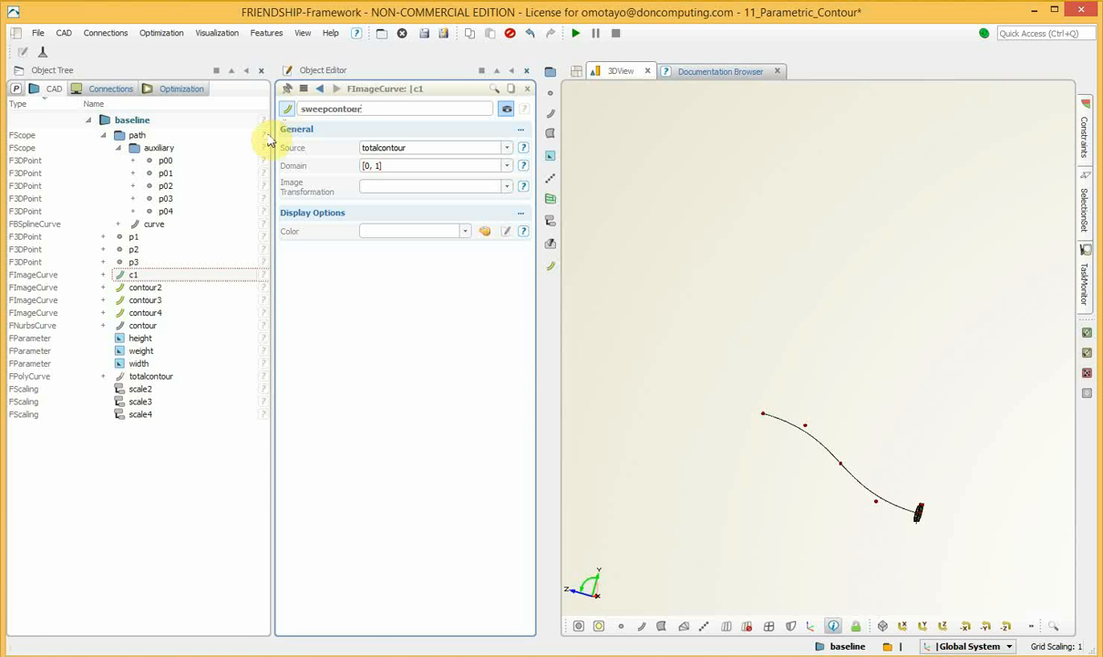
{"action": "left_click", "coordinate": [120, 513]}
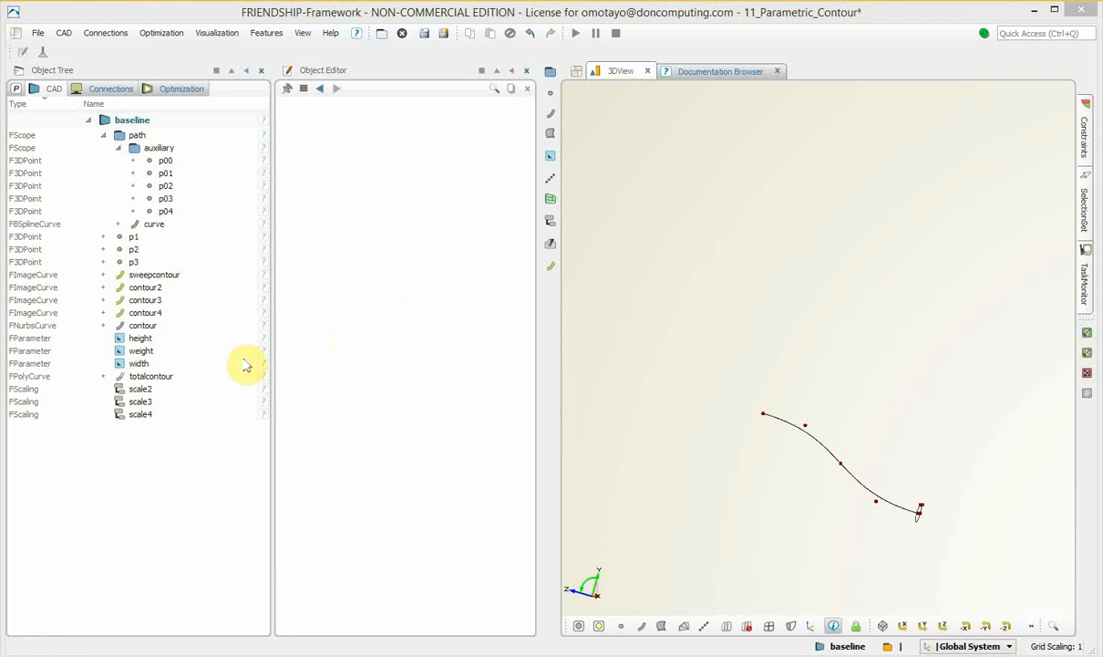
{"action": "left_click", "coordinate": [149, 377]}
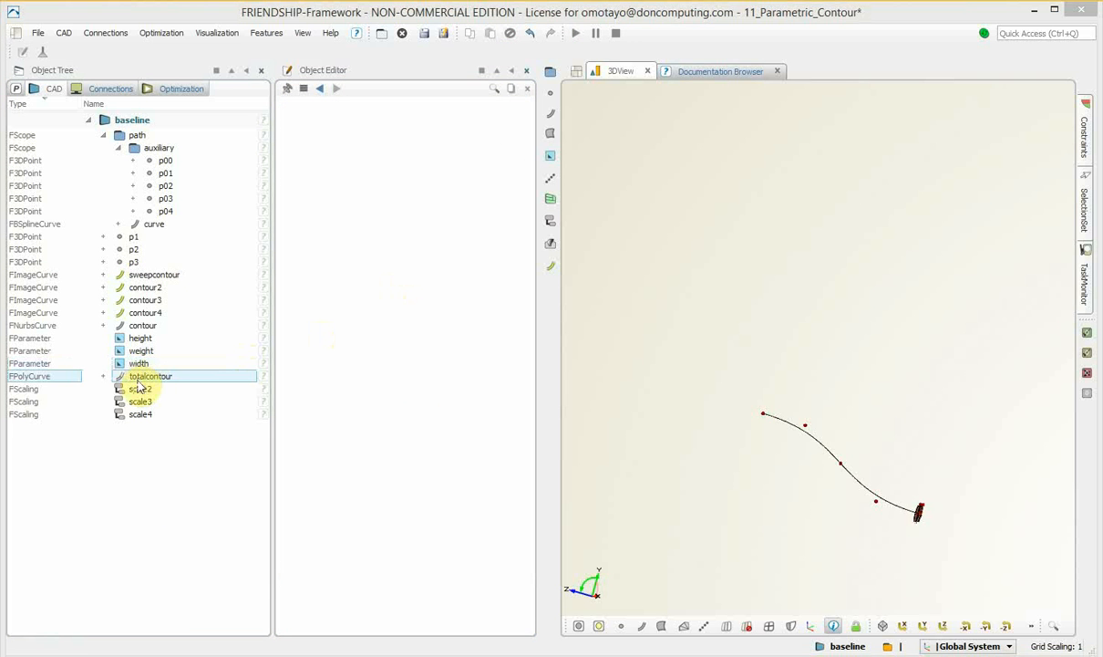
- Create a new sweep transformation as the image transformation of the sweepcontour curve
{"action": "left_click", "coordinate": [149, 274]}
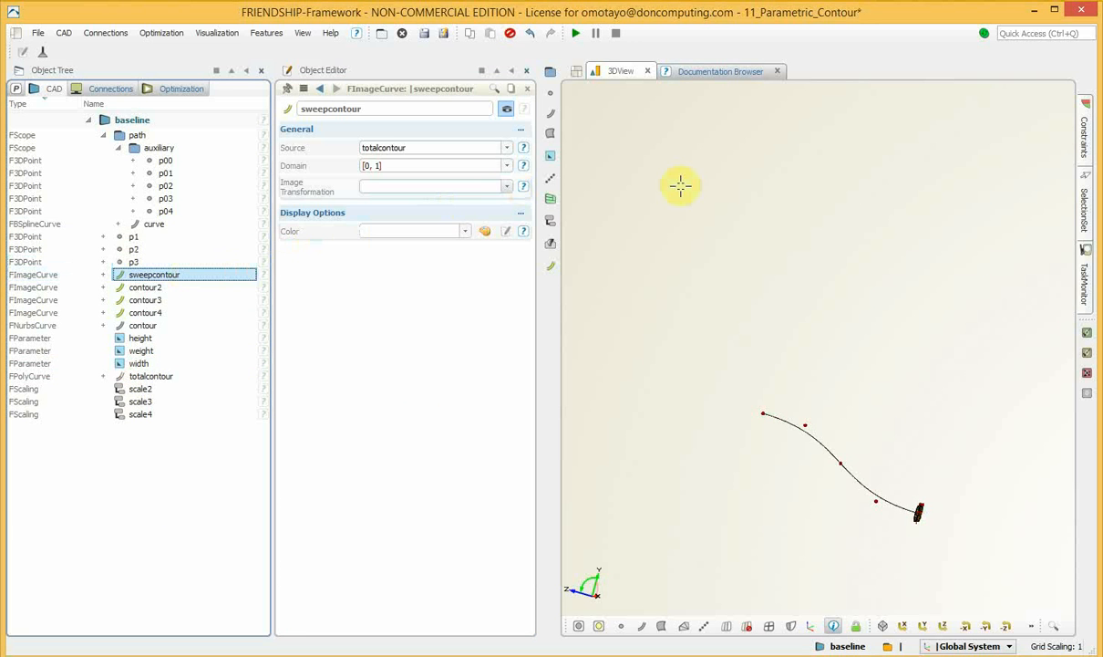
{"action": "left_click", "coordinate": [507, 187]}
{"action": "left_click", "coordinate": [427, 201]}
{"action": "mouse_move", "coordinate": [474, 219]}
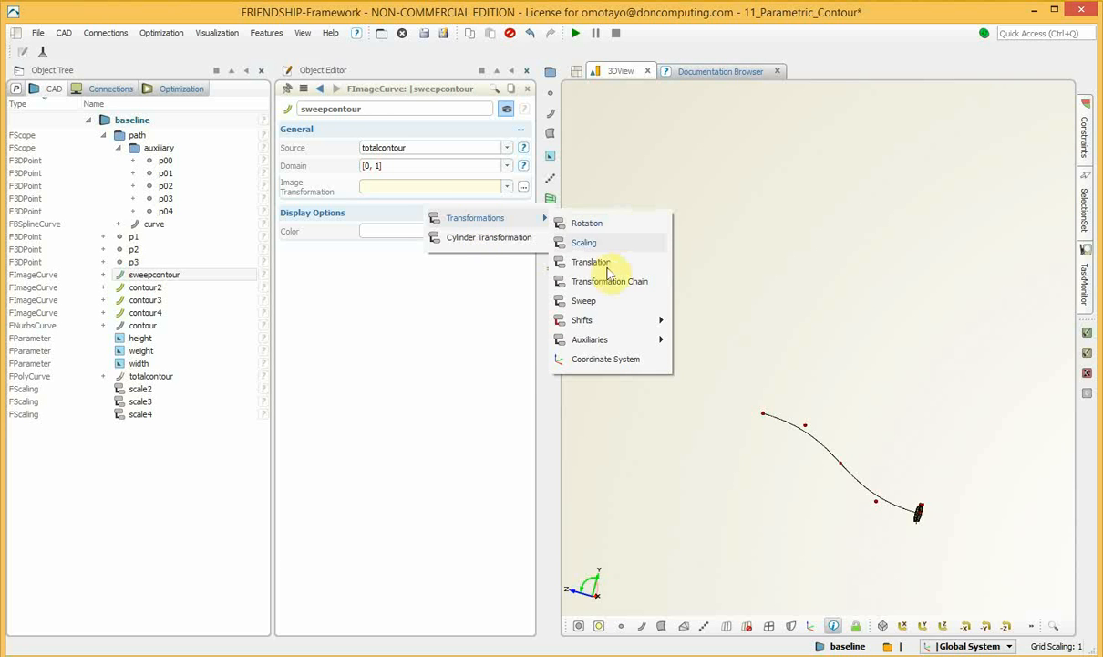
{"action": "left_click", "coordinate": [584, 301]}
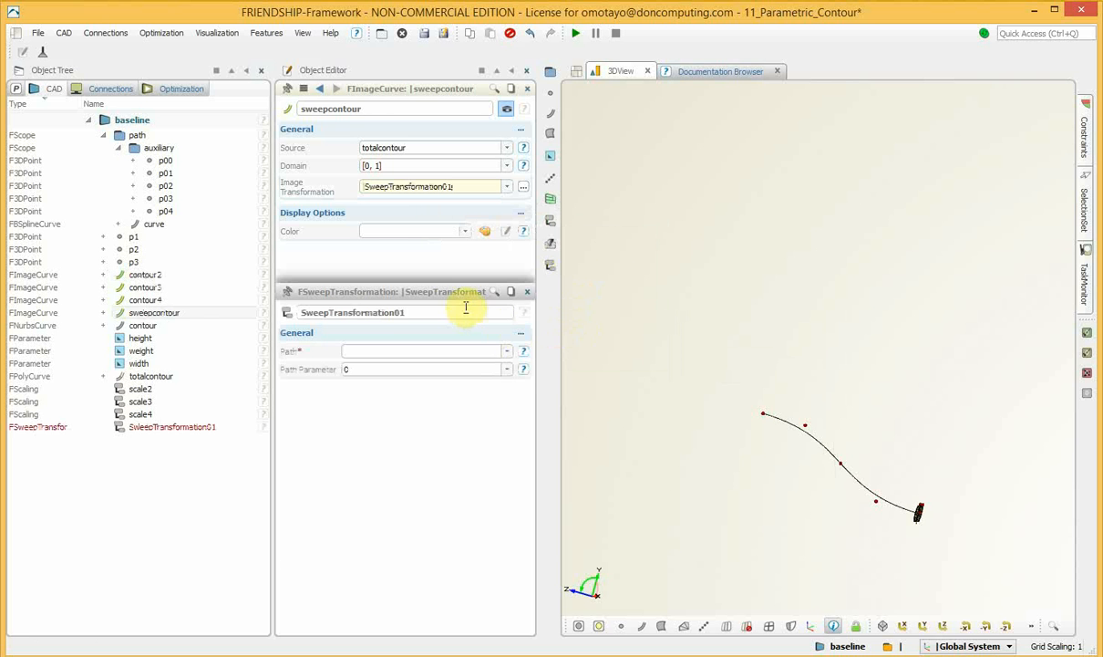
- Rename the new sweep transformation as sweep and choose the curve in the path scope as its path
{"action": "left_click_drag", "start_coordinate": [460, 310], "coordinate": [284, 312]}
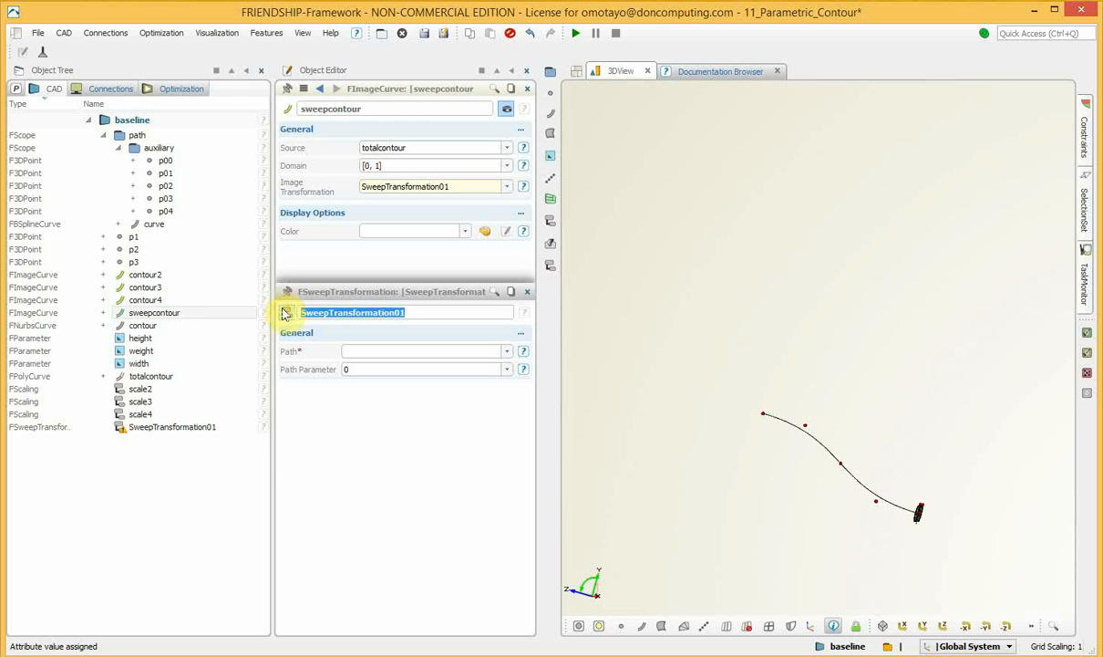
{"action": "key", "text": "BackSpace"}
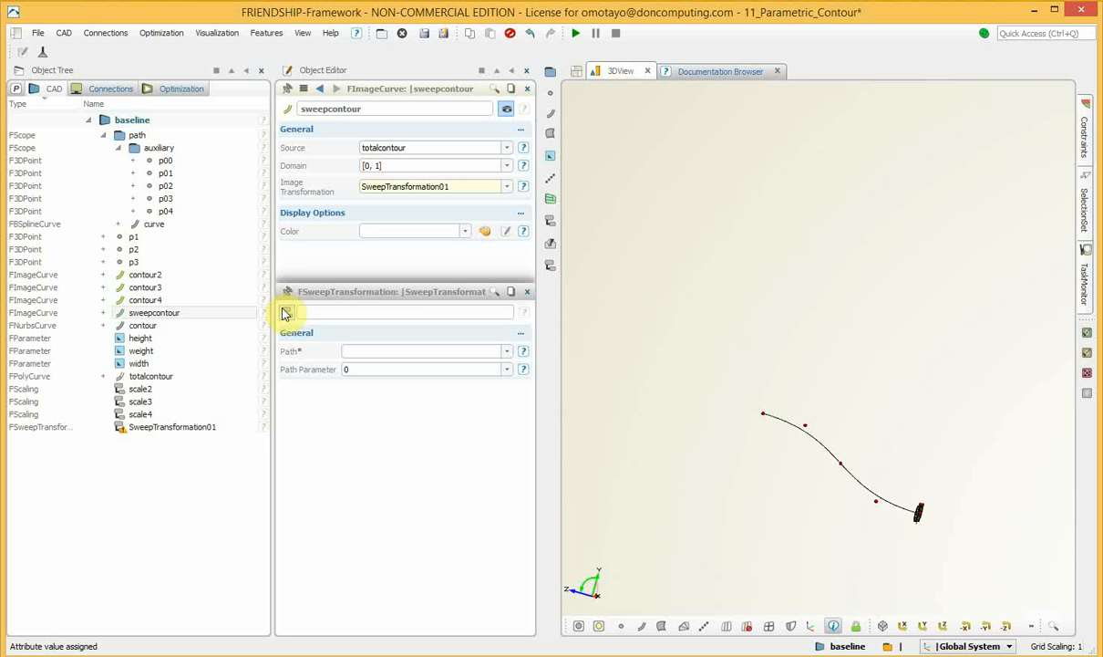
{"action": "type", "text": "sweep"}
{"action": "key", "text": "Return"}
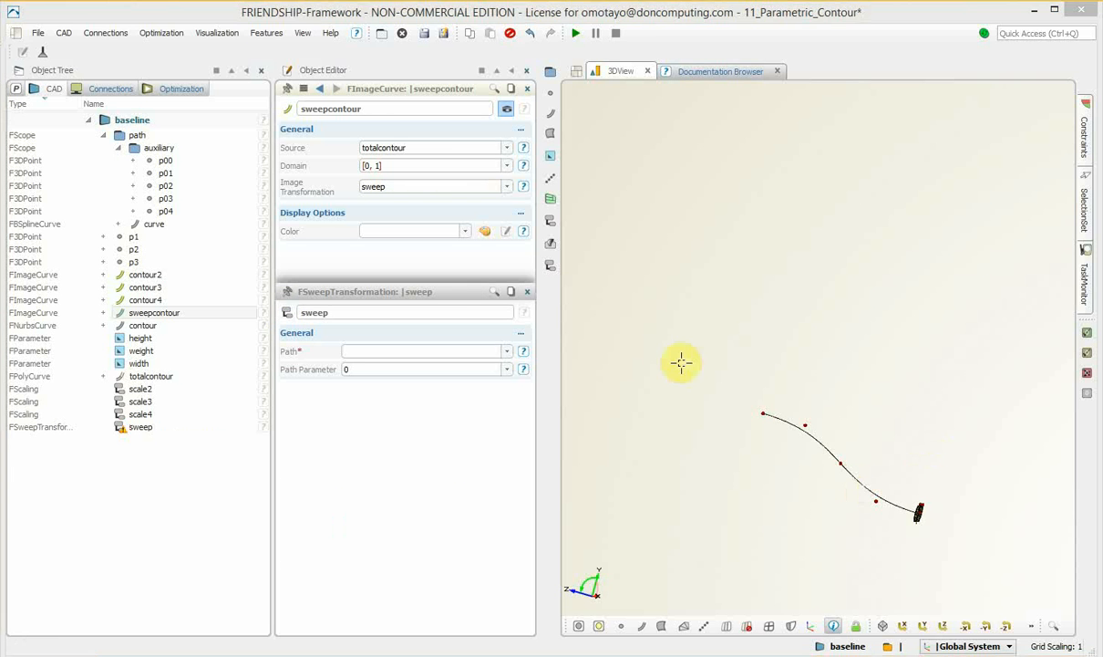
{"action": "left_click", "coordinate": [507, 355]}
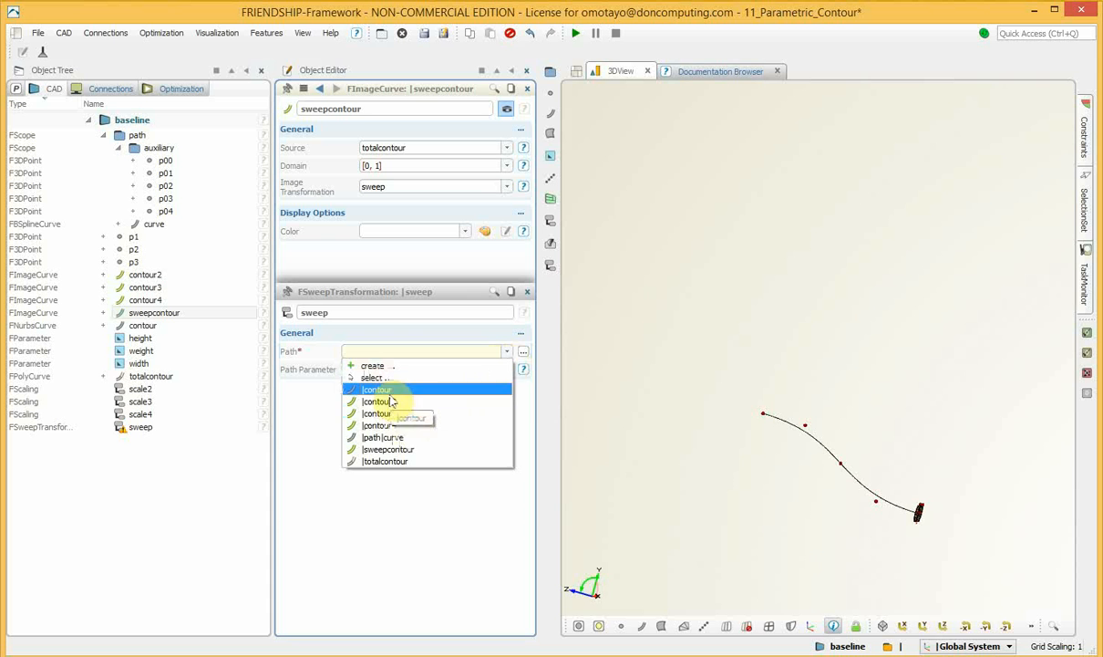
{"action": "left_click", "coordinate": [400, 440]}
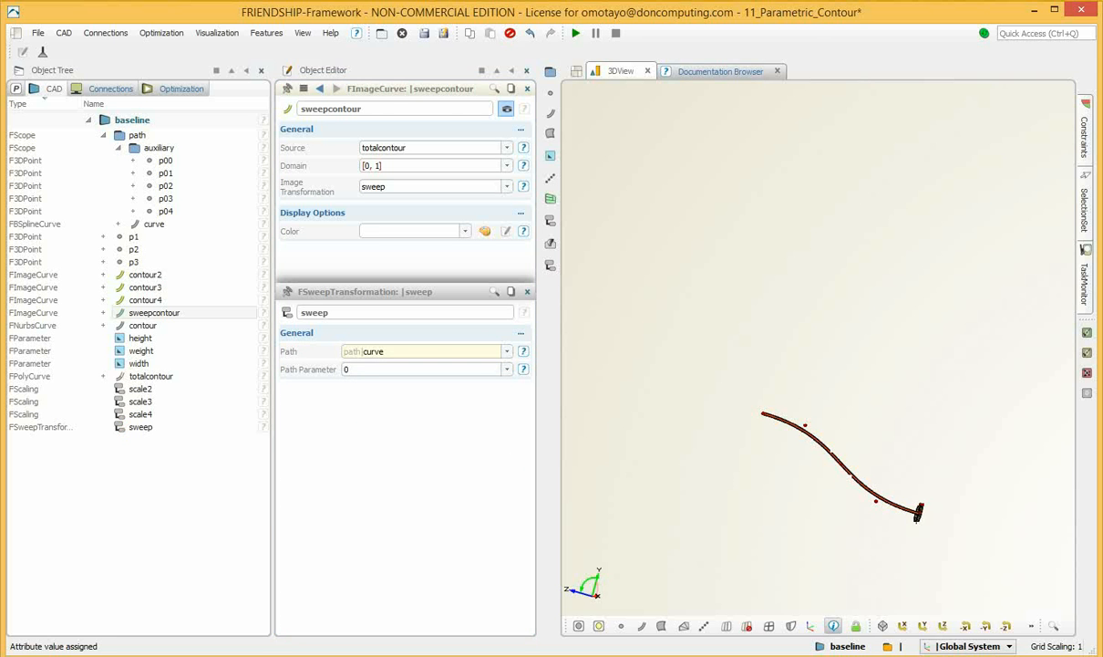
- Create a parameter for the sweep transformation's path parameter and name it ts
{"action": "left_click", "coordinate": [506, 369]}
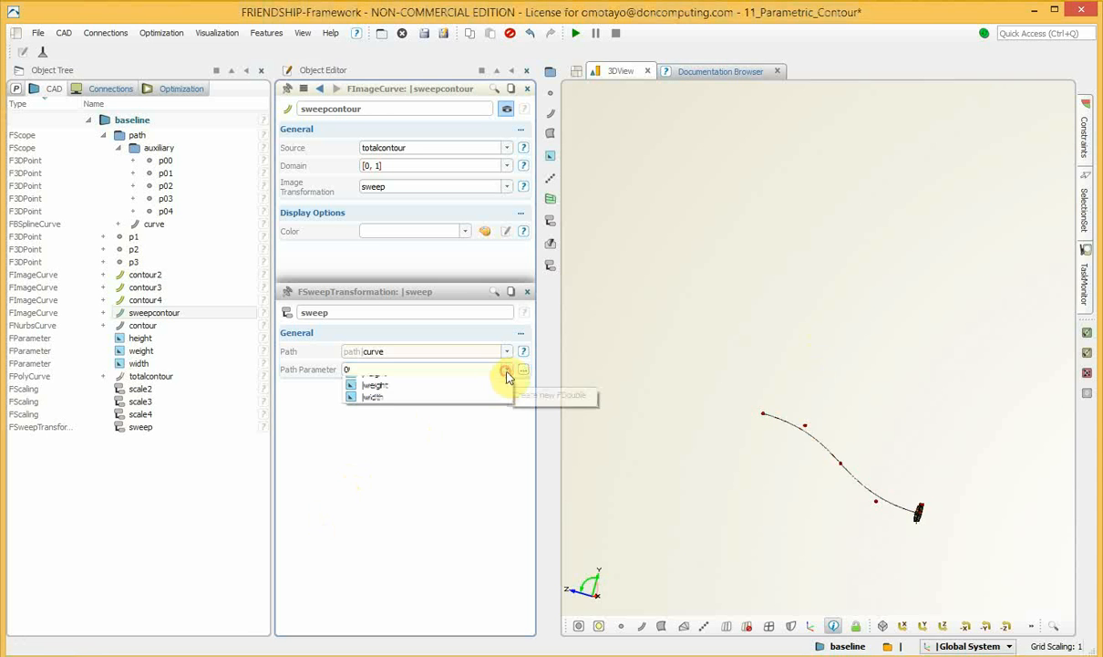
{"action": "left_click", "coordinate": [505, 371]}
{"action": "left_click", "coordinate": [448, 373]}
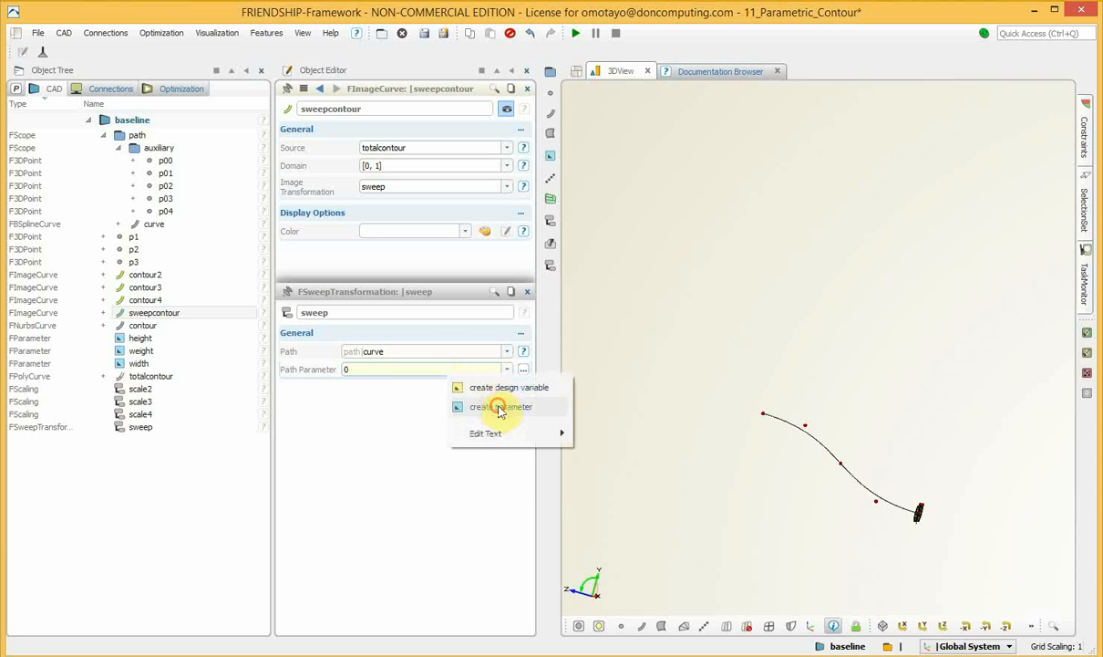
{"action": "left_click", "coordinate": [492, 407]}
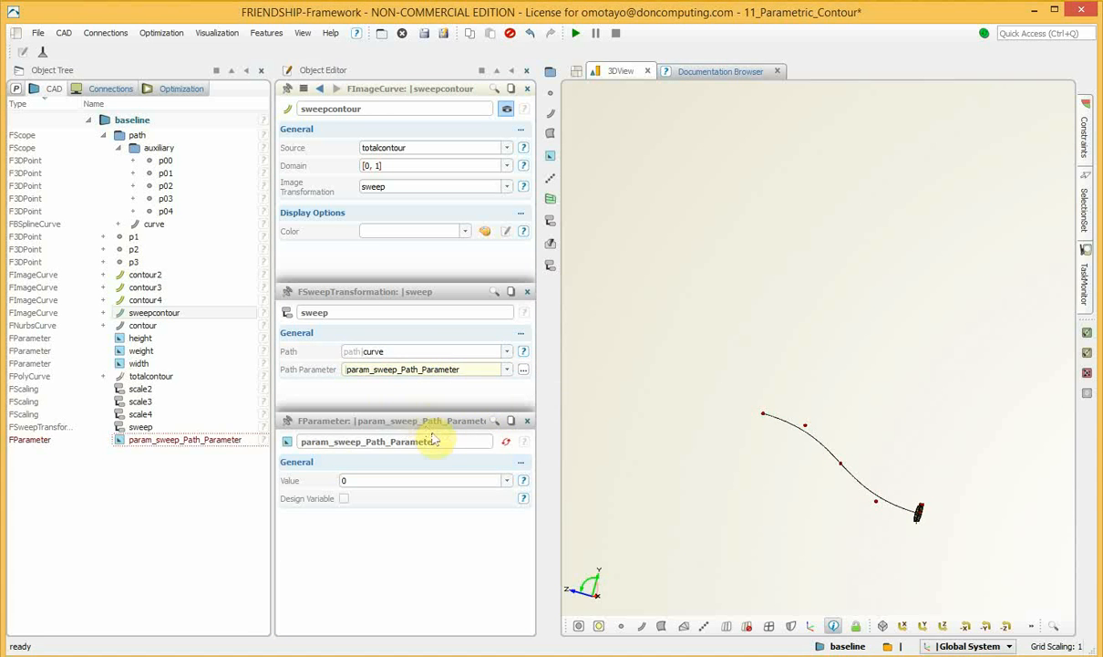
{"action": "double_click", "coordinate": [429, 442]}
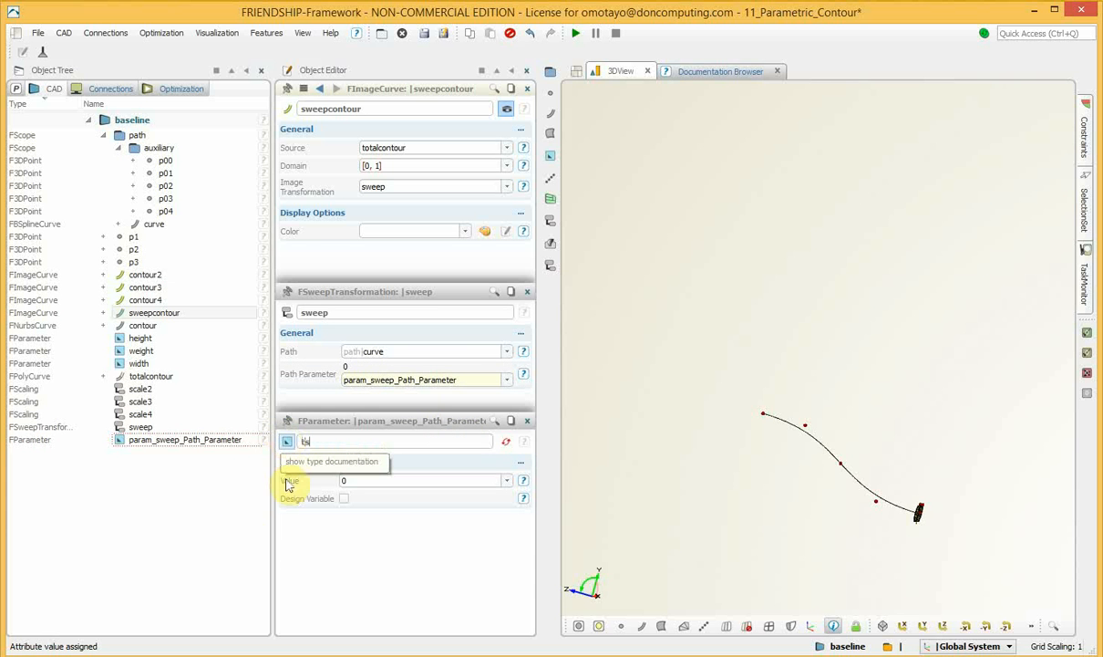
{"action": "type", "text": "ts"}
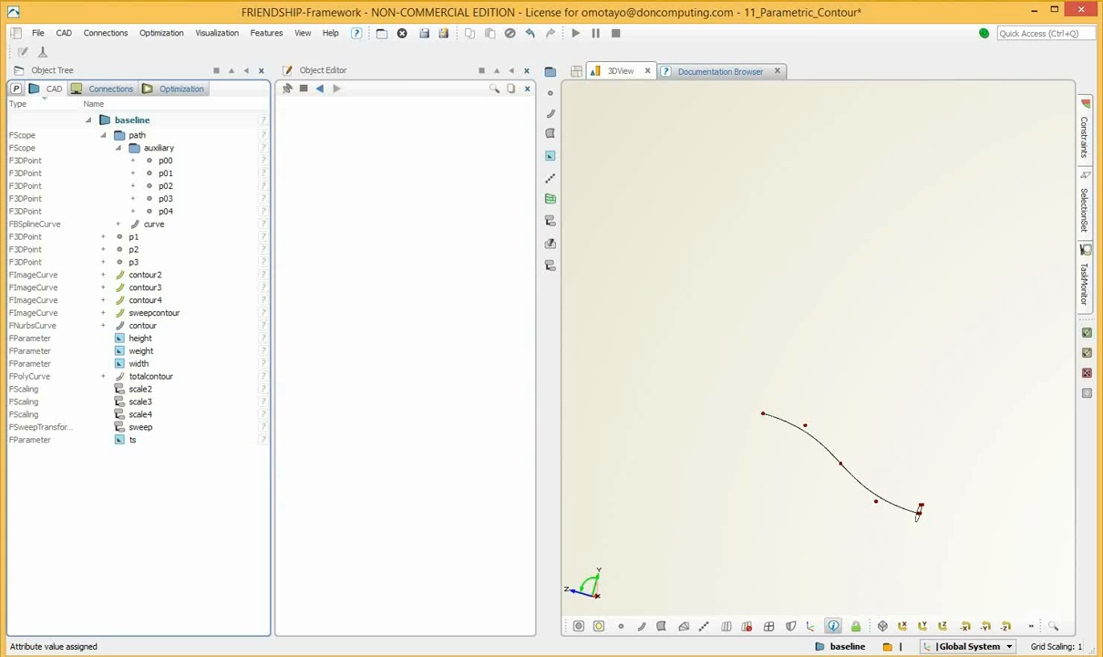
- Set the value of parameter ts to 0.5 and check where the swept contour sits on the path
{"action": "left_click", "coordinate": [144, 441]}
{"action": "left_click", "coordinate": [354, 149]}
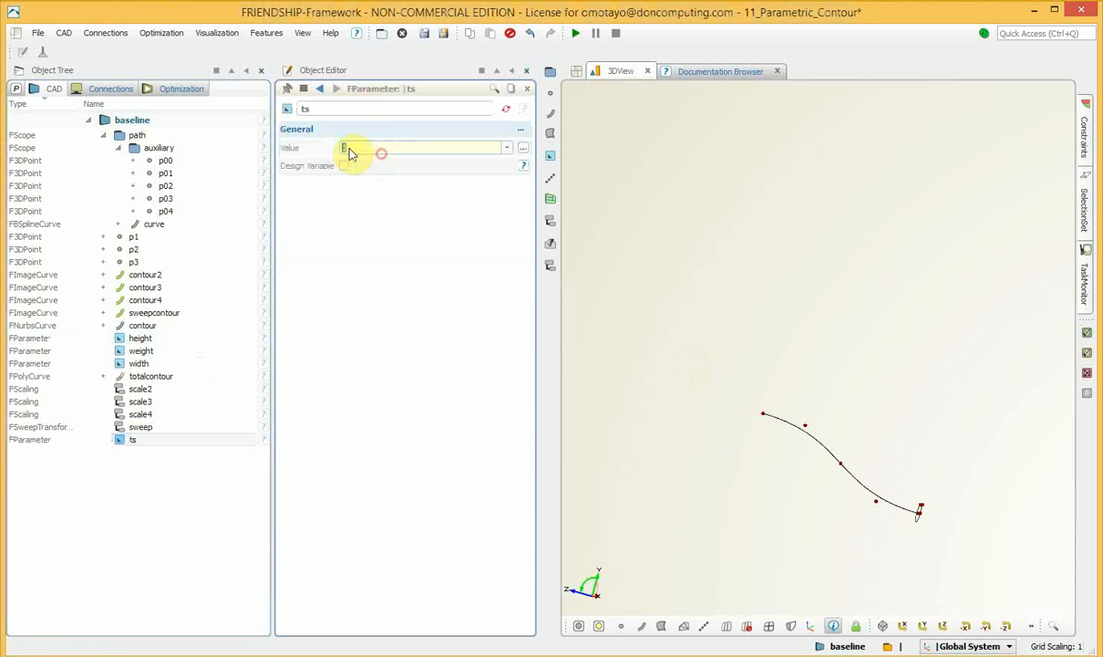
{"action": "type", "text": "3.5"}
{"action": "key", "text": "Return"}
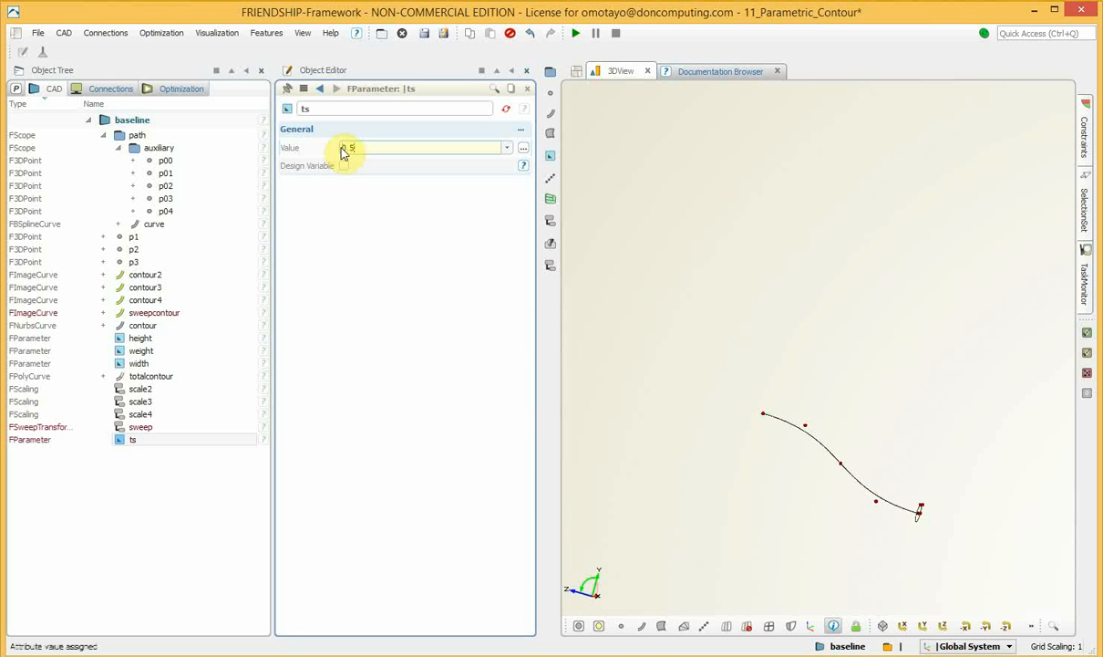
{"action": "left_click_drag", "start_coordinate": [739, 236], "coordinate": [985, 347]}
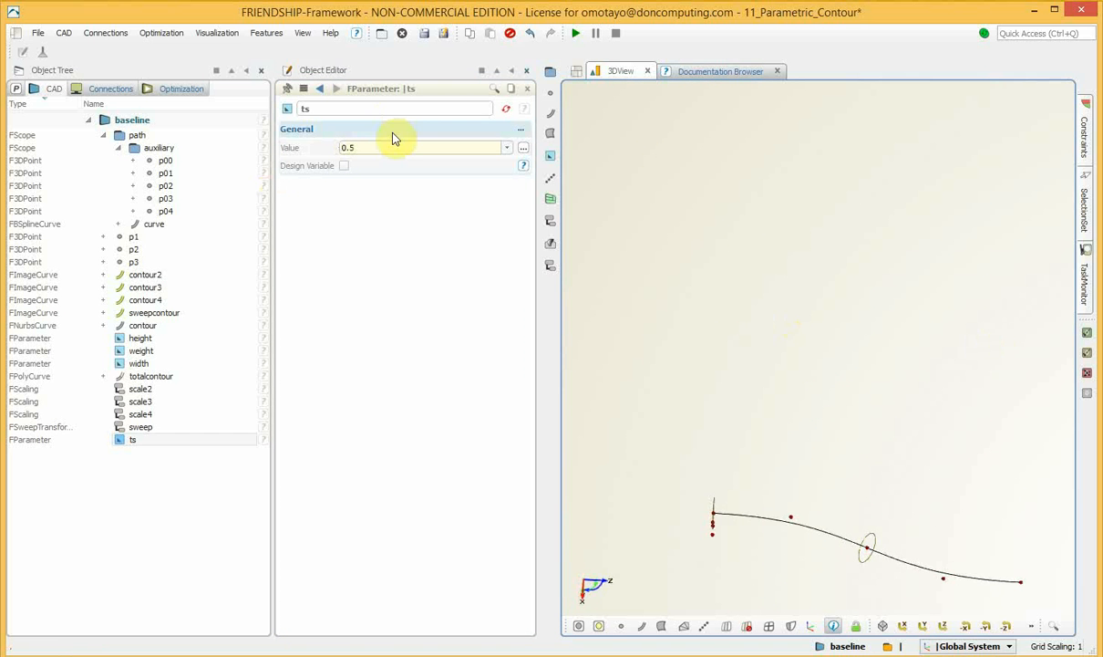
- Try a value of 0.75 for parameter ts and inspect the swept contour from several angles
{"action": "left_click_drag", "start_coordinate": [395, 147], "coordinate": [326, 146]}
{"action": "type", "text": "0.7"}
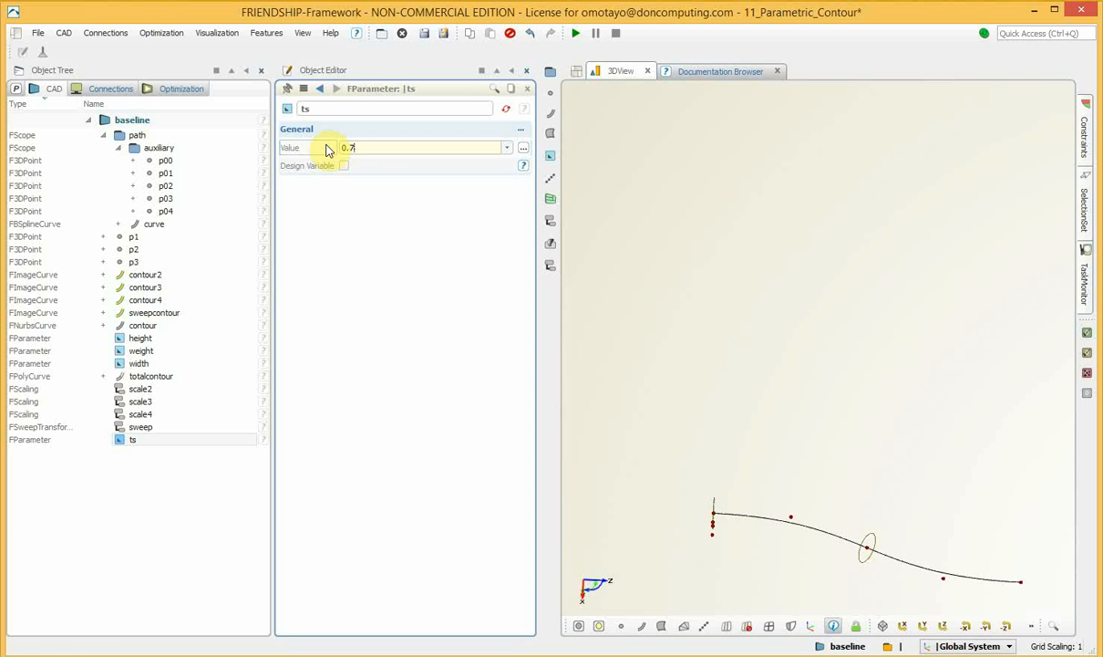
{"action": "type", "text": "5"}
{"action": "key", "text": "Return"}
{"action": "left_click_drag", "start_coordinate": [716, 205], "coordinate": [763, 279]}
{"action": "left_click_drag", "start_coordinate": [950, 358], "coordinate": [864, 212]}
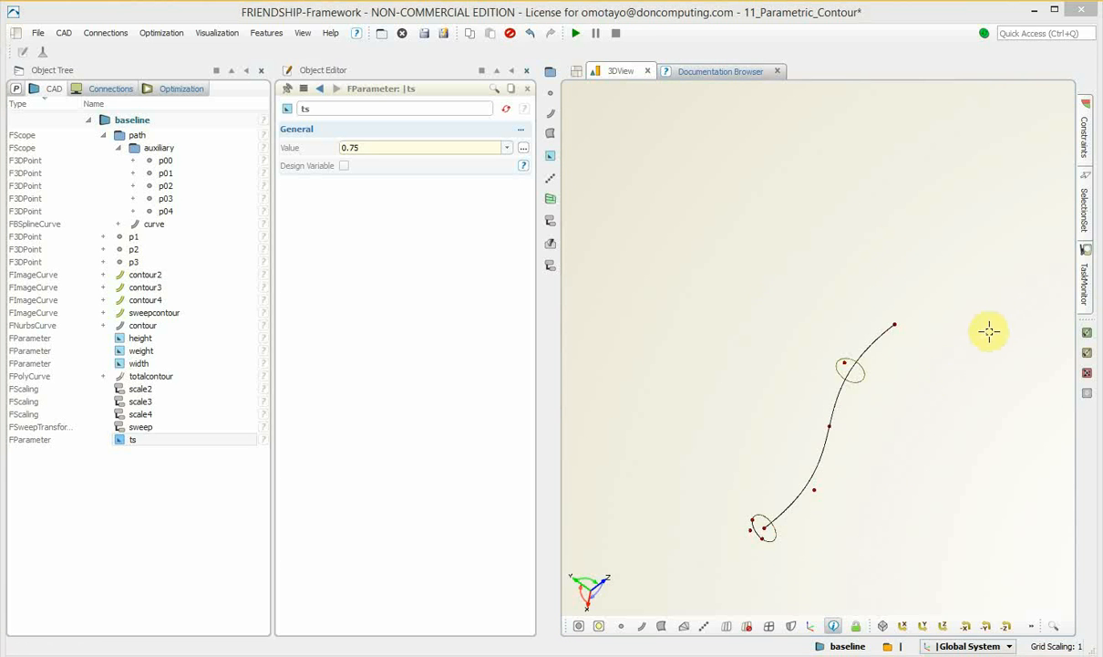
{"action": "mouse_move", "coordinate": [896, 247]}
{"action": "left_mouse_down"}
{"action": "mouse_move", "coordinate": [930, 275]}
{"action": "mouse_move", "coordinate": [978, 390]}
{"action": "mouse_move", "coordinate": [973, 533]}
{"action": "left_mouse_up"}
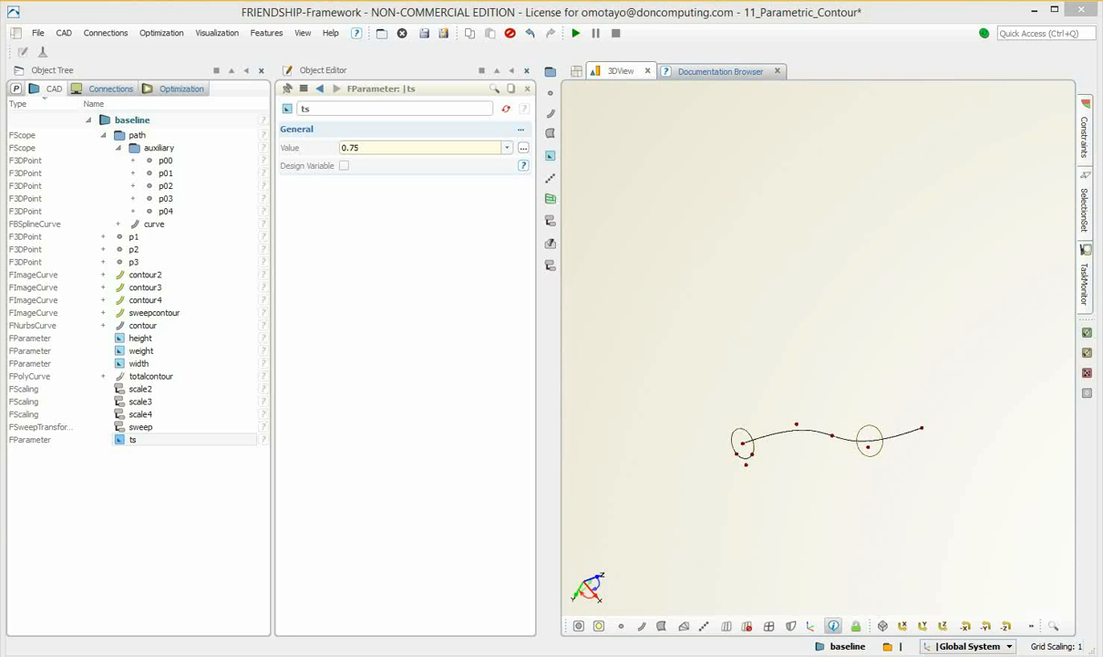
- Create a feature definition from points p1 to p3, all contour and image curves, totalcontour, the three scalings and the sweep transformation
{"action": "left_click", "coordinate": [142, 237], "text": "shift"}
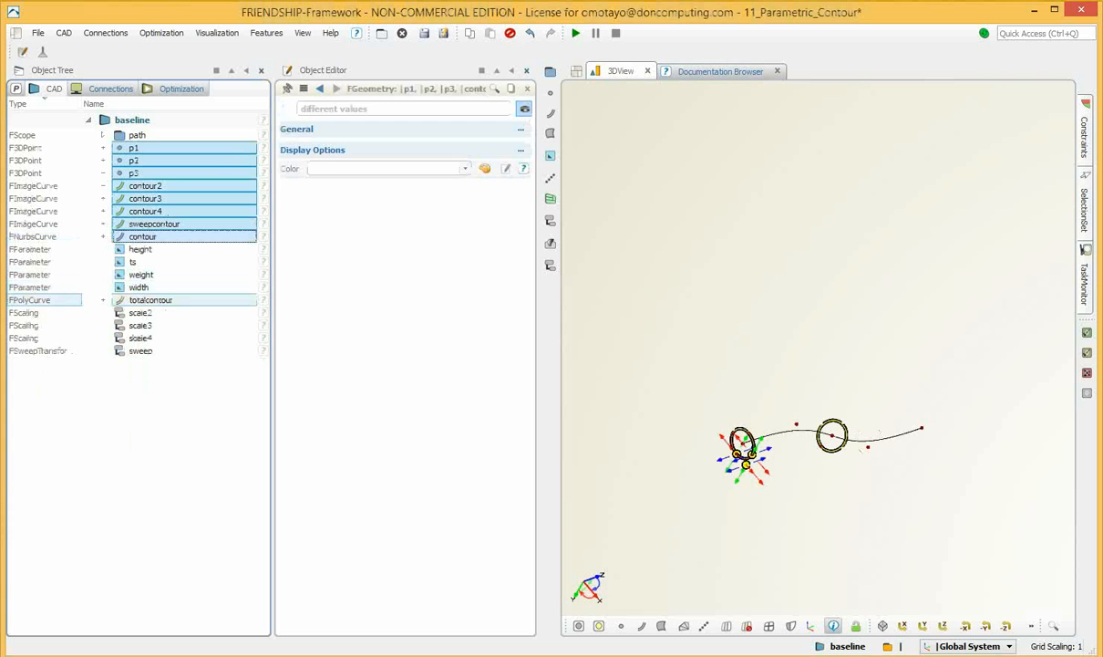
{"action": "left_click", "coordinate": [146, 300], "text": "ctrl"}
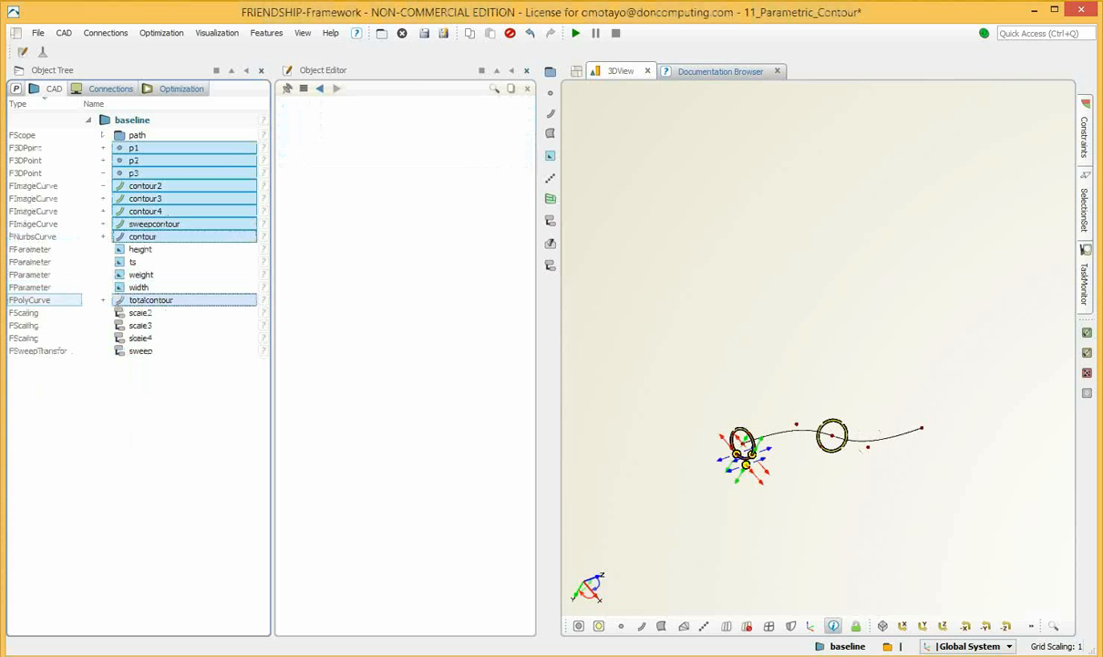
{"action": "left_click", "coordinate": [140, 313], "text": "ctrl"}
{"action": "left_click", "coordinate": [140, 325], "text": "ctrl"}
{"action": "left_click", "coordinate": [141, 338], "text": "ctrl"}
{"action": "left_click", "coordinate": [141, 352], "text": "ctrl"}
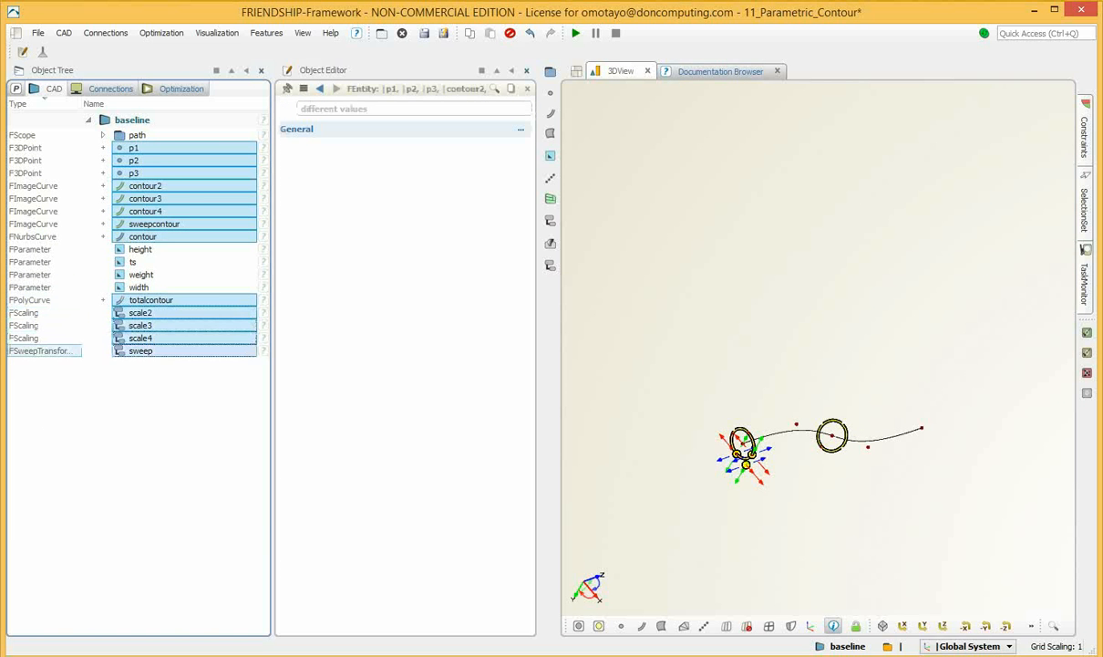
{"action": "right_click", "coordinate": [166, 318]}
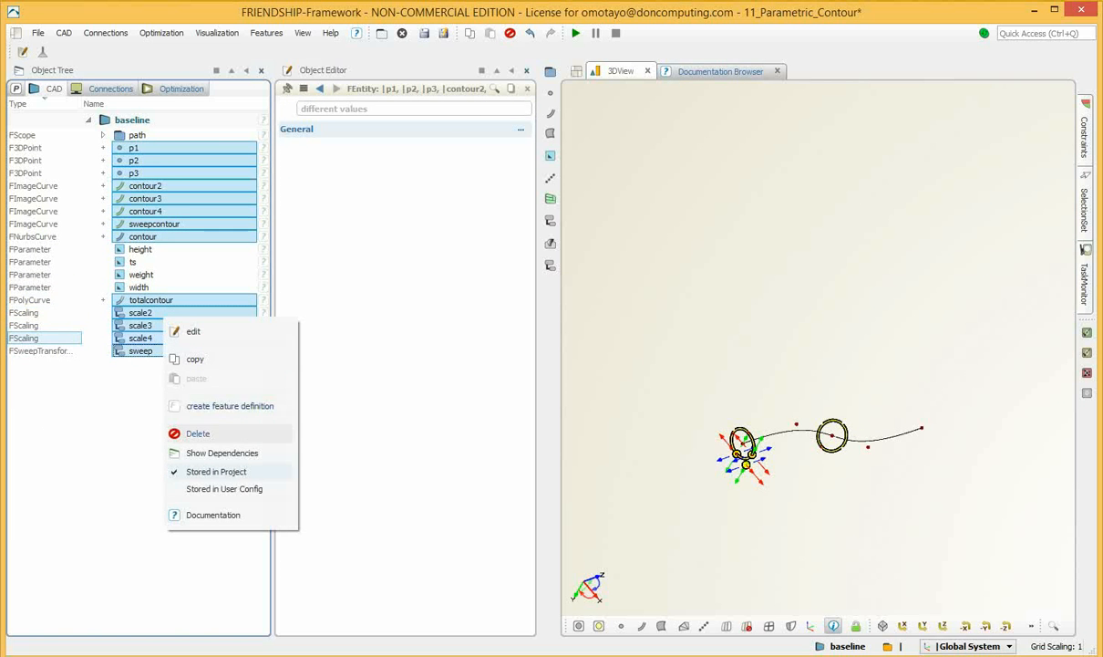
{"action": "left_click", "coordinate": [230, 405]}
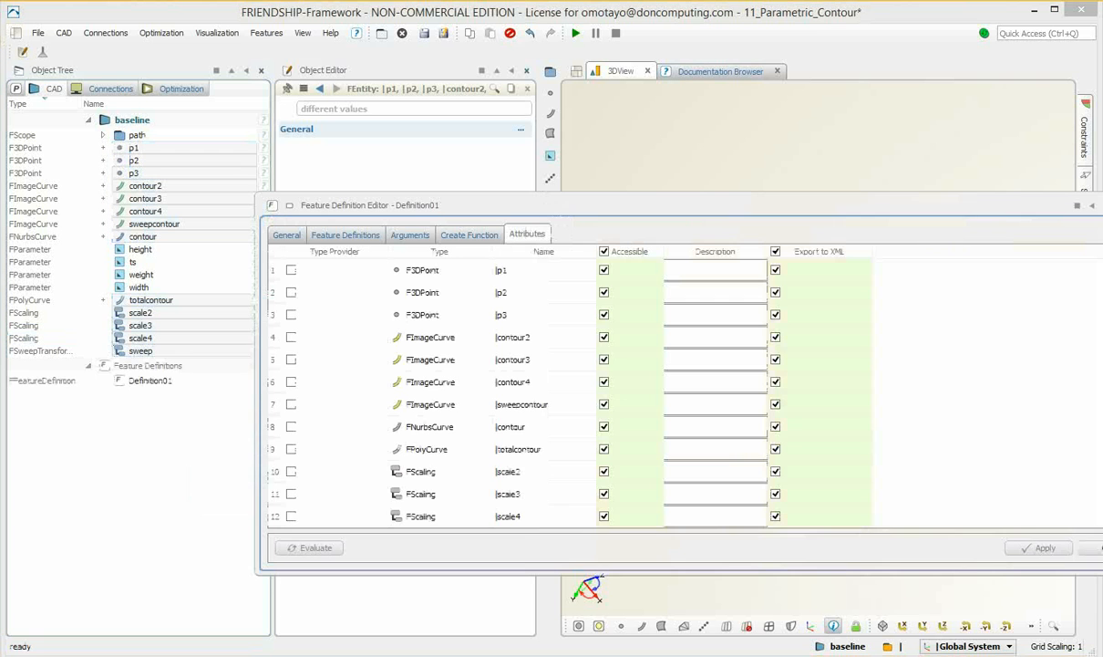
- Make sweepcontour the only accessible attribute of the feature definition, then apply the change and close the editor
{"action": "left_click", "coordinate": [603, 252]}
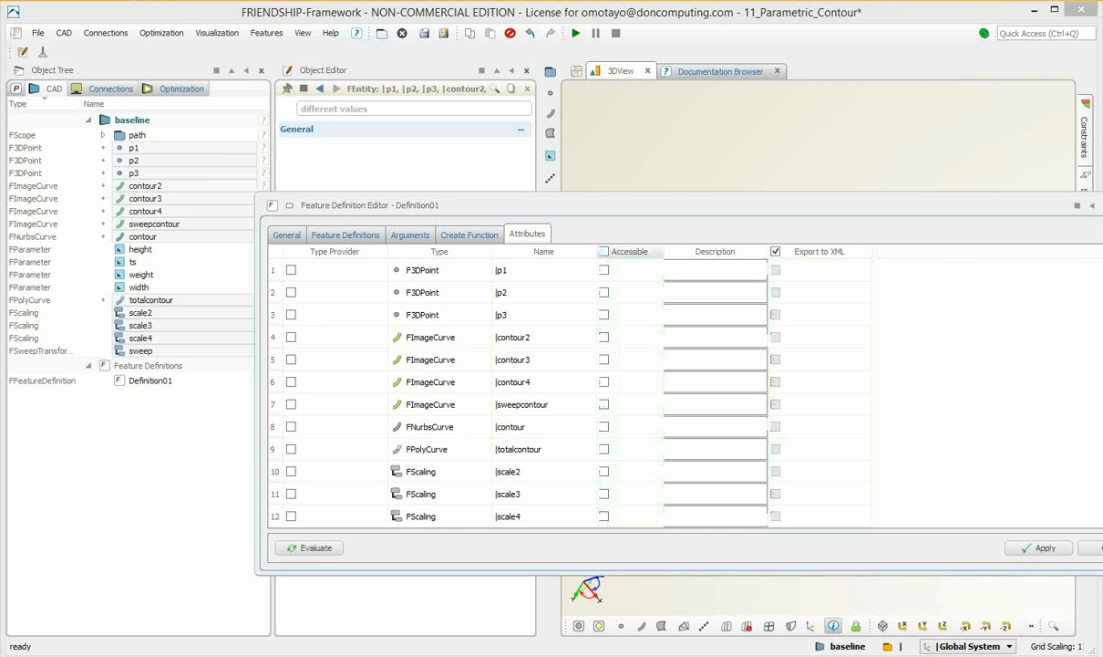
{"action": "left_click", "coordinate": [604, 404]}
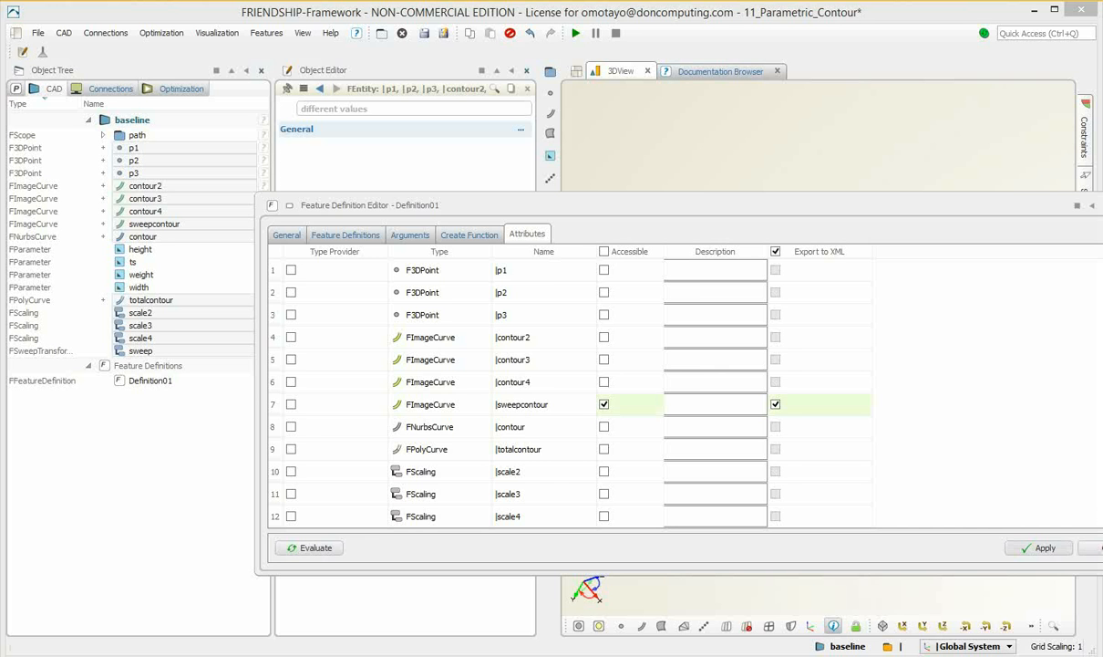
{"action": "left_click_drag", "start_coordinate": [638, 205], "coordinate": [489, 201]}
{"action": "left_click", "coordinate": [890, 545]}
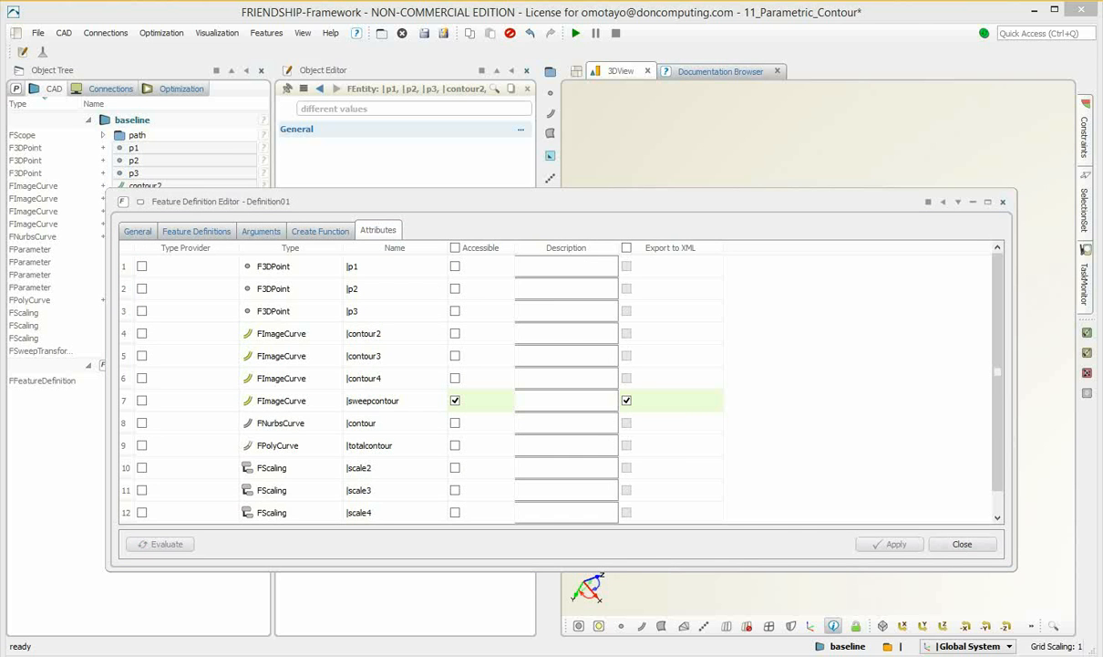
{"action": "left_click", "coordinate": [962, 544]}
{"action": "left_click", "coordinate": [173, 437]}
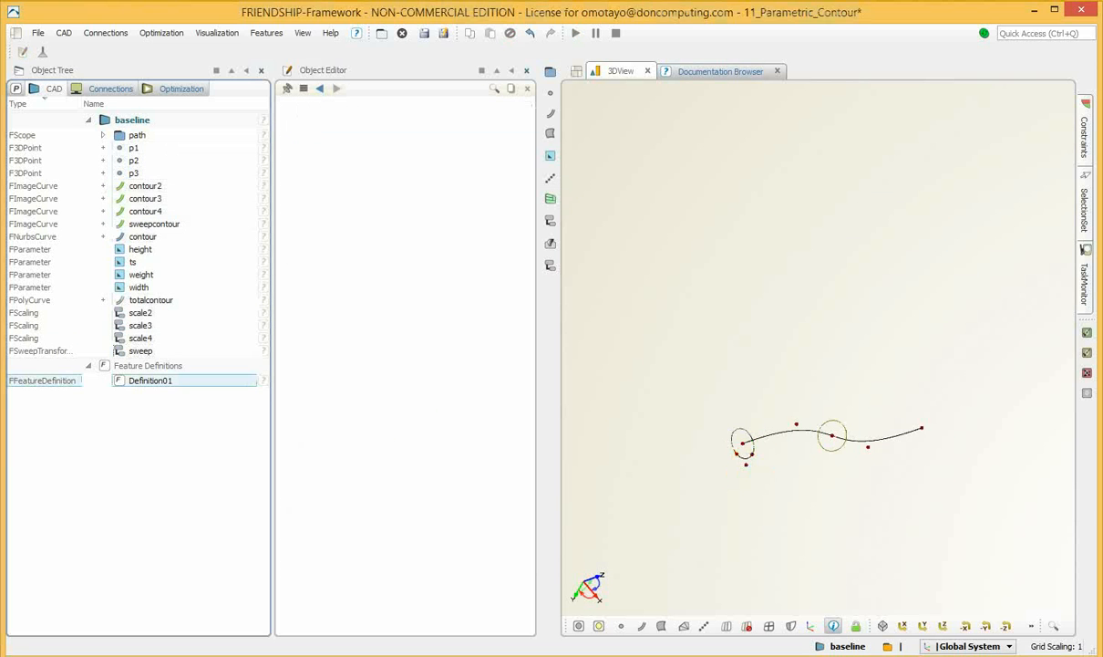
- Rename the feature definition Definition01 as sweepdef
{"action": "left_click", "coordinate": [150, 380]}
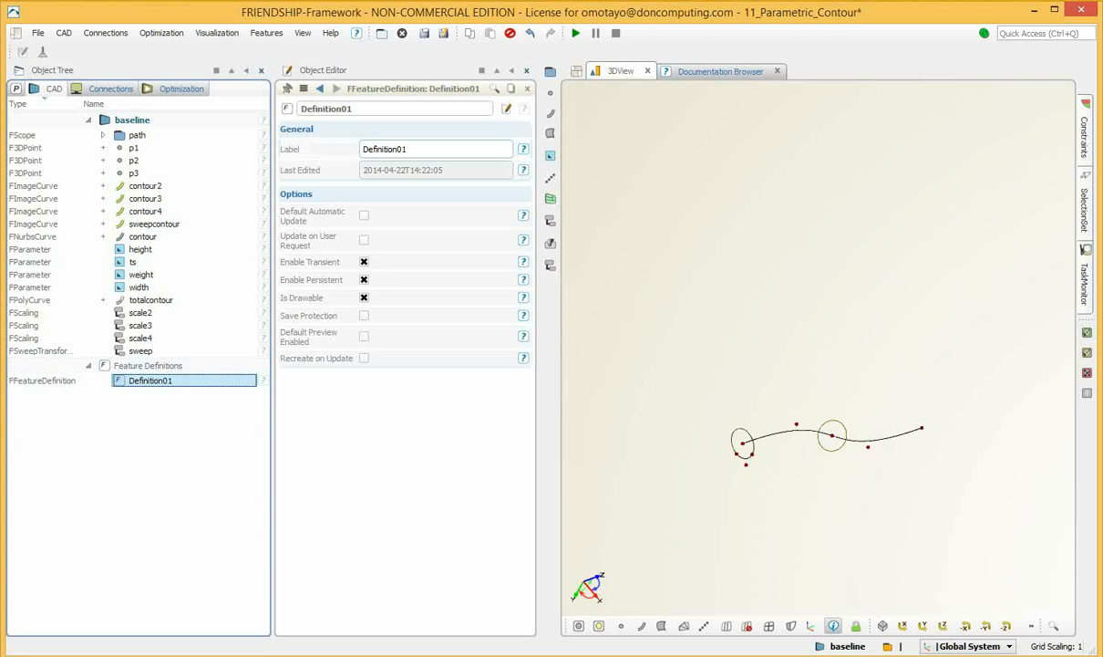
{"action": "left_click_drag", "start_coordinate": [358, 108], "coordinate": [234, 107]}
{"action": "type", "text": "swee"}
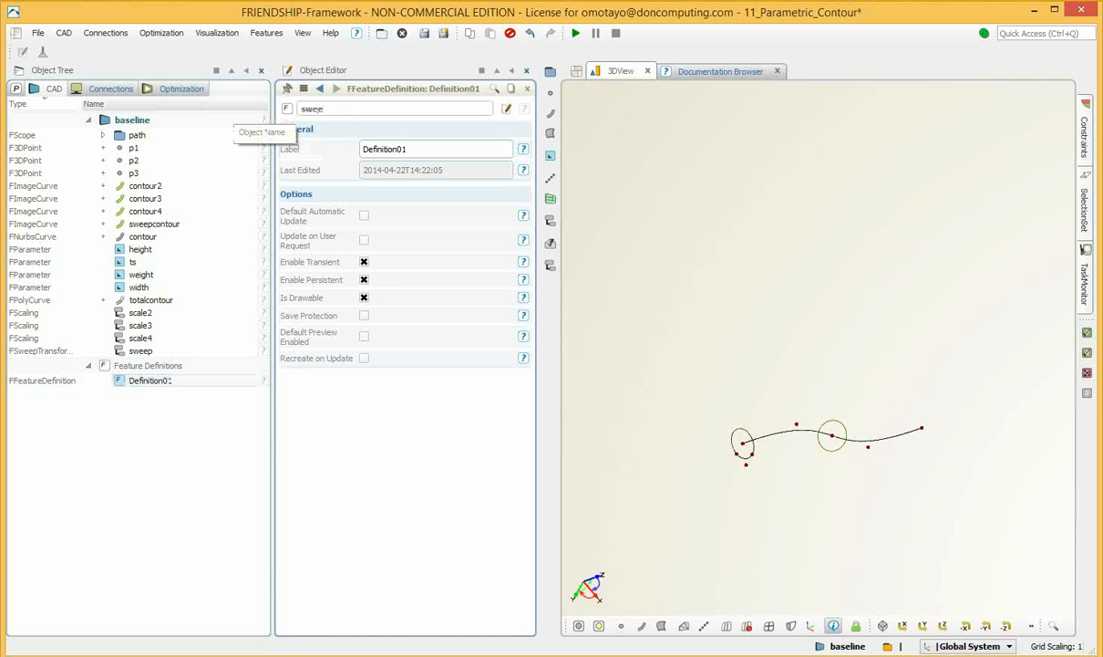
{"action": "type", "text": "pdef"}
{"action": "key", "text": "Return"}
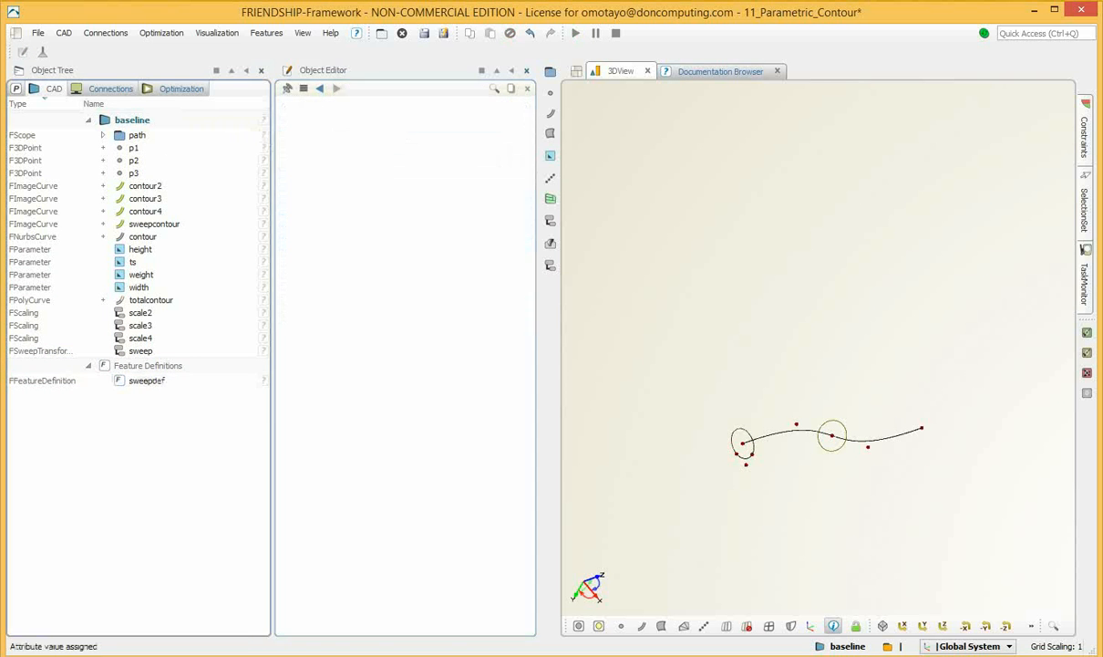
- Create a feature from the sweepdef feature definition
{"action": "left_click", "coordinate": [149, 380]}
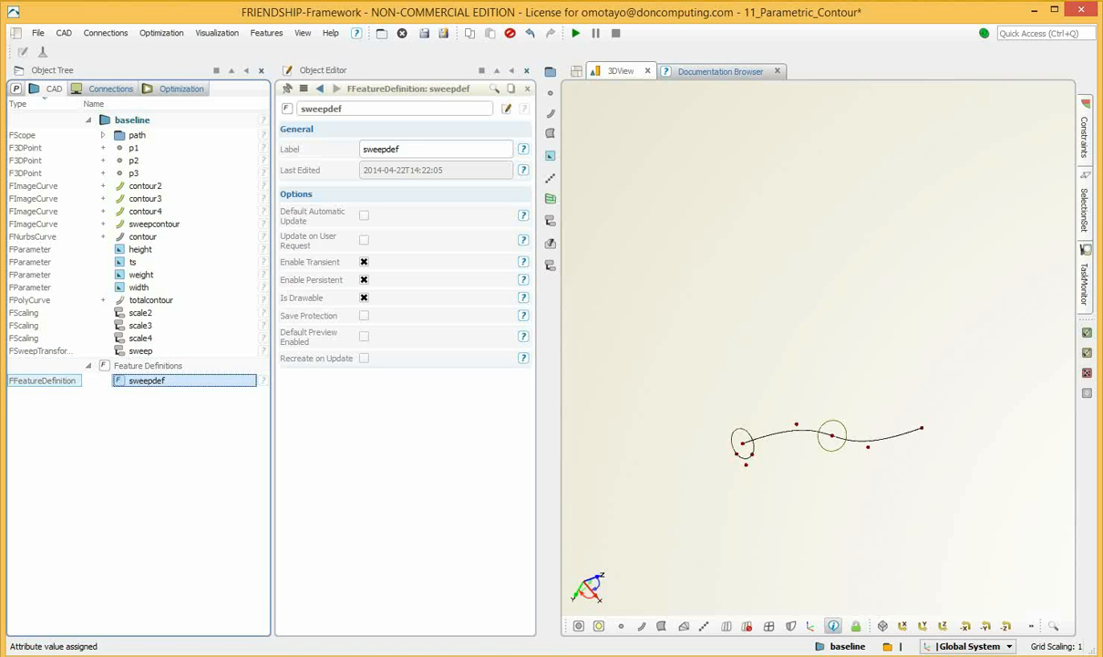
{"action": "right_click", "coordinate": [163, 377]}
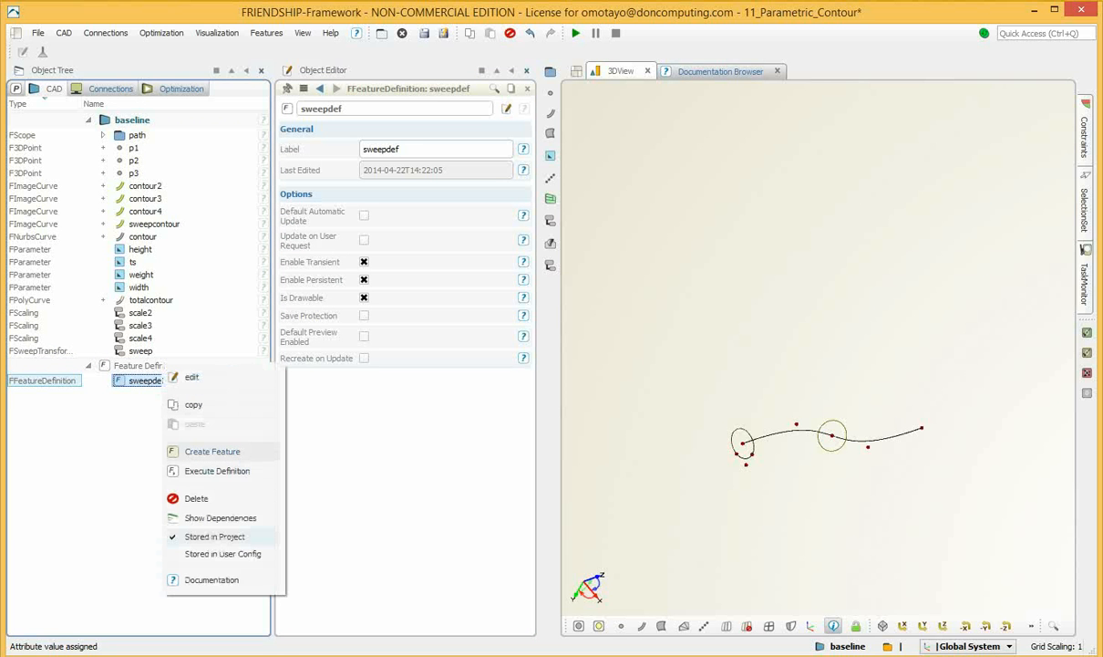
{"action": "left_click", "coordinate": [212, 451]}
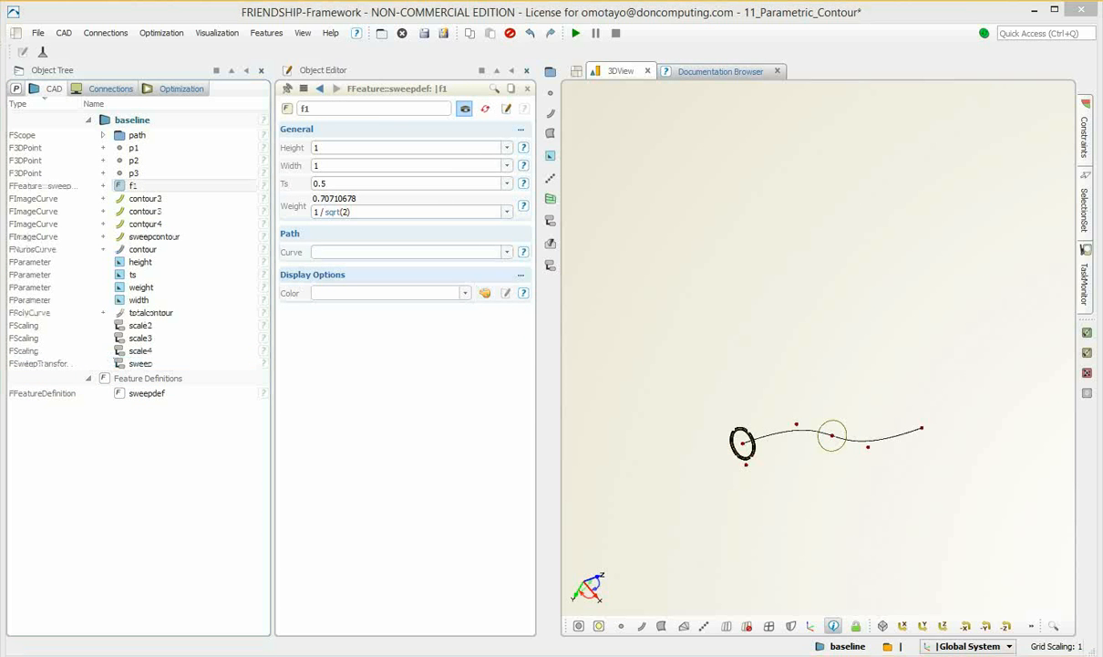
- Try a height of 2, a width of 3 and a weight of 2 on the new sweepdef feature
{"action": "double_click", "coordinate": [317, 147]}
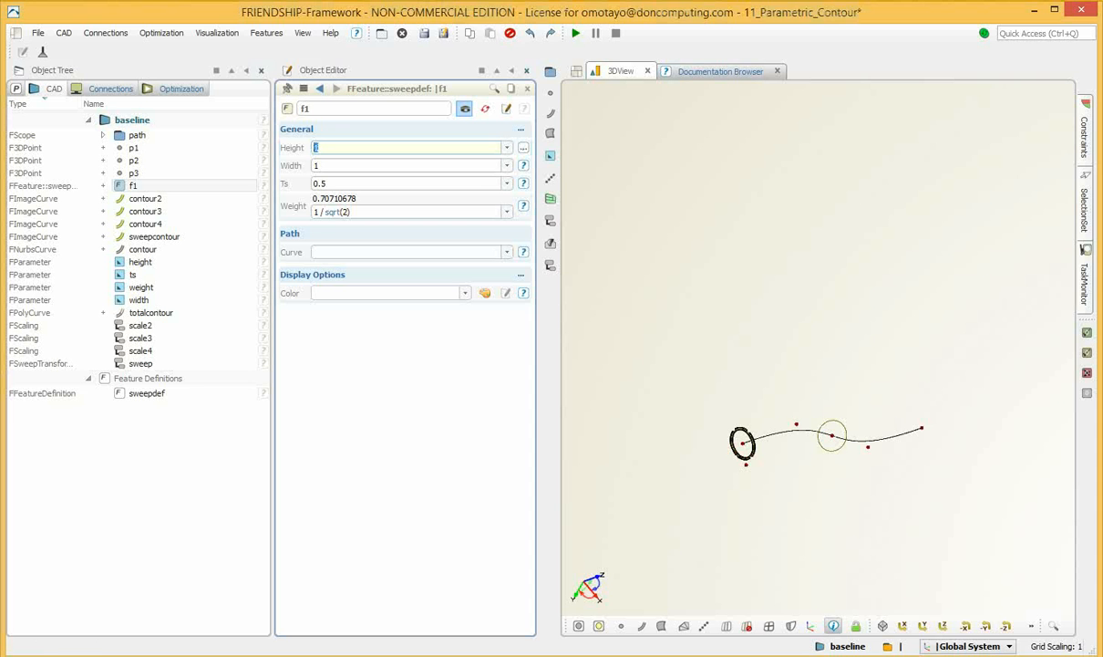
{"action": "type", "text": "2"}
{"action": "key", "text": "Return"}
{"action": "left_click_drag", "start_coordinate": [321, 166], "coordinate": [306, 165]}
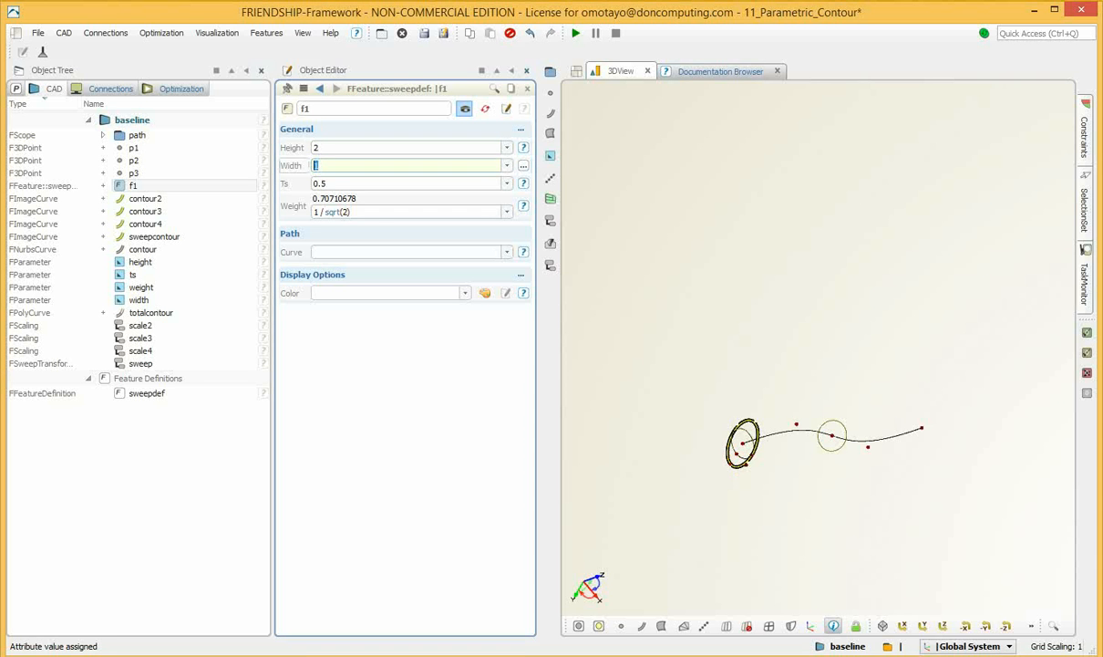
{"action": "type", "text": "3"}
{"action": "key", "text": "Return"}
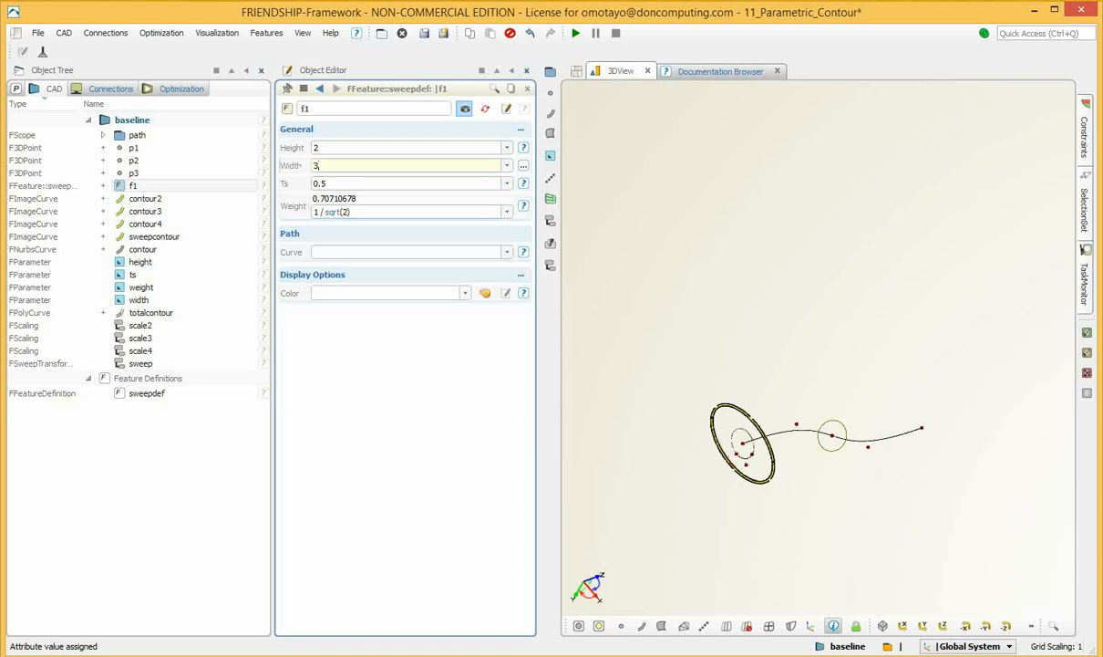
{"action": "left_click_drag", "start_coordinate": [353, 211], "coordinate": [307, 212]}
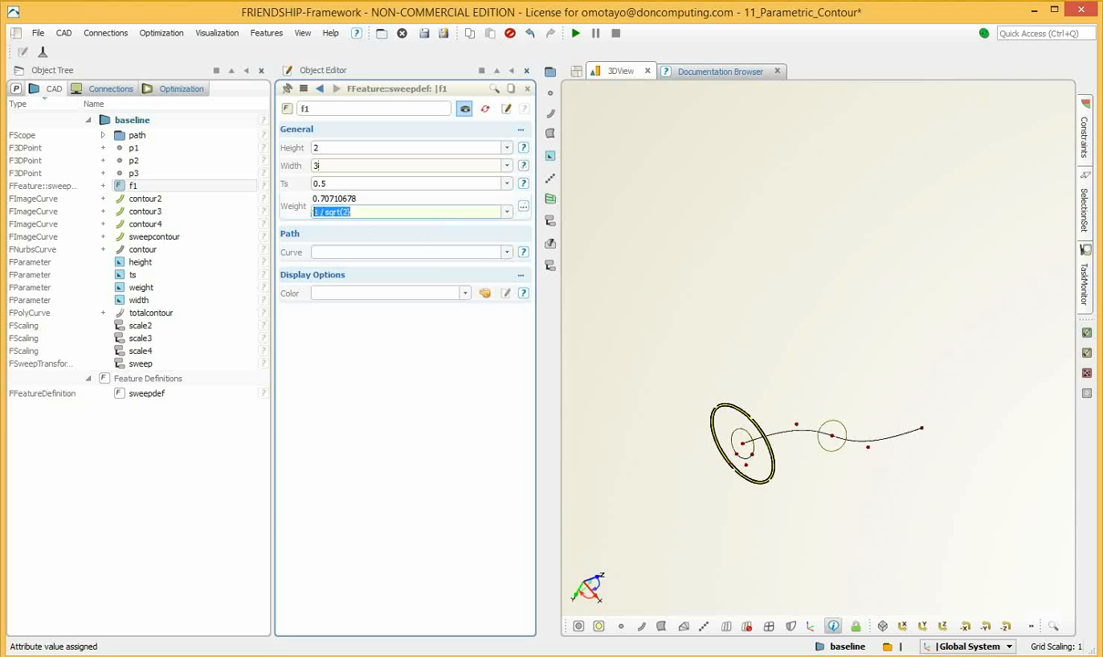
{"action": "type", "text": "2"}
{"action": "key", "text": "Return"}
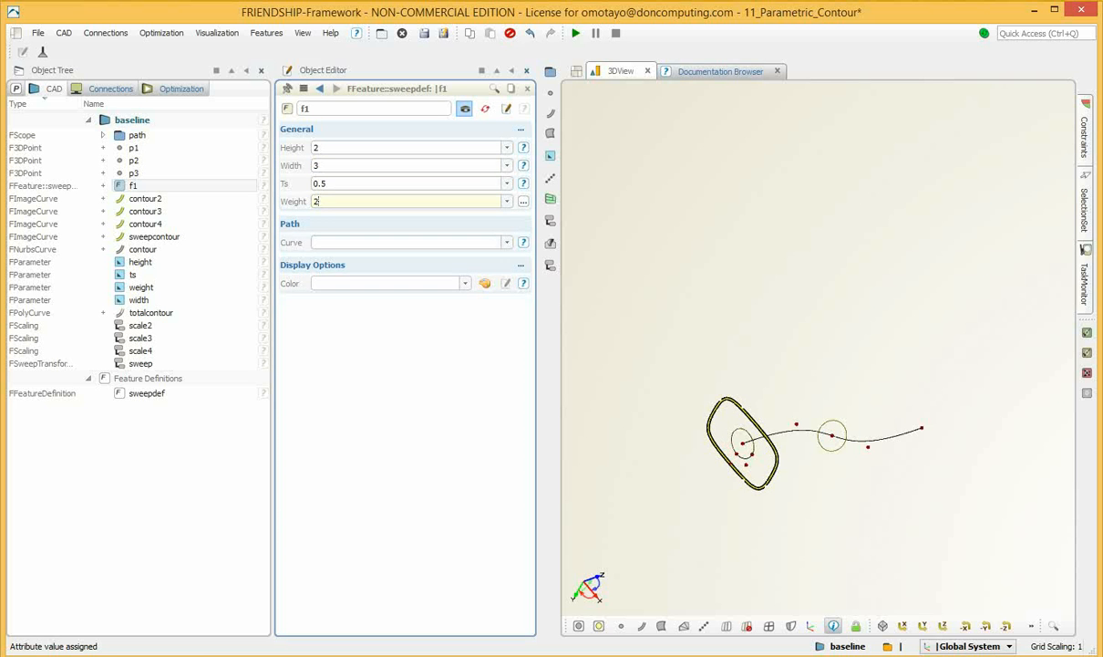
- Undo the height, width and weight changes on the sweepdef feature
{"action": "left_click", "coordinate": [530, 34]}
{"action": "left_click", "coordinate": [529, 33]}
{"action": "left_click", "coordinate": [530, 33]}
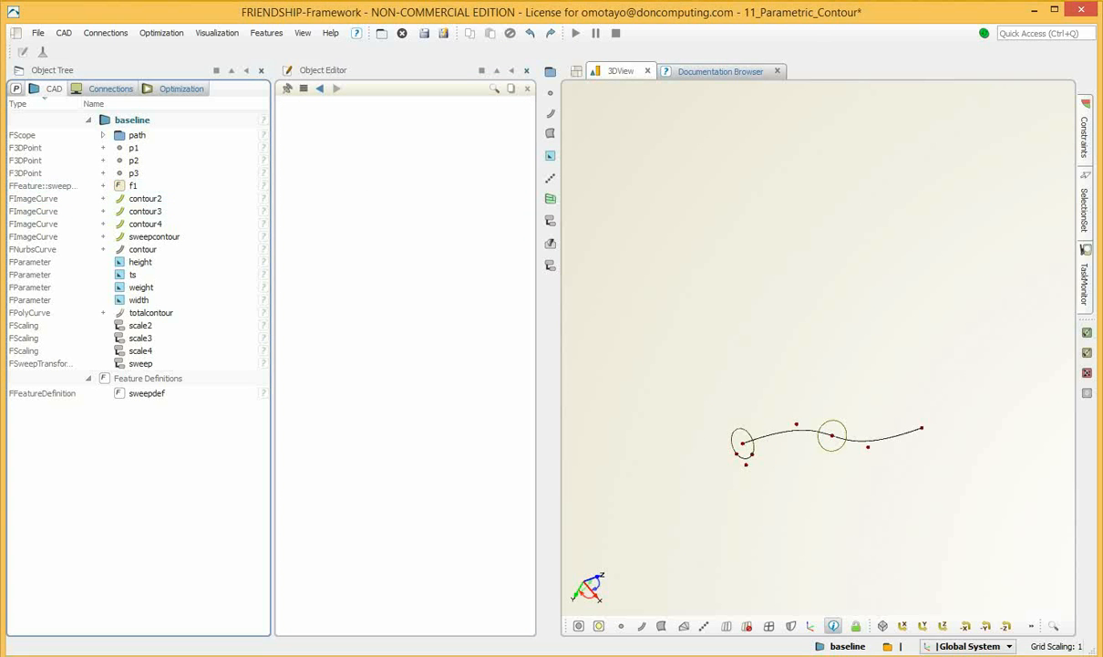
- Group all objects from p1 through sweep in a new scope named construction, and hide that scope
{"action": "double_click", "coordinate": [147, 393]}
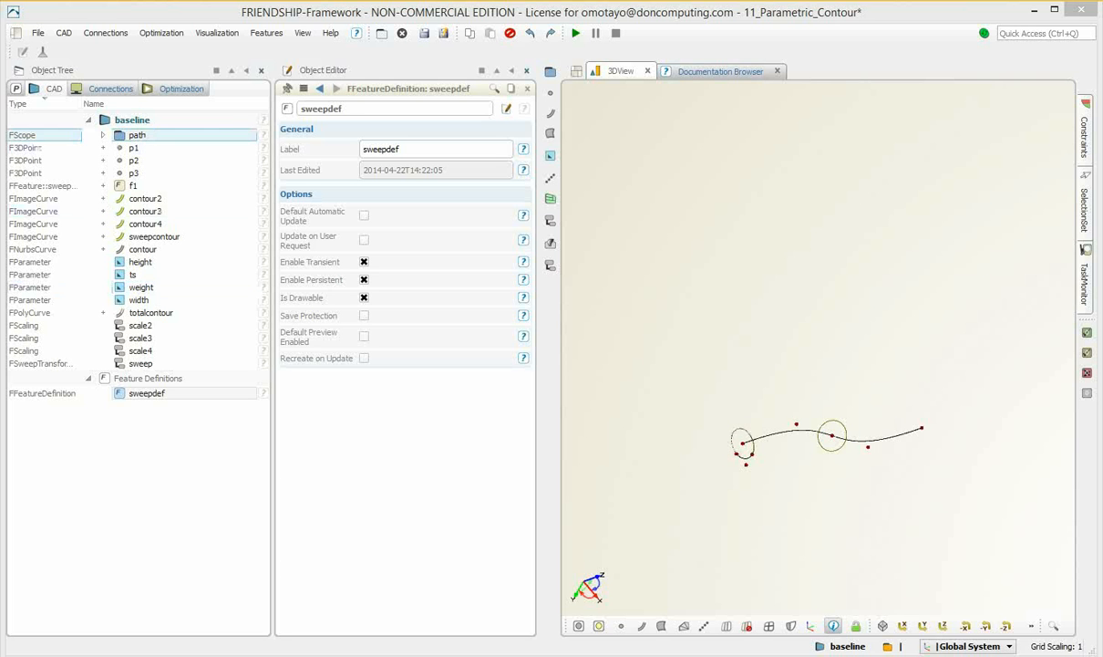
{"action": "left_click", "coordinate": [41, 148]}
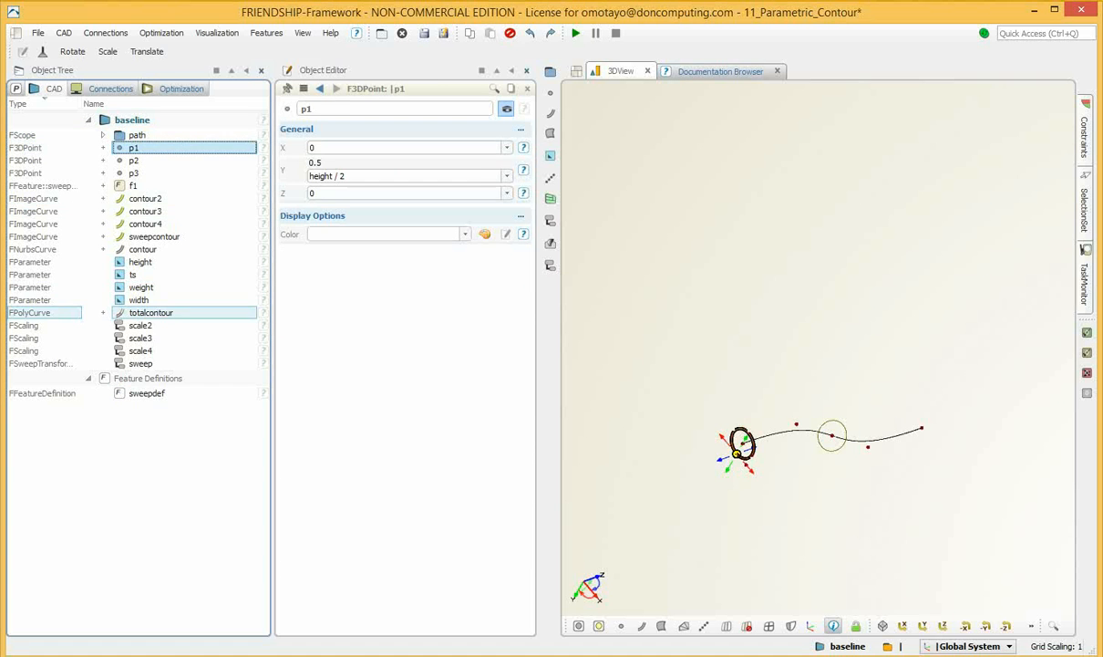
{"action": "left_click", "coordinate": [41, 363], "text": "shift"}
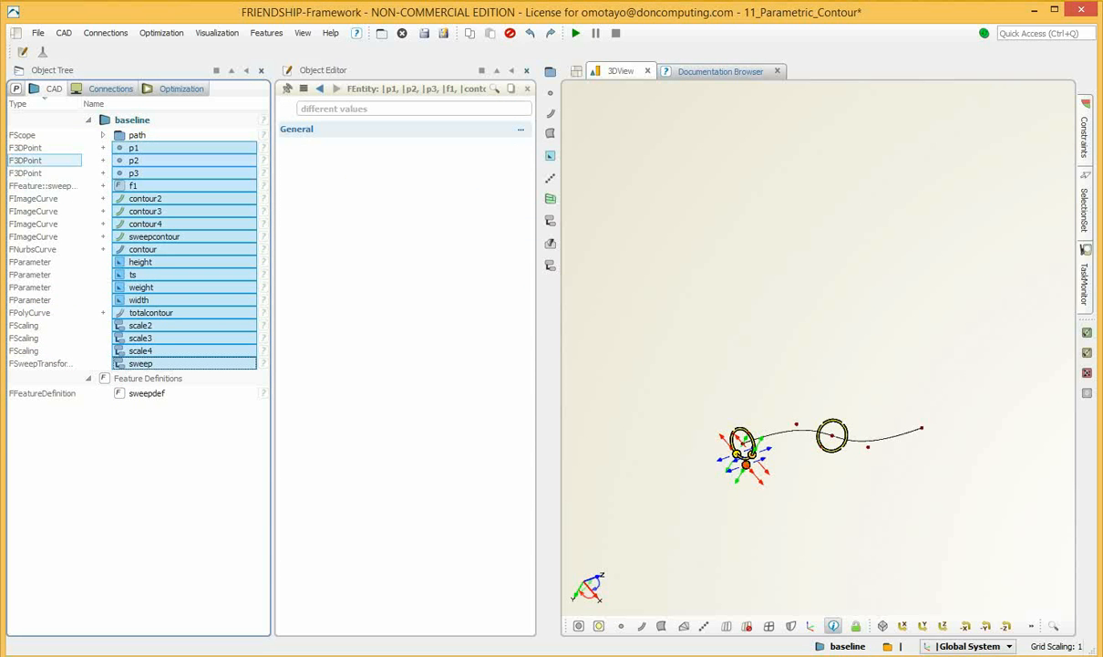
{"action": "right_click", "coordinate": [153, 152]}
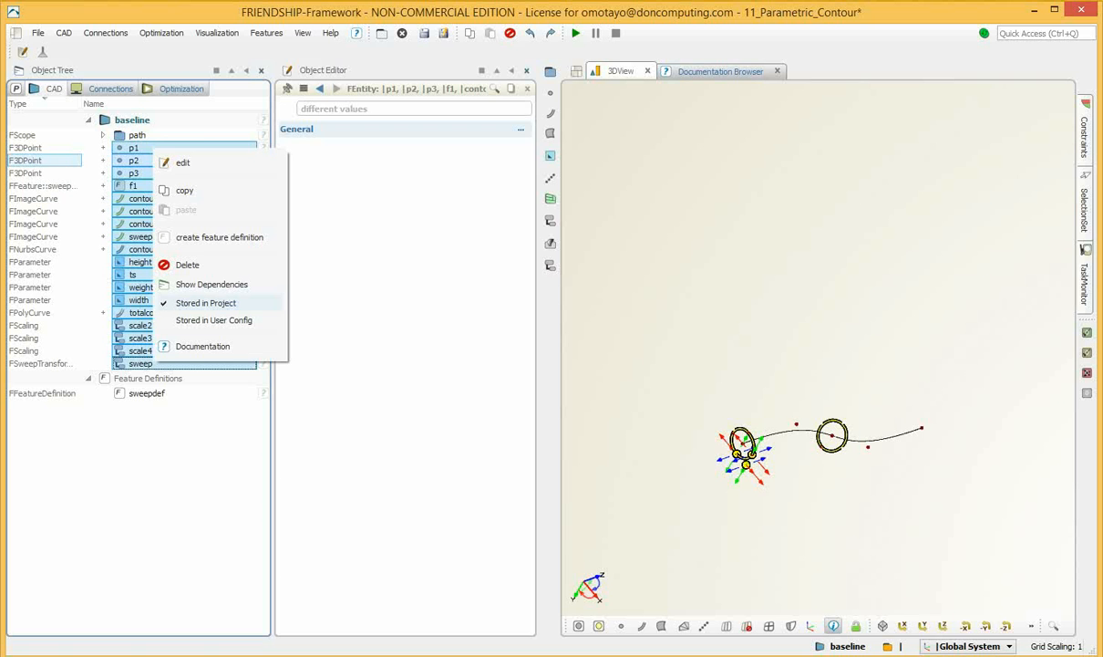
{"action": "left_click", "coordinate": [63, 33]}
{"action": "left_click", "coordinate": [87, 52]}
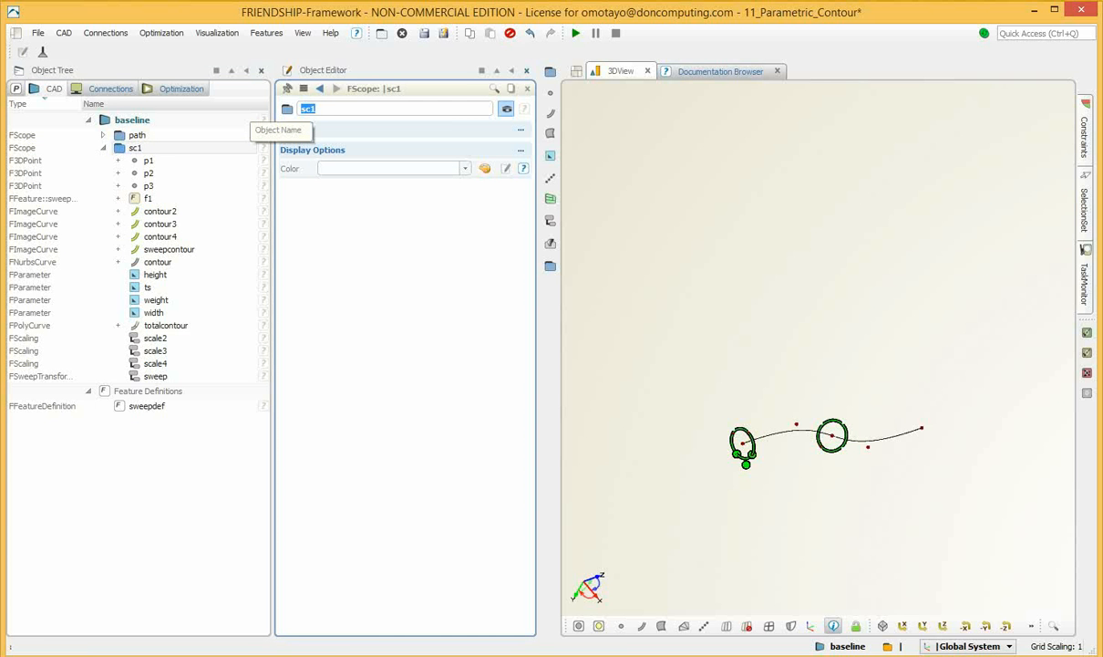
{"action": "type", "text": "construction"}
{"action": "key", "text": "Return"}
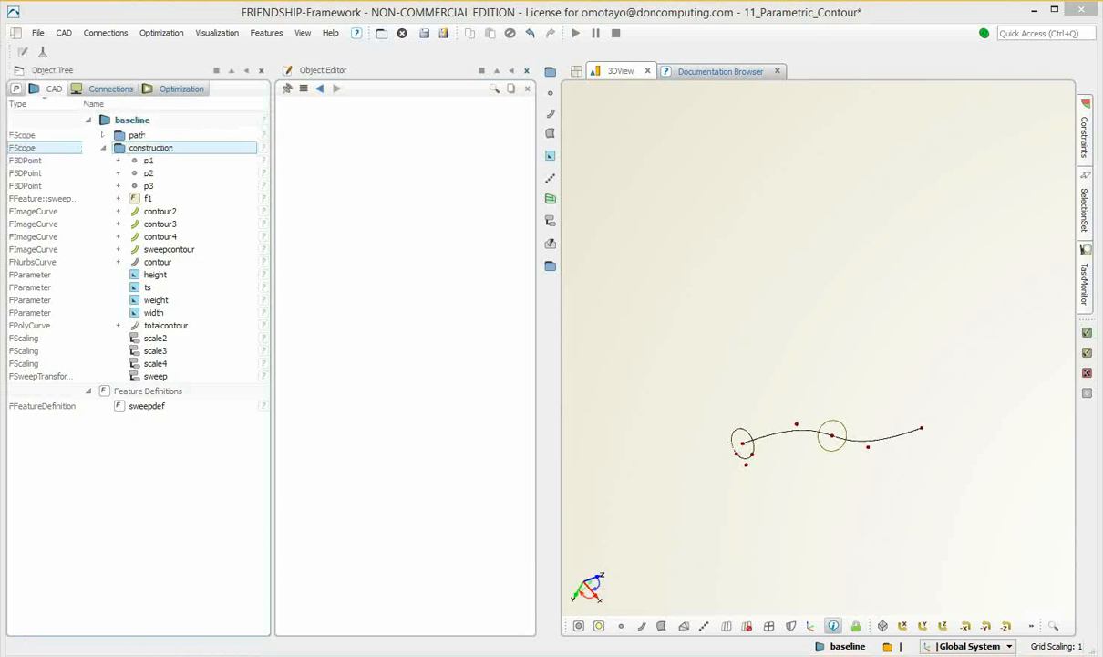
{"action": "left_click", "coordinate": [119, 148]}
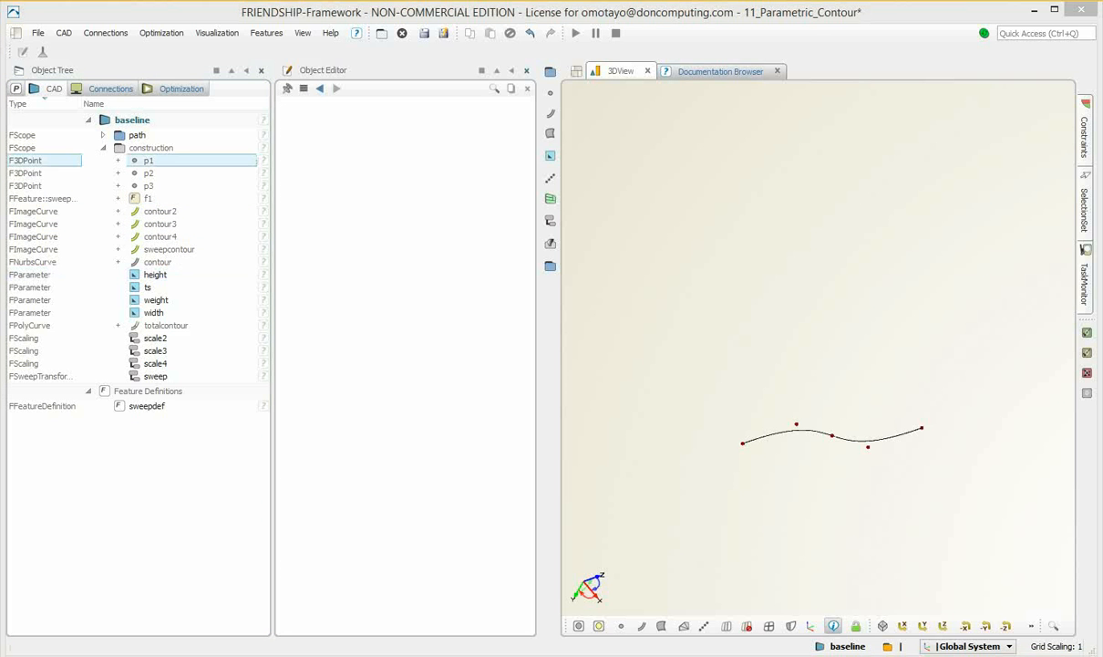
- Create a line curve and name it linear
{"action": "left_click", "coordinate": [62, 32]}
{"action": "mouse_move", "coordinate": [87, 102]}
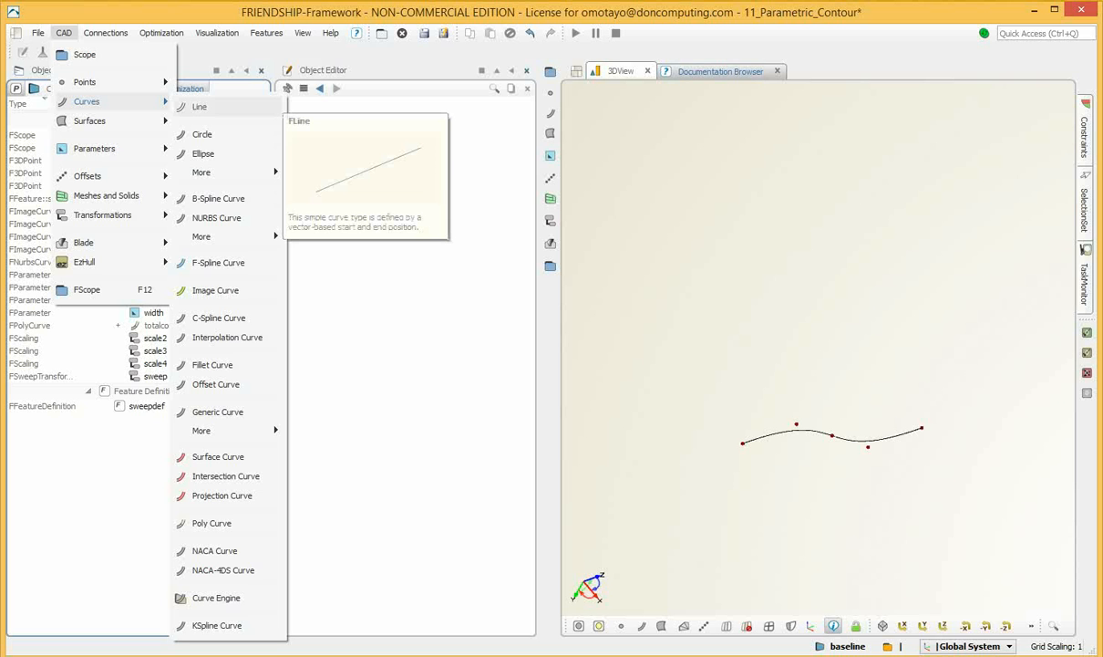
{"action": "left_click", "coordinate": [199, 107]}
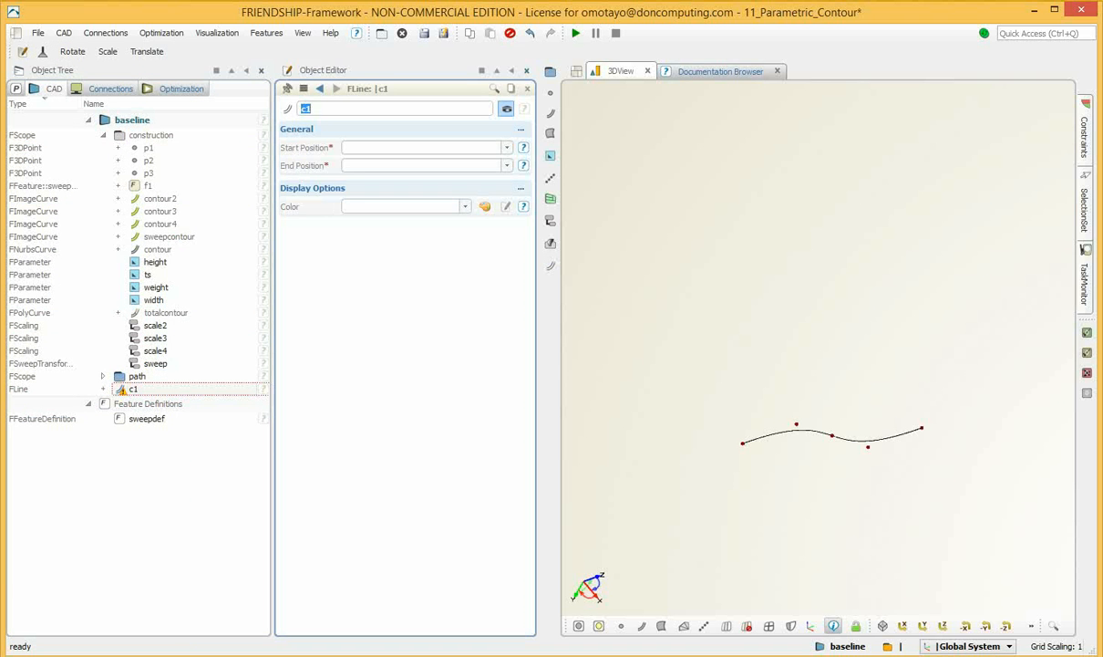
{"action": "type", "text": "near"}
{"action": "key", "text": "Return"}
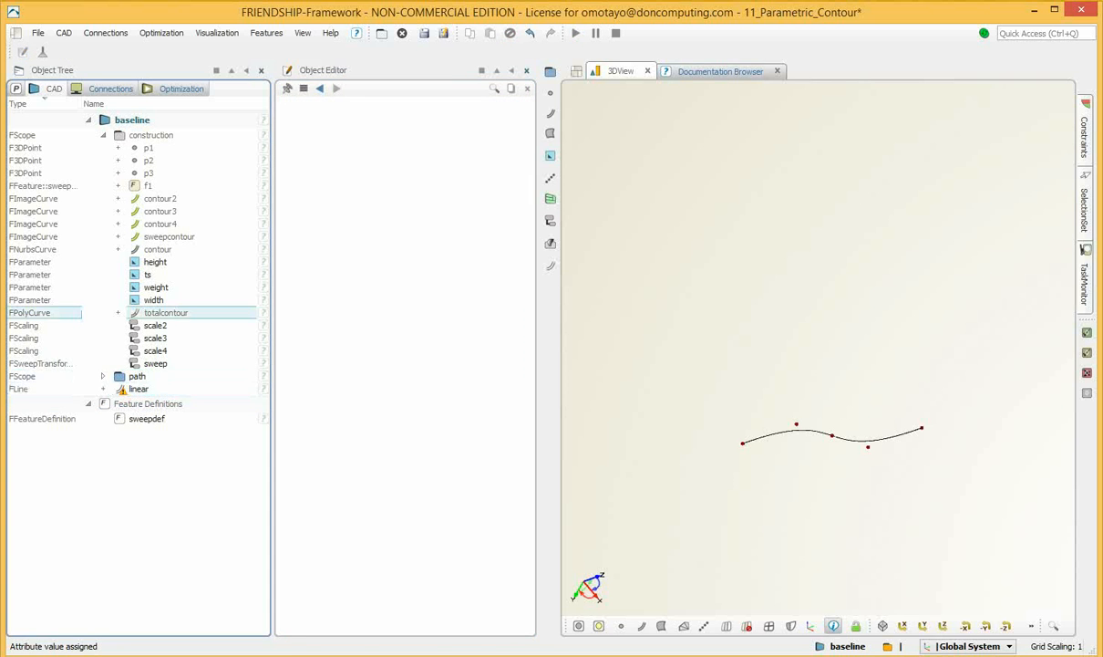
- Set the linear curve's start position to [0,0,0] and its end position to [1,1,0]
{"action": "left_click", "coordinate": [139, 388]}
{"action": "left_click", "coordinate": [347, 147]}
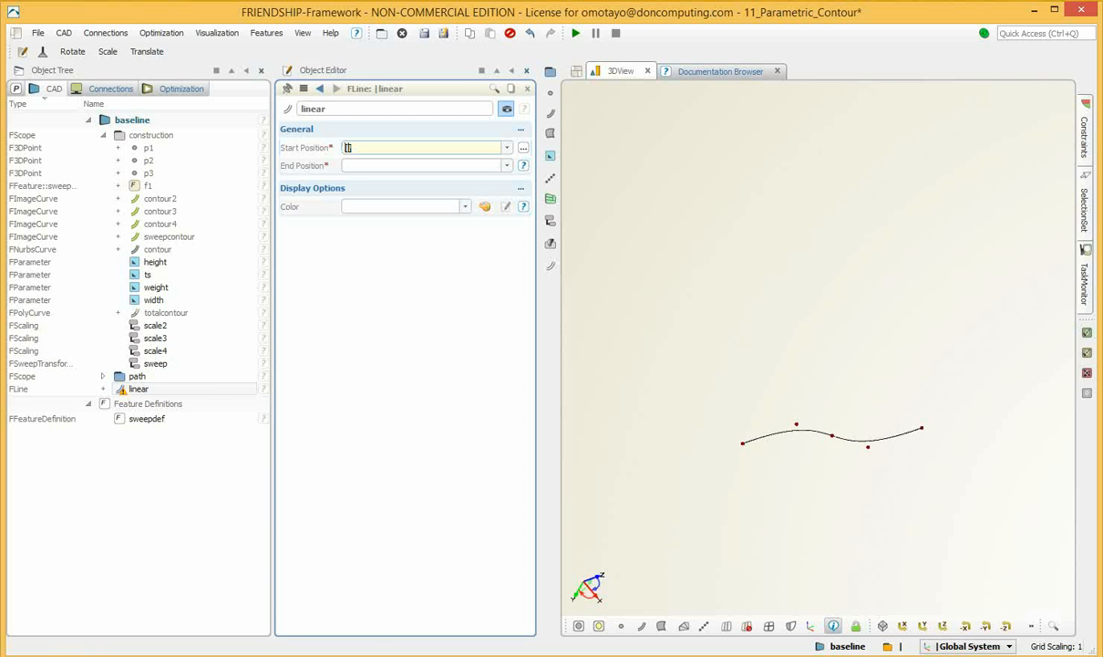
{"action": "type", "text": "[0,0,0]"}
{"action": "key", "text": "Tab"}
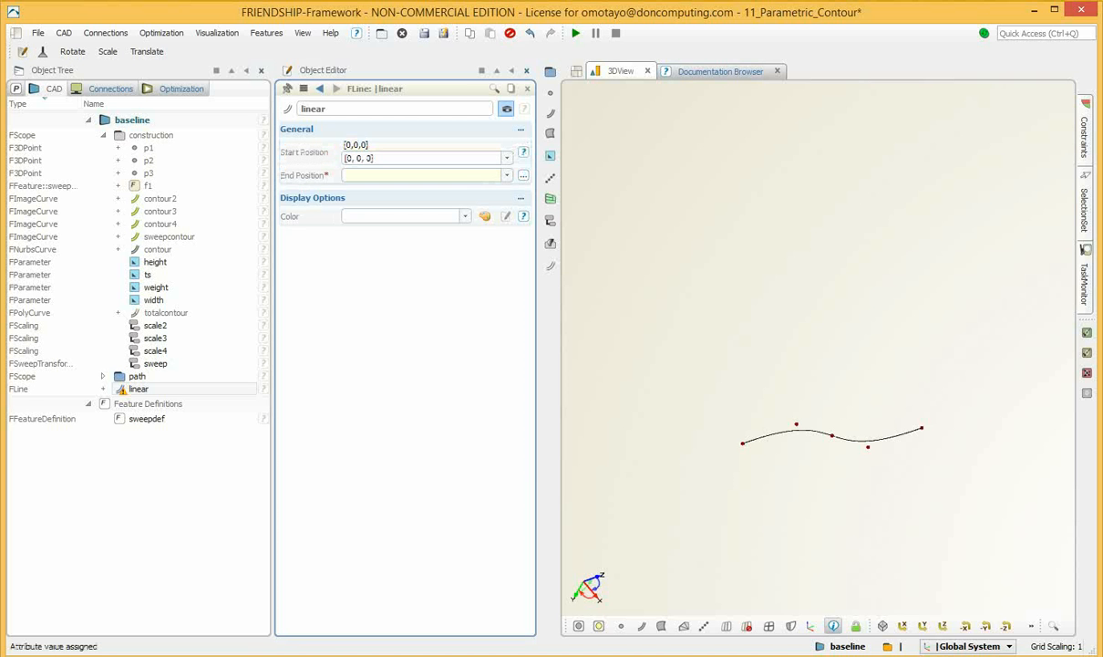
{"action": "type", "text": "["}
{"action": "type", "text": "1[1[0"}
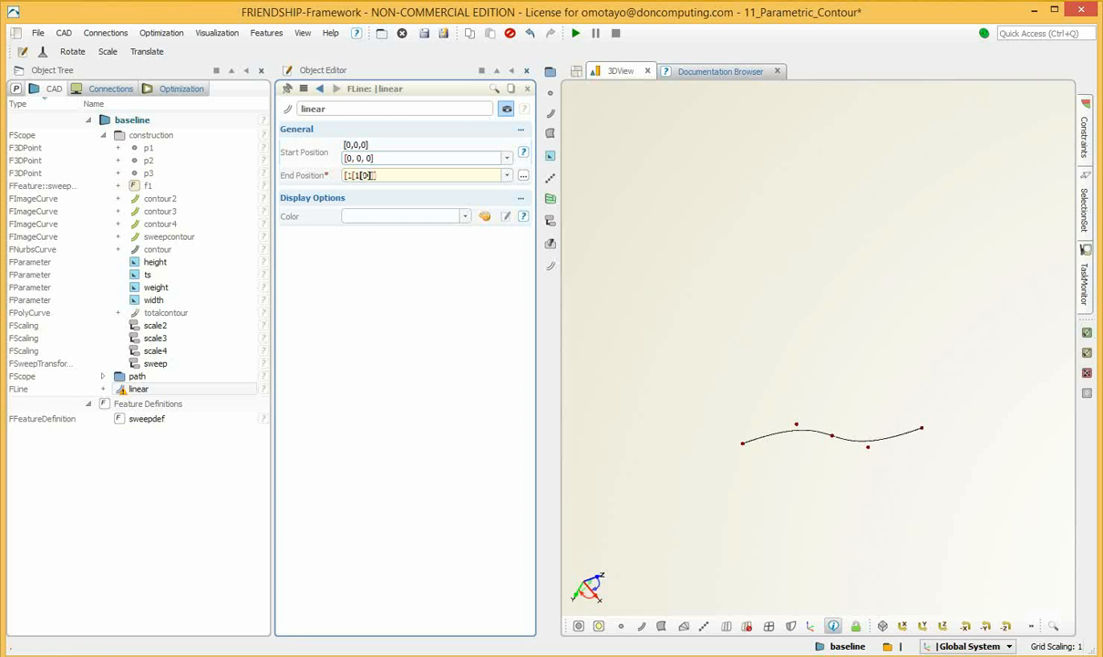
{"action": "key", "text": "BackSpace"}
{"action": "key", "text": "BackSpace"}
{"action": "key", "text": "BackSpace"}
{"action": "key", "text": "BackSpace"}
{"action": "type", "text": ",1,0"}
{"action": "key", "text": "Return"}
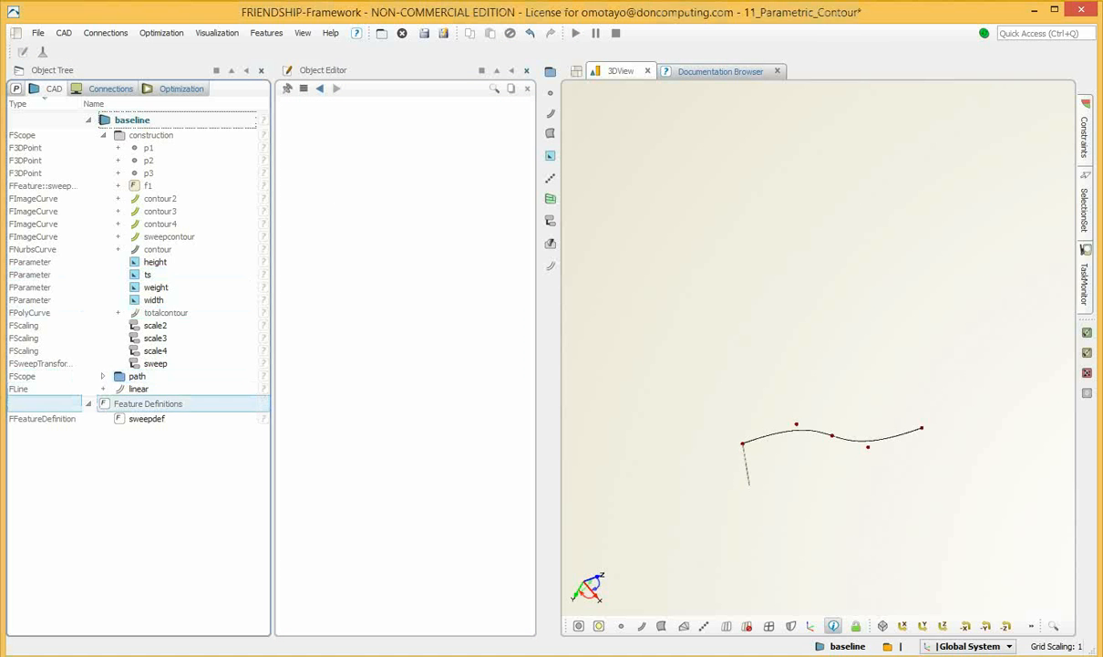
- Put the linear curve in a new scope named functions
{"action": "left_click", "coordinate": [138, 388]}
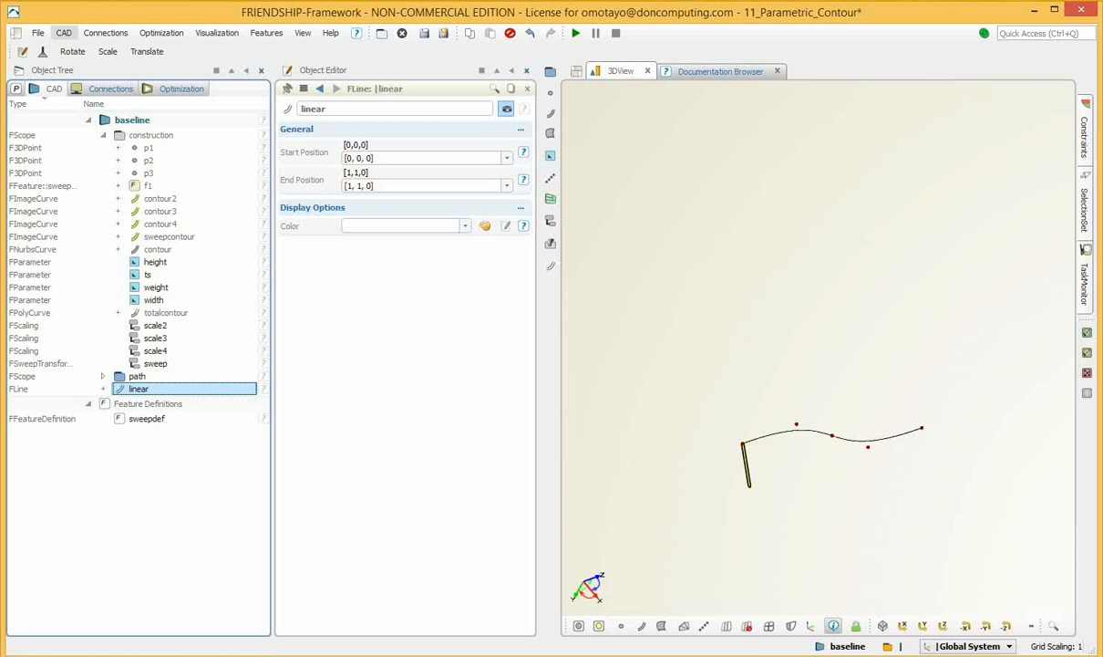
{"action": "left_click", "coordinate": [64, 32]}
{"action": "left_click", "coordinate": [84, 53]}
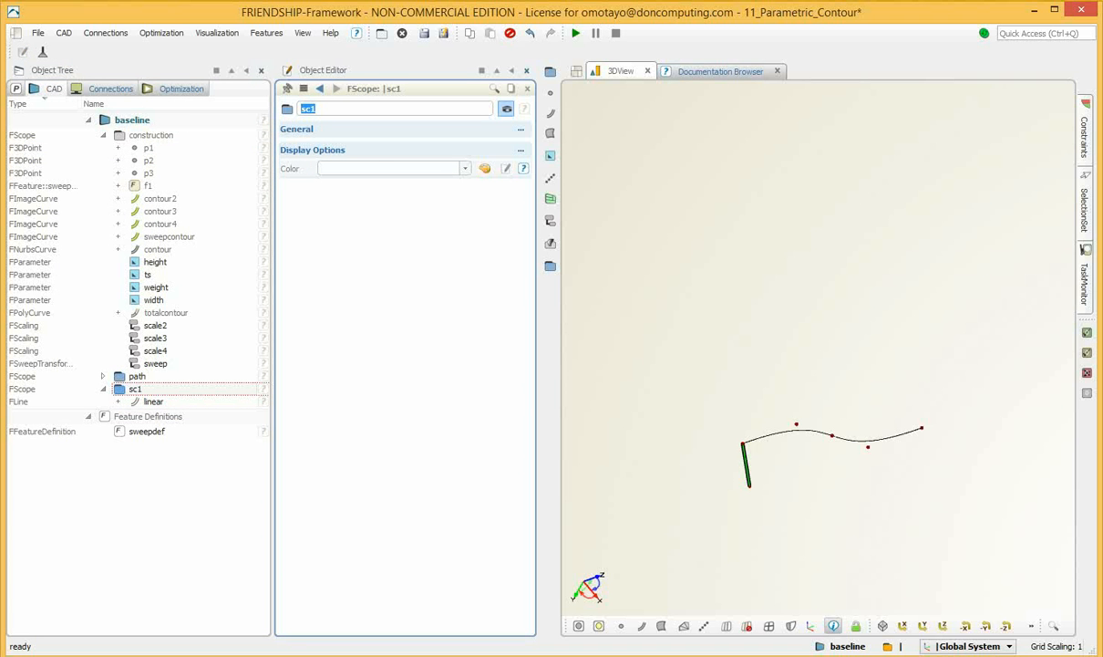
{"action": "type", "text": "functions"}
{"action": "key", "text": "Return"}
{"action": "key", "text": "Escape"}
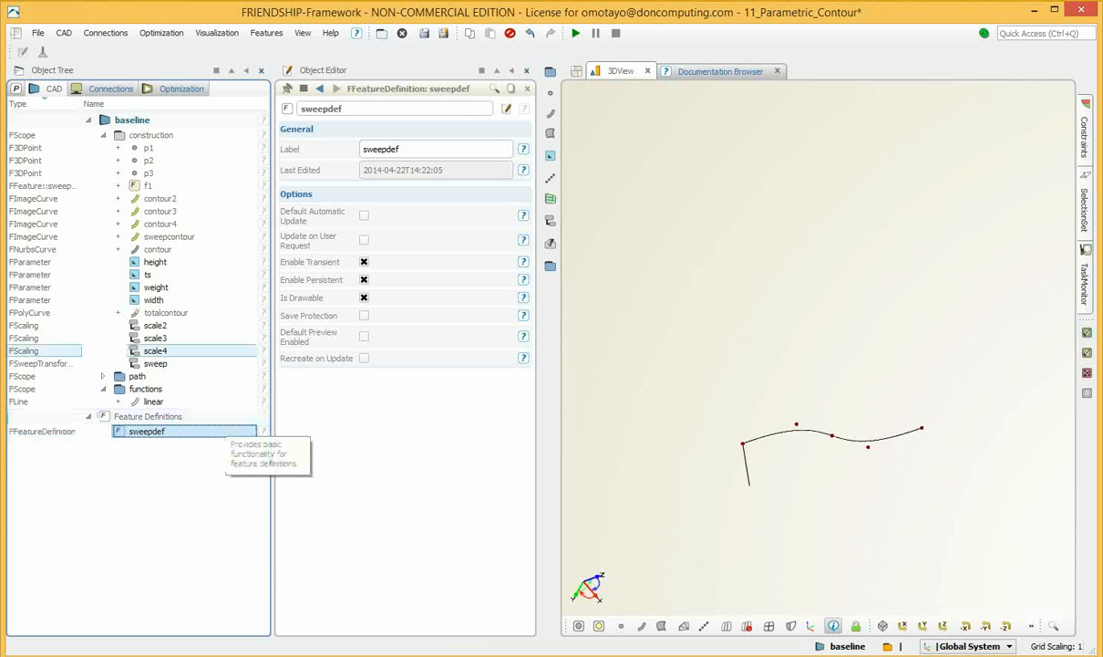
- Create a curve engine from the sweepdef feature definition and name it engine
{"action": "left_click", "coordinate": [64, 33]}
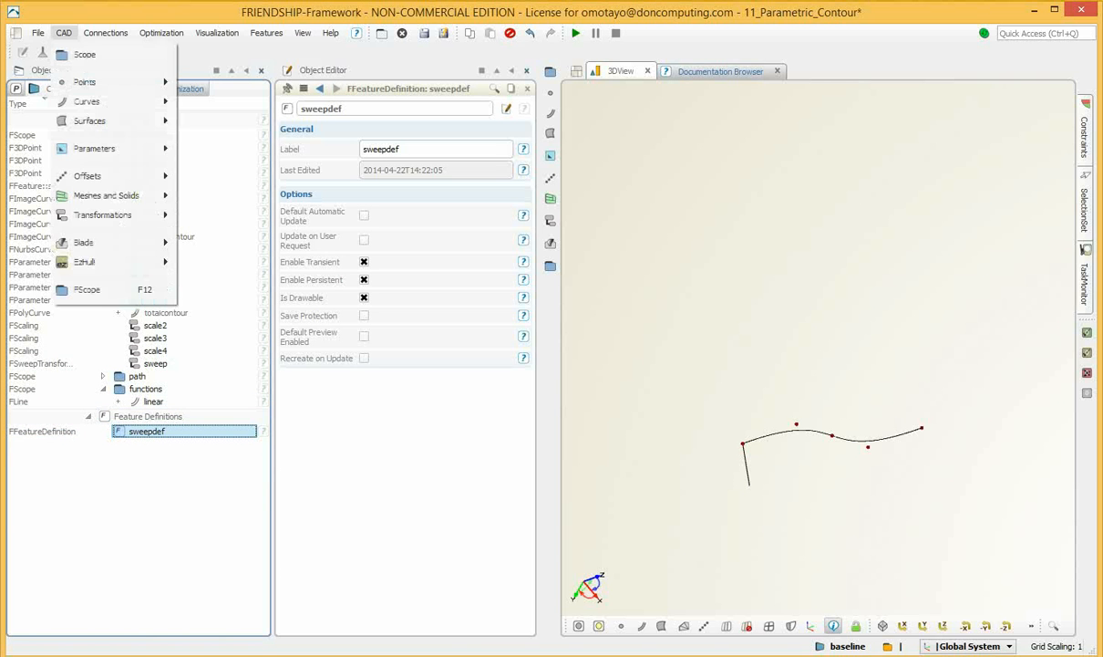
{"action": "mouse_move", "coordinate": [86, 101]}
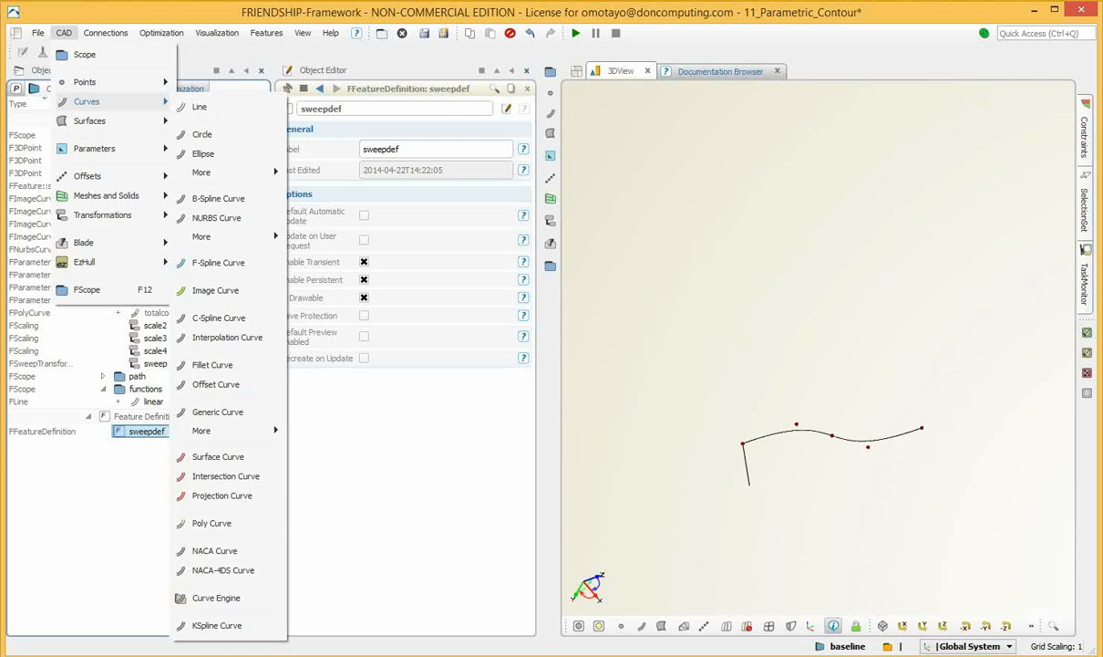
{"action": "left_click", "coordinate": [216, 597]}
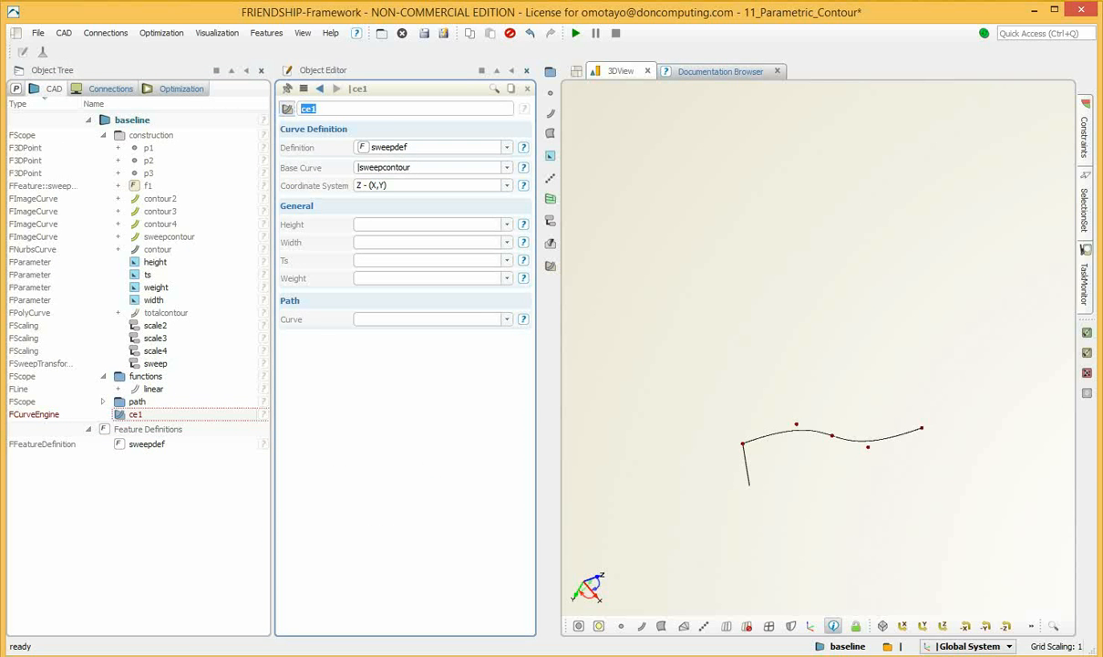
{"action": "type", "text": "engine"}
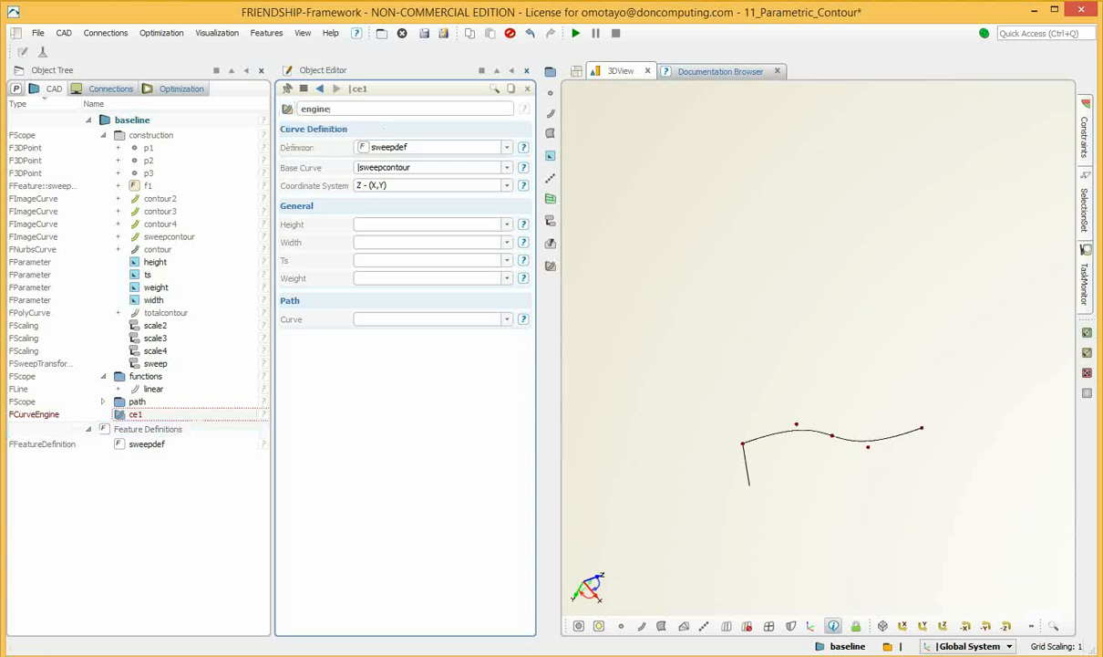
{"action": "key", "text": "Return"}
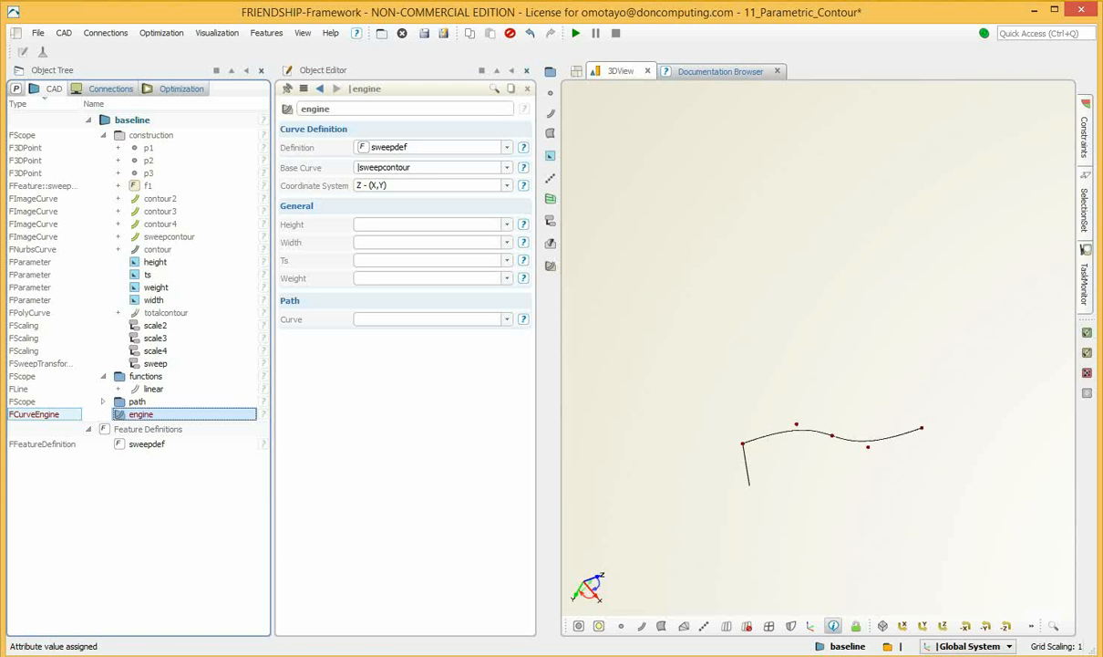
- Set the curve engine's weight, height and width to 1
{"action": "left_click", "coordinate": [428, 278]}
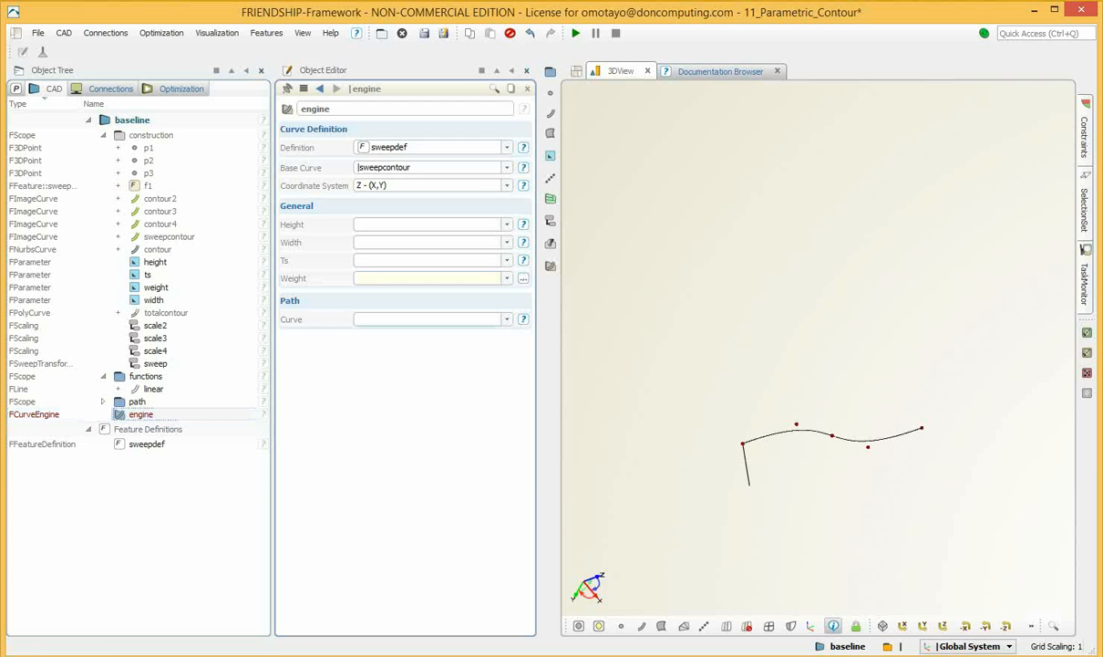
{"action": "type", "text": "1"}
{"action": "key", "text": "Return"}
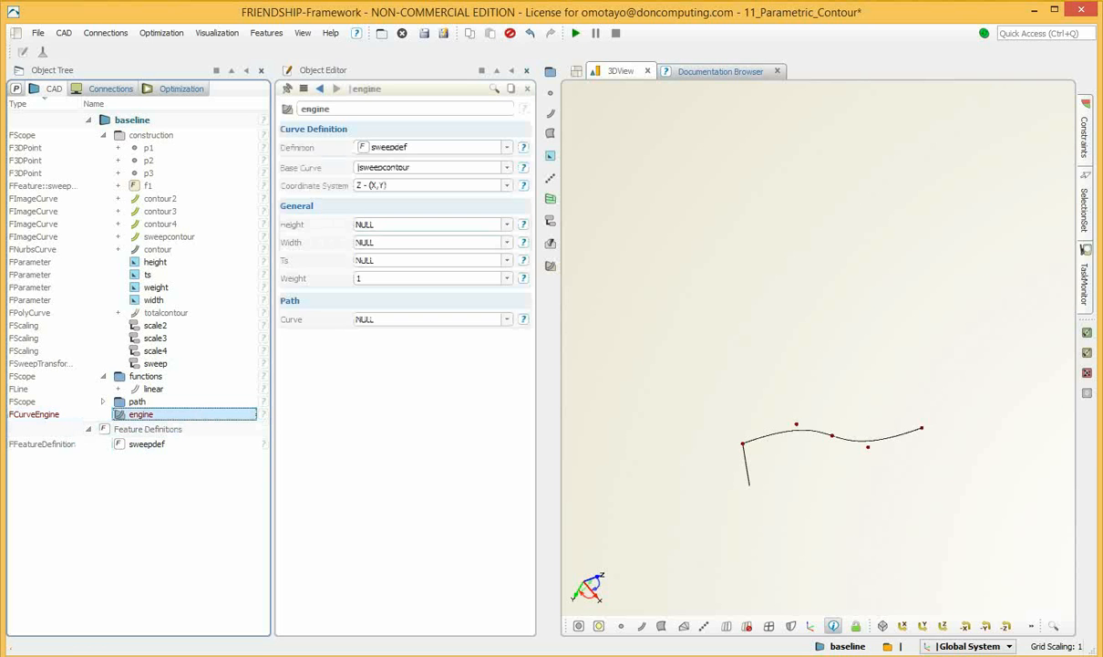
{"action": "left_click_drag", "start_coordinate": [377, 224], "coordinate": [352, 241]}
{"action": "type", "text": "1"}
{"action": "key", "text": "Return"}
{"action": "type", "text": "1"}
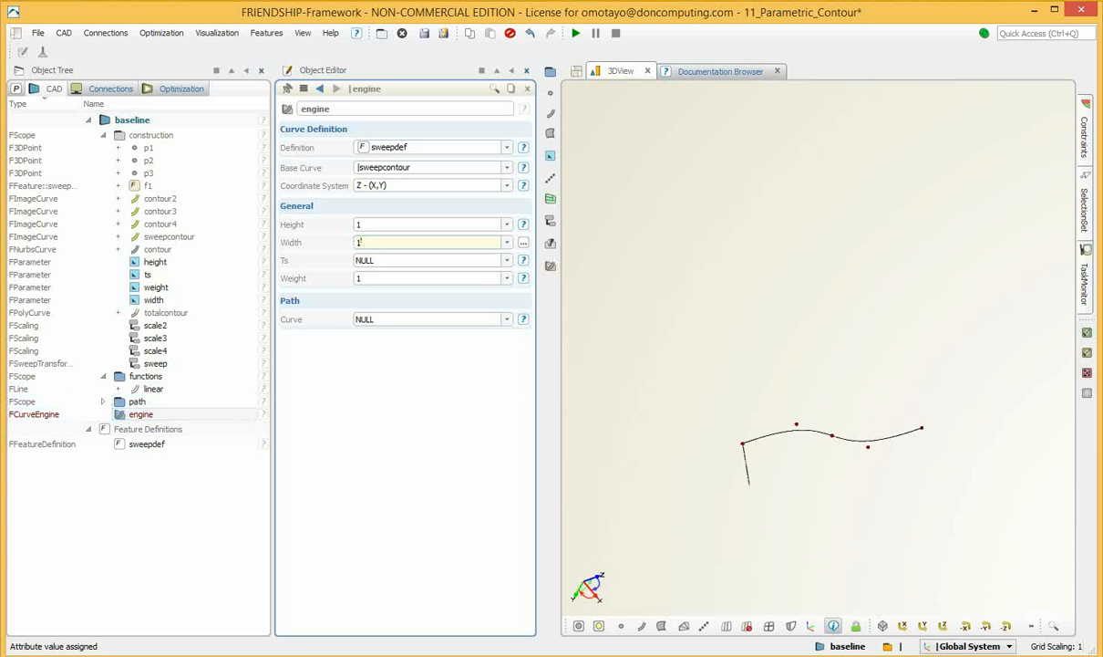
{"action": "left_click", "coordinate": [144, 511]}
{"action": "left_click", "coordinate": [142, 414]}
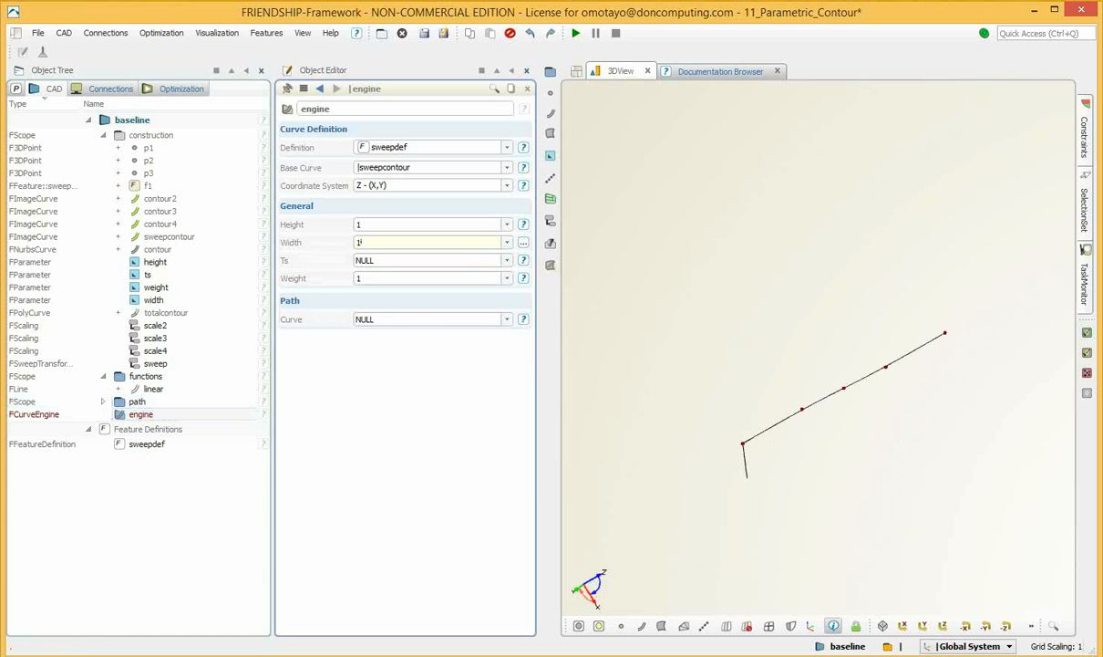
- Link the engine's Ts to the linear curve from functions and its path curve to the curve in the path scope
{"action": "left_click", "coordinate": [507, 262]}
{"action": "left_click", "coordinate": [507, 262]}
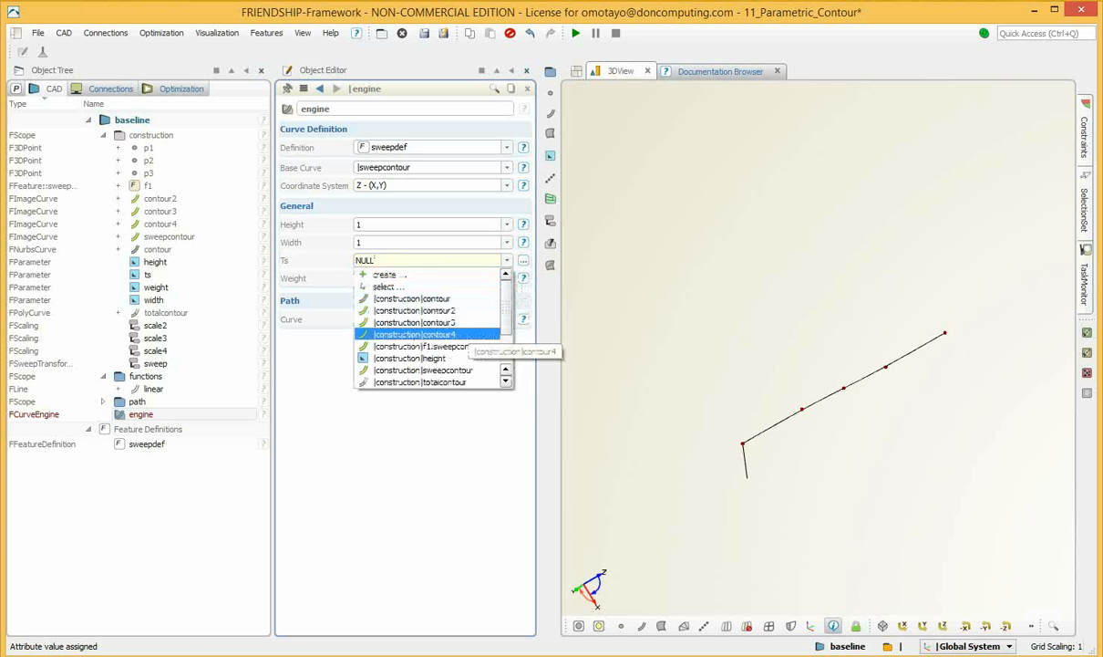
{"action": "scroll", "coordinate": [456, 337], "scroll_direction": "down", "scroll_amount": 2}
{"action": "left_click", "coordinate": [429, 369]}
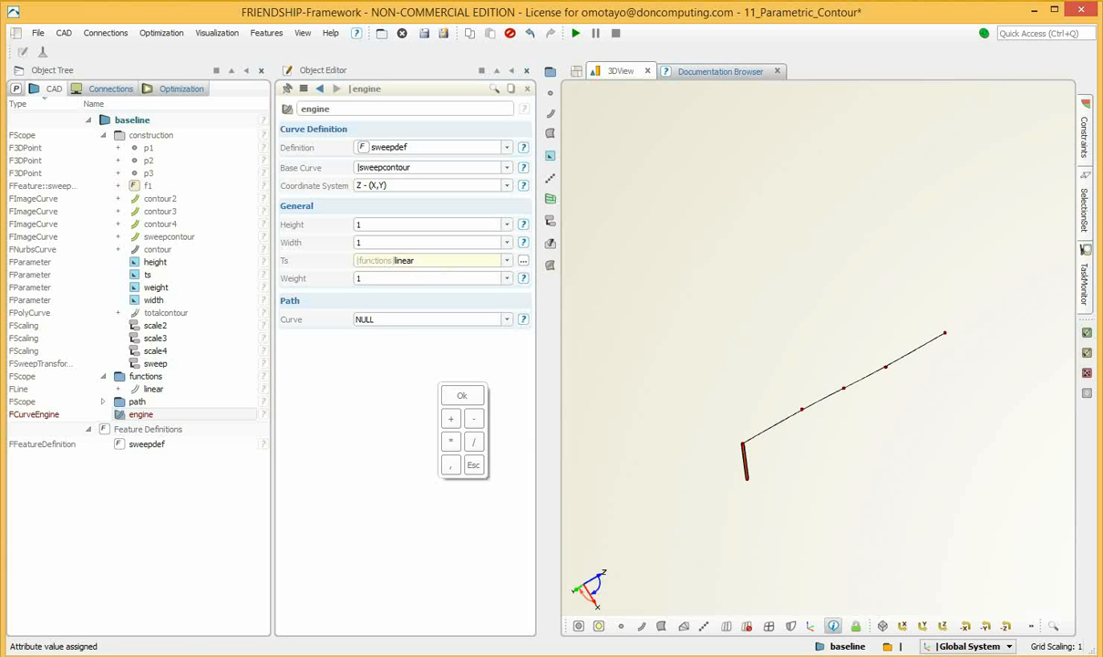
{"action": "left_click", "coordinate": [462, 395]}
{"action": "left_click", "coordinate": [507, 320]}
{"action": "left_click", "coordinate": [479, 360]}
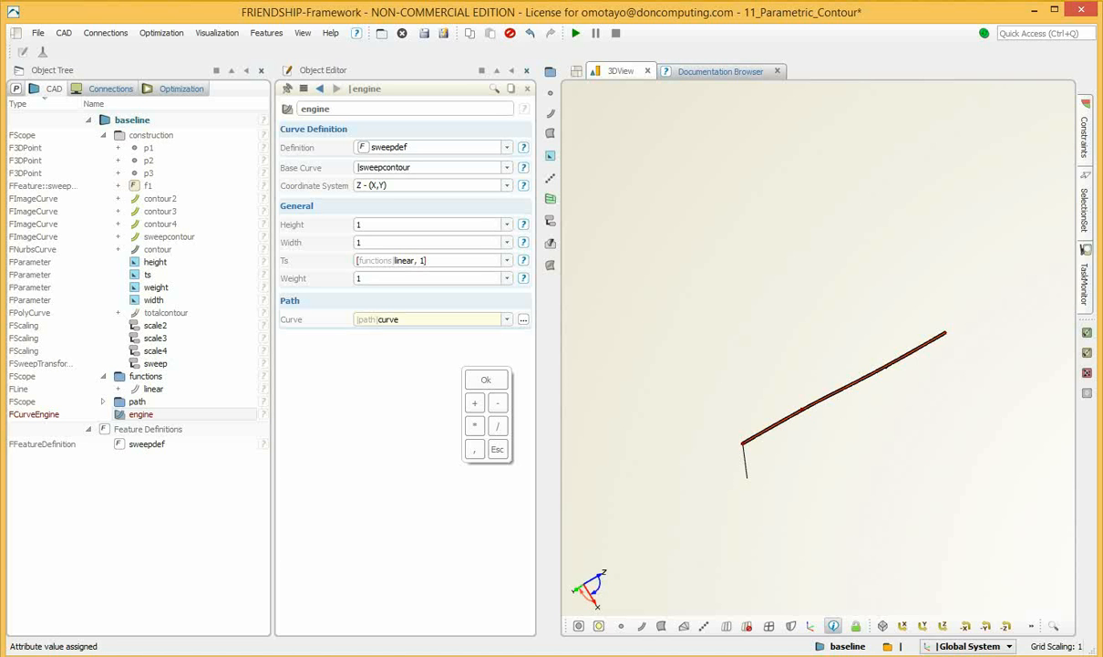
- Create a meta surface from the curve engine and name it duct
{"action": "left_click", "coordinate": [64, 33]}
{"action": "mouse_move", "coordinate": [89, 120]}
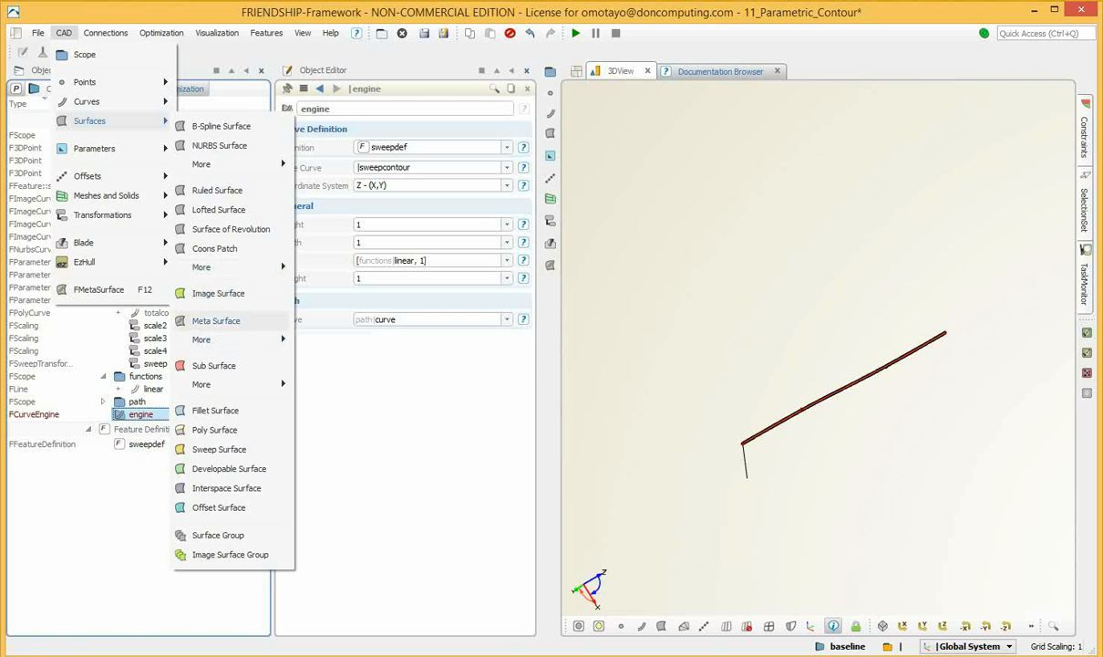
{"action": "left_click", "coordinate": [216, 320]}
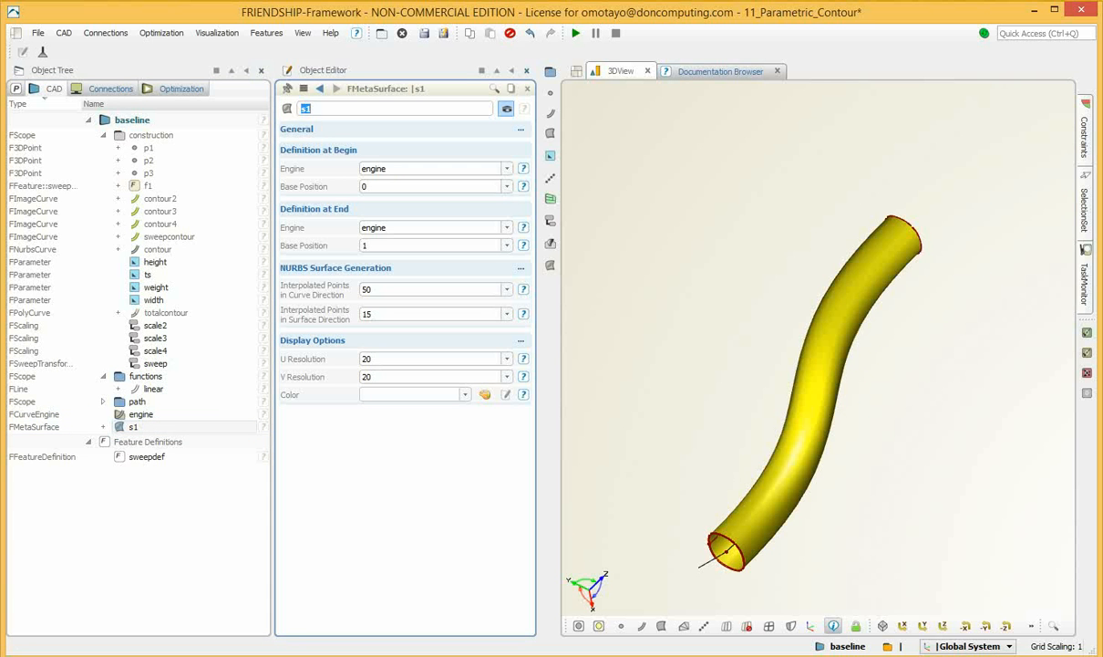
{"action": "type", "text": "duct"}
{"action": "key", "text": "Return"}
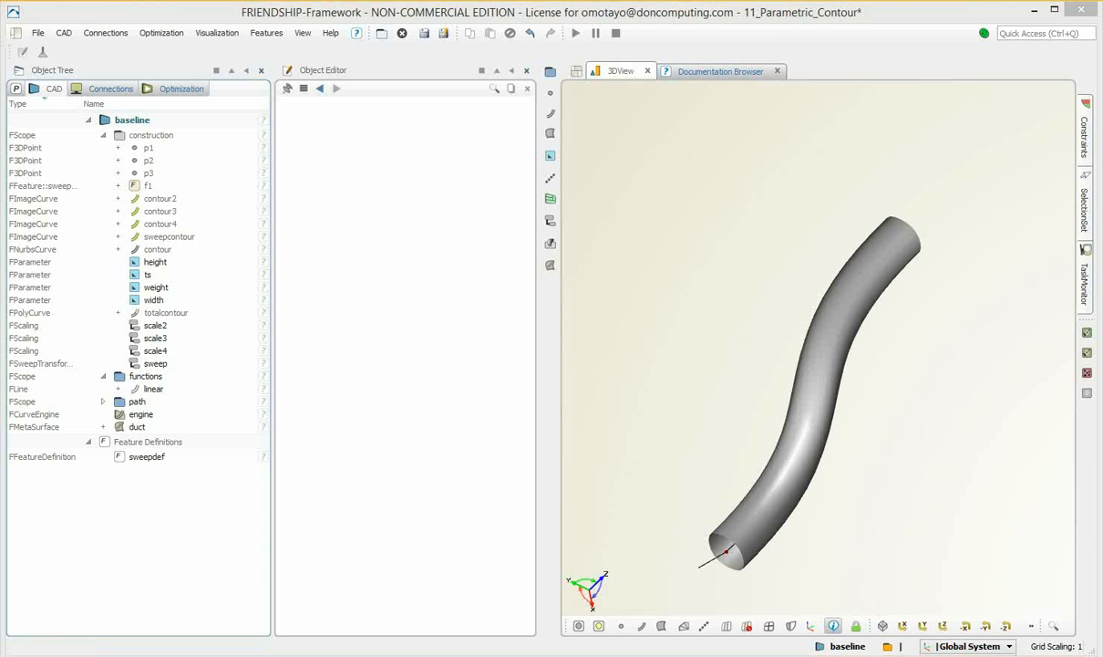
- Set the duct surface's U resolution to 100 and its V resolution to 50
{"action": "left_click", "coordinate": [127, 426]}
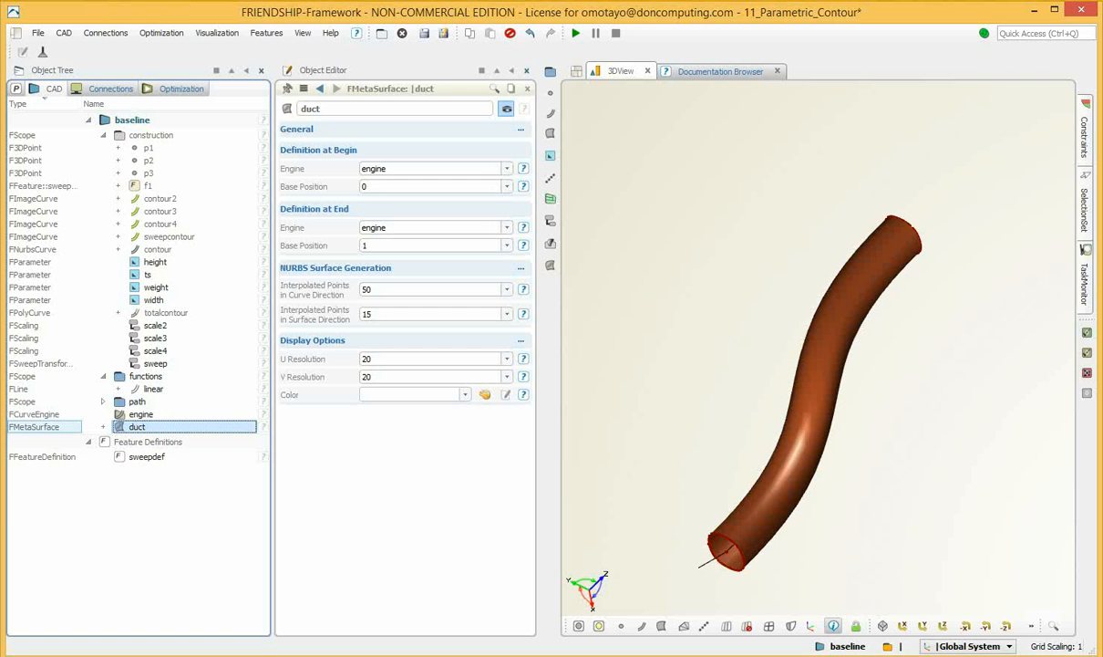
{"action": "double_click", "coordinate": [368, 358]}
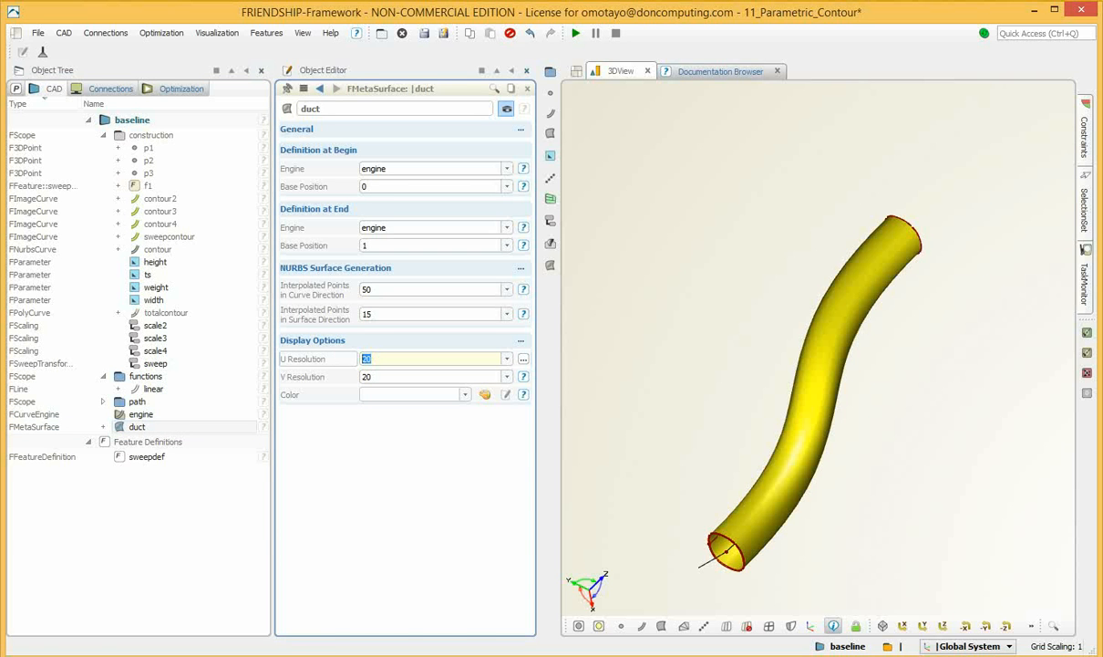
{"action": "type", "text": "100"}
{"action": "left_click", "coordinate": [649, 365]}
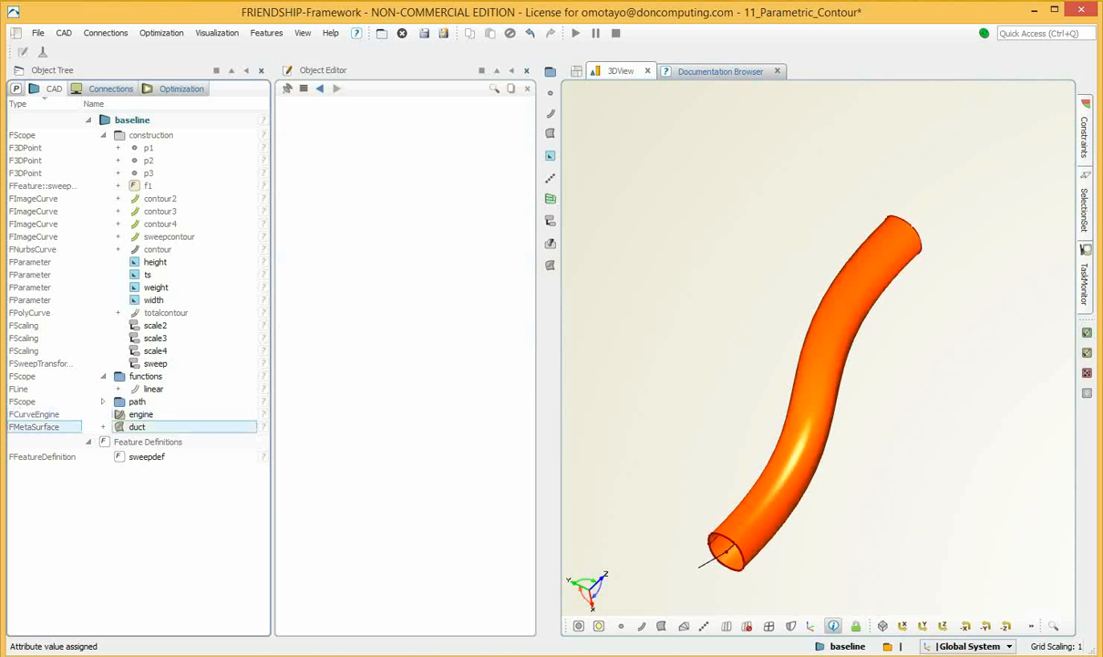
{"action": "left_click", "coordinate": [137, 426]}
{"action": "double_click", "coordinate": [367, 377]}
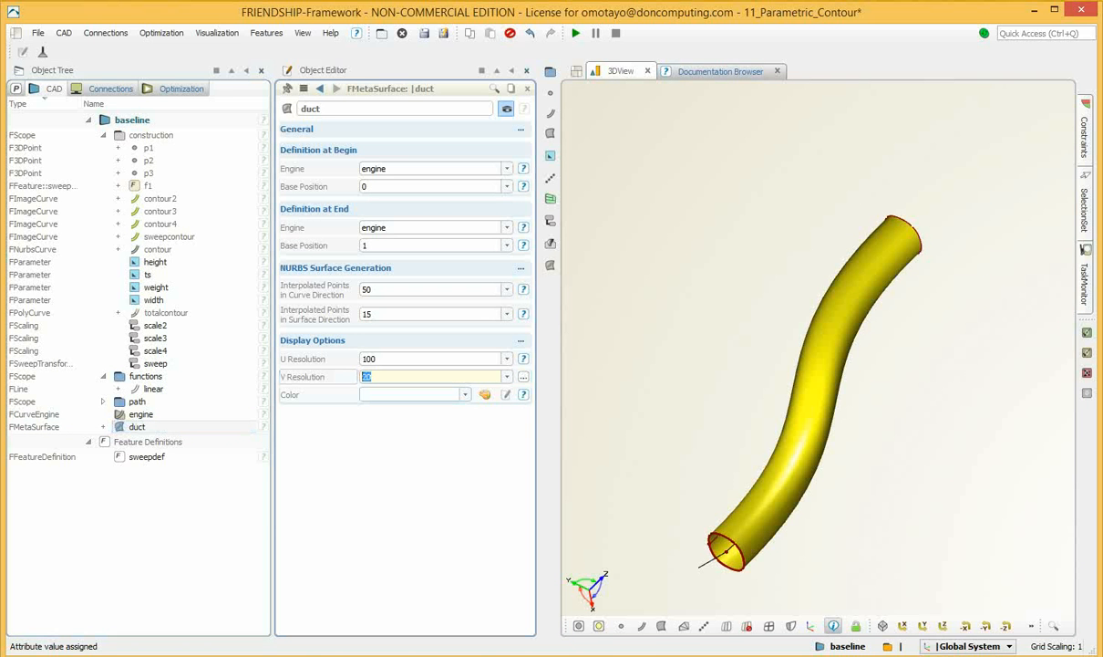
{"action": "type", "text": "50"}
{"action": "key", "text": "Return"}
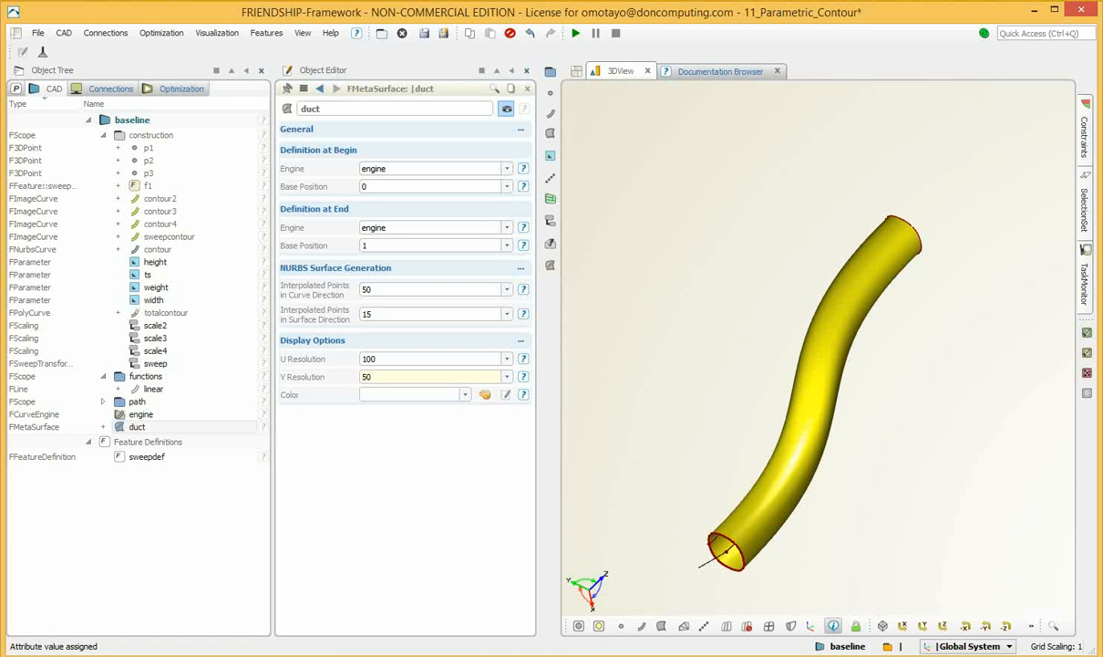
{"action": "left_click", "coordinate": [146, 529]}
{"action": "left_click", "coordinate": [124, 427]}
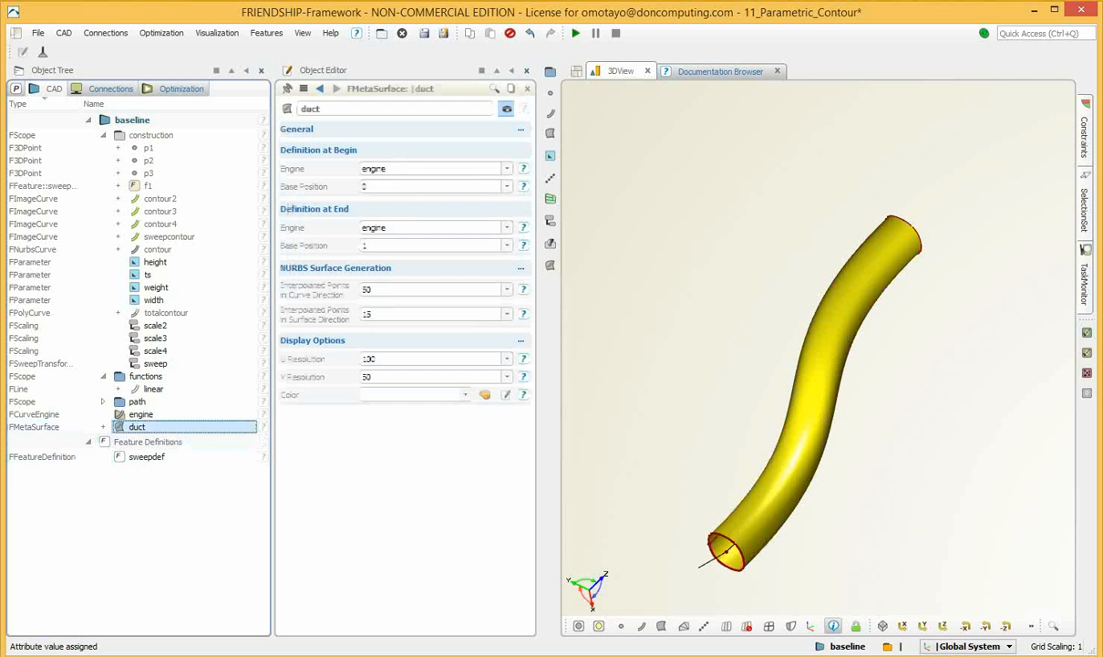
{"action": "scroll", "coordinate": [918, 433], "scroll_direction": "up", "scroll_amount": 5}
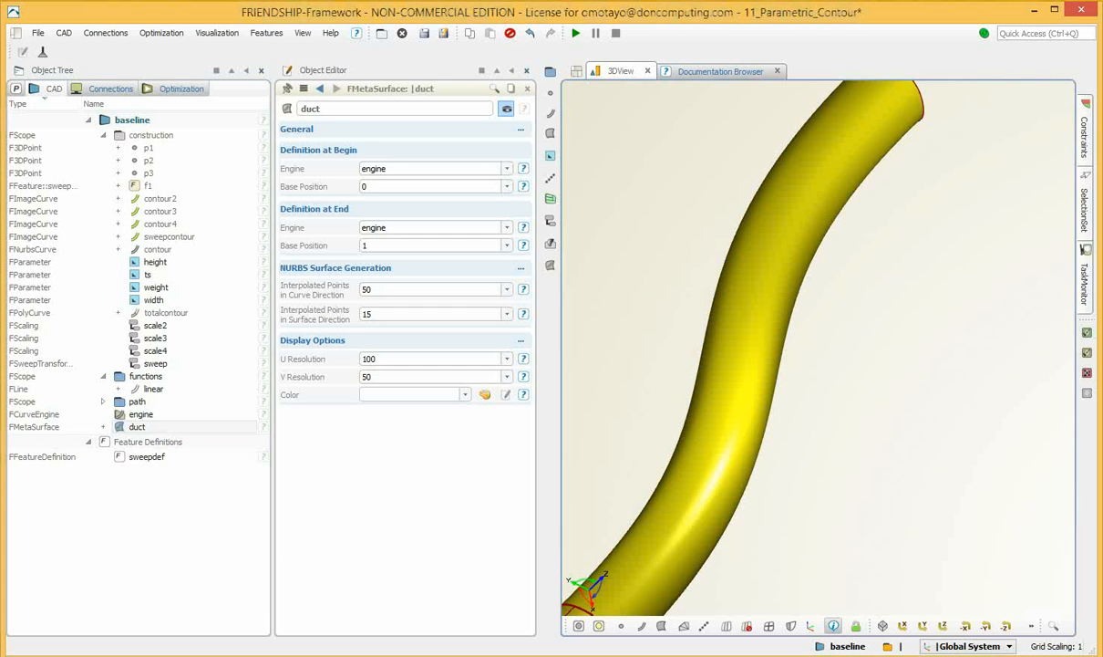
{"action": "left_click", "coordinate": [919, 433]}
{"action": "scroll", "coordinate": [918, 434], "scroll_direction": "down", "scroll_amount": 5}
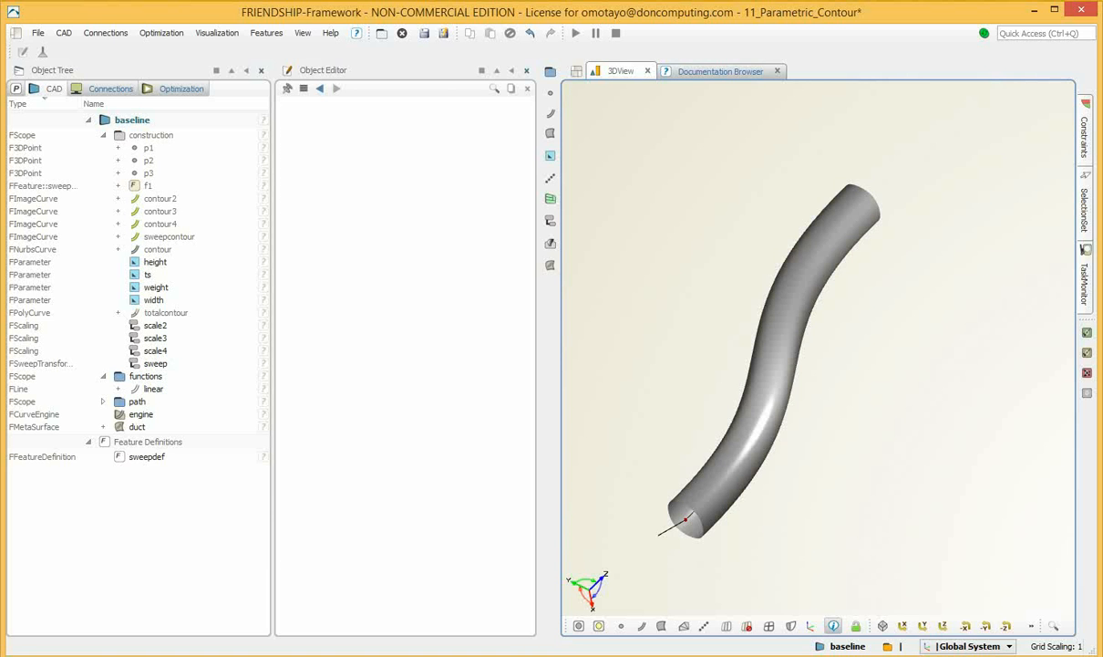
- Create an F-Spline curve and name it weight
{"action": "left_click", "coordinate": [63, 33]}
{"action": "mouse_move", "coordinate": [87, 101]}
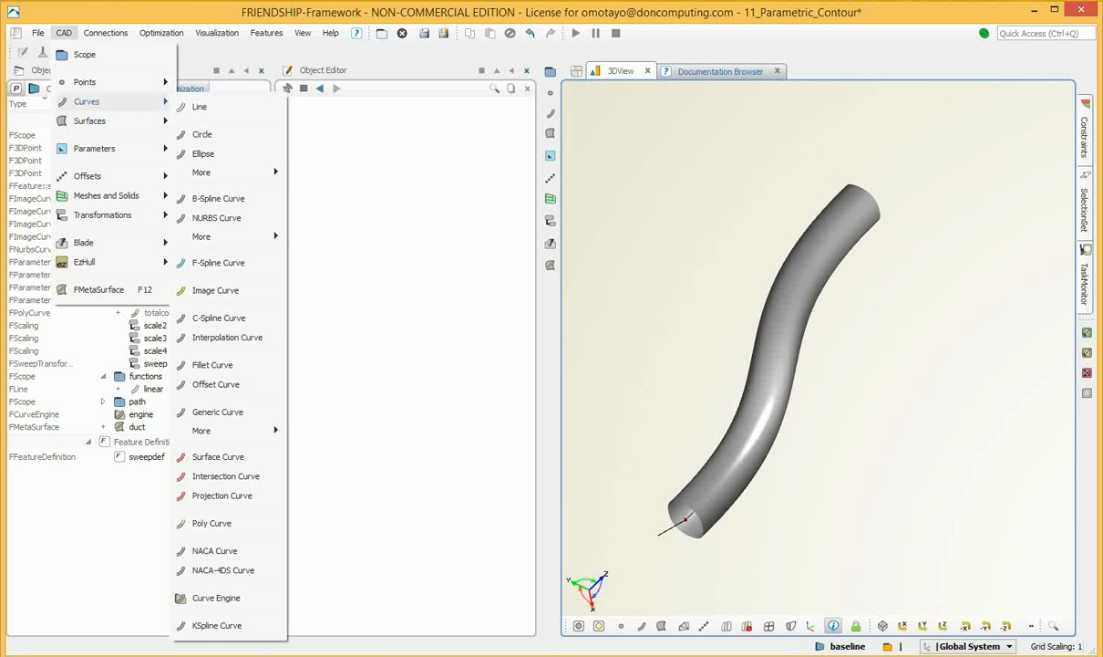
{"action": "mouse_move", "coordinate": [203, 134]}
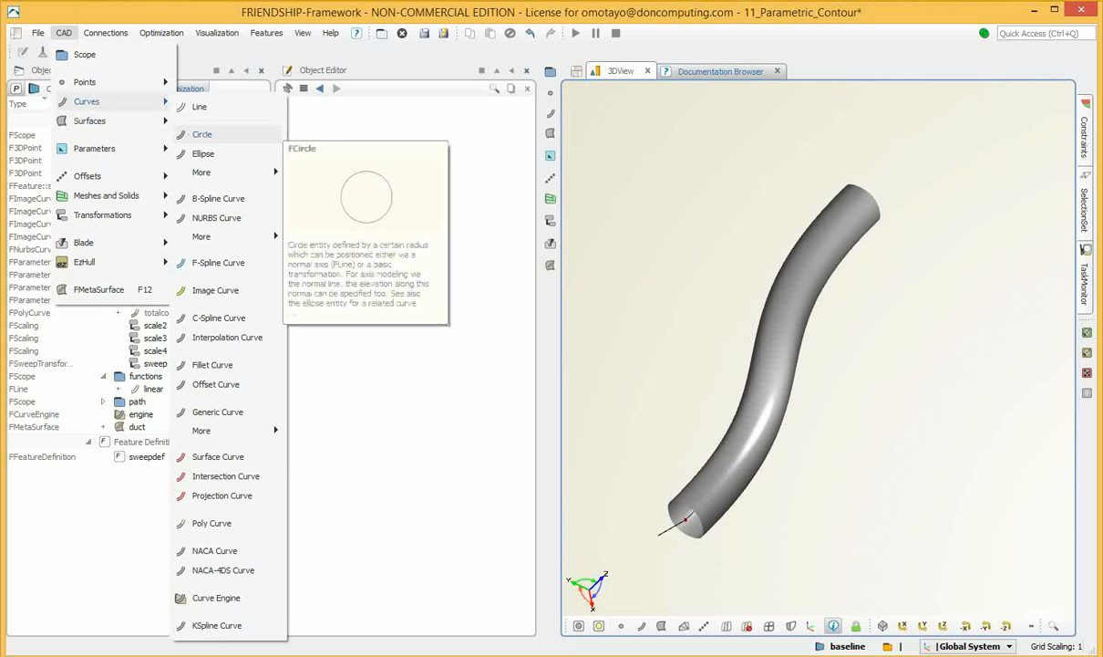
{"action": "mouse_move", "coordinate": [218, 263]}
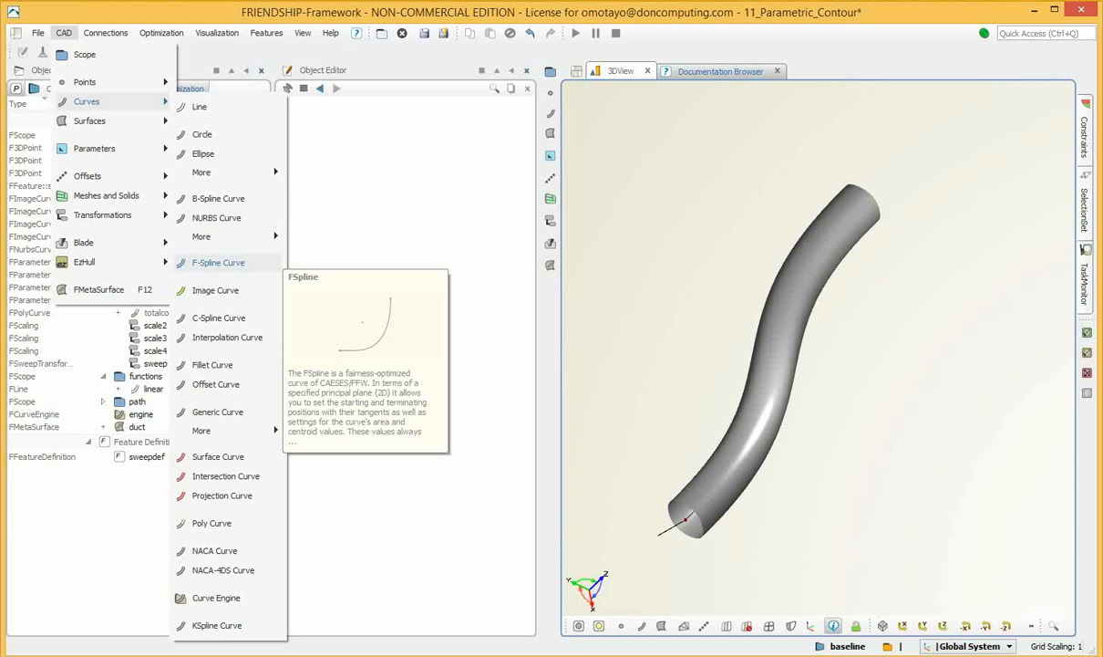
{"action": "left_click", "coordinate": [218, 262]}
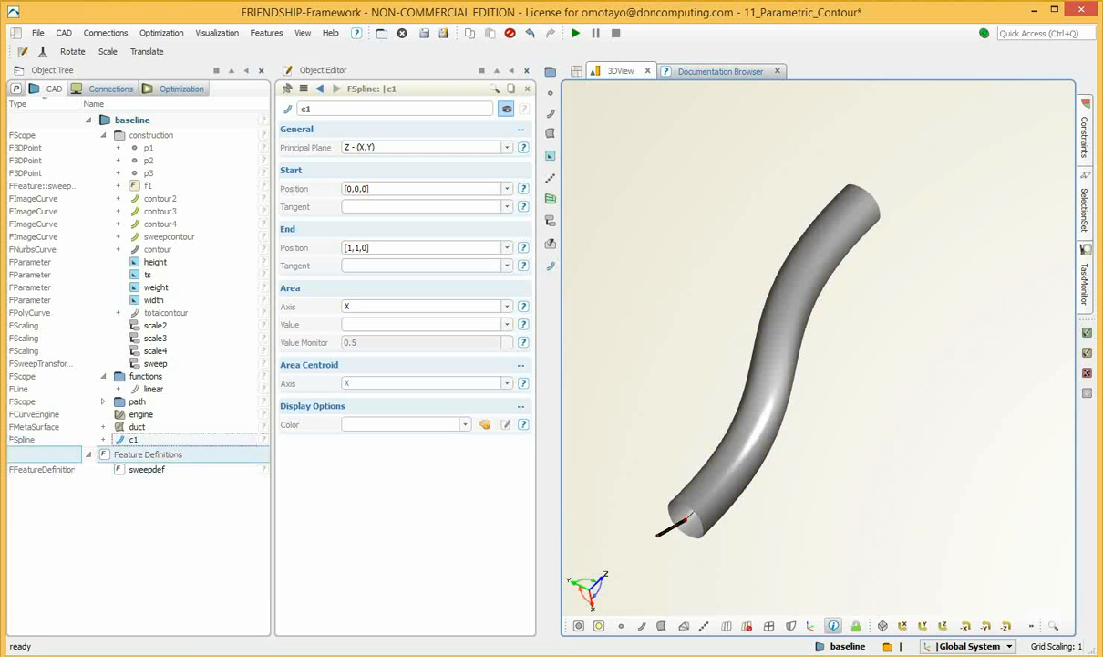
{"action": "left_click", "coordinate": [134, 440]}
{"action": "double_click", "coordinate": [306, 108]}
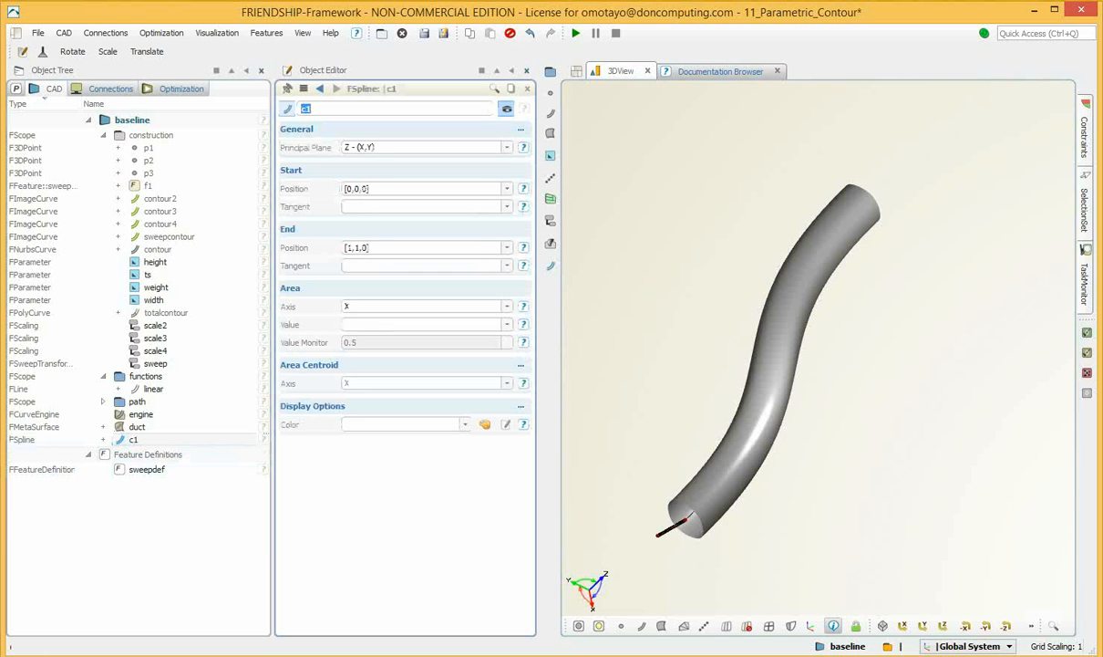
{"action": "type", "text": "weight;"}
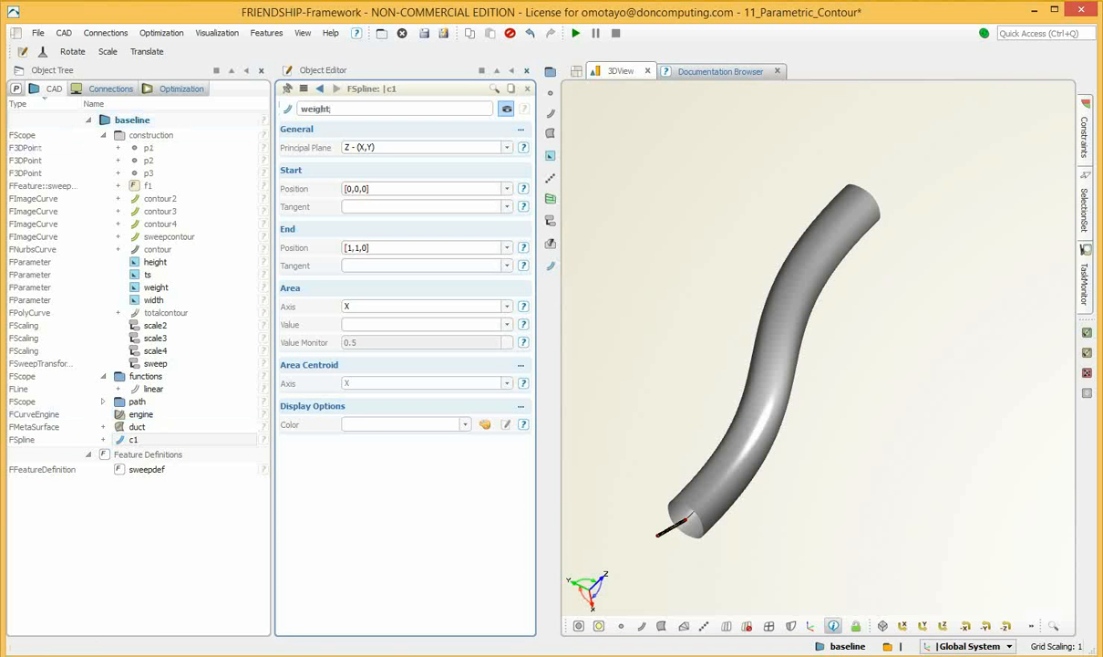
{"action": "key", "text": "Return"}
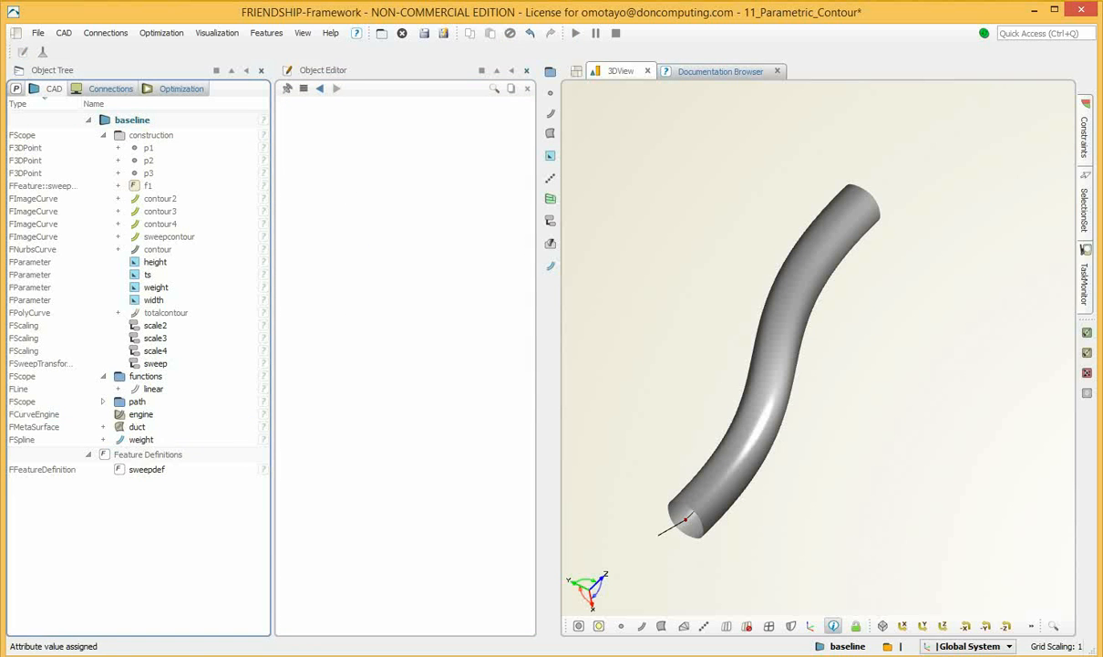
- Set the weight curve's start position to [0, 1/sqrt(2), 0] and its start tangent to 0
{"action": "left_click", "coordinate": [10, 439]}
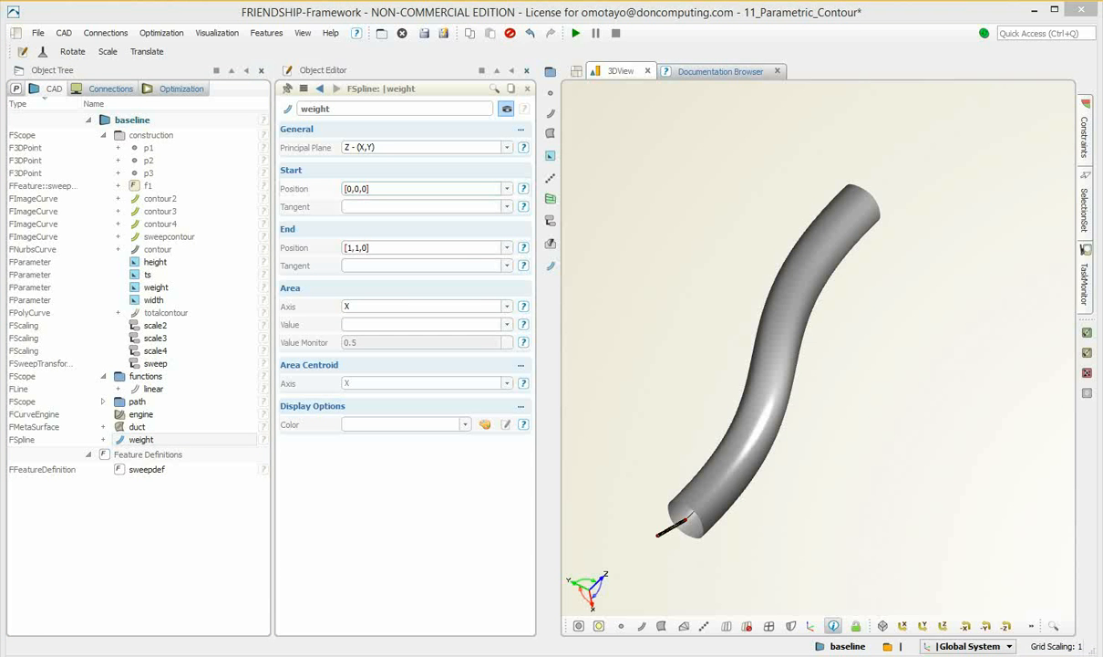
{"action": "left_click", "coordinate": [357, 187]}
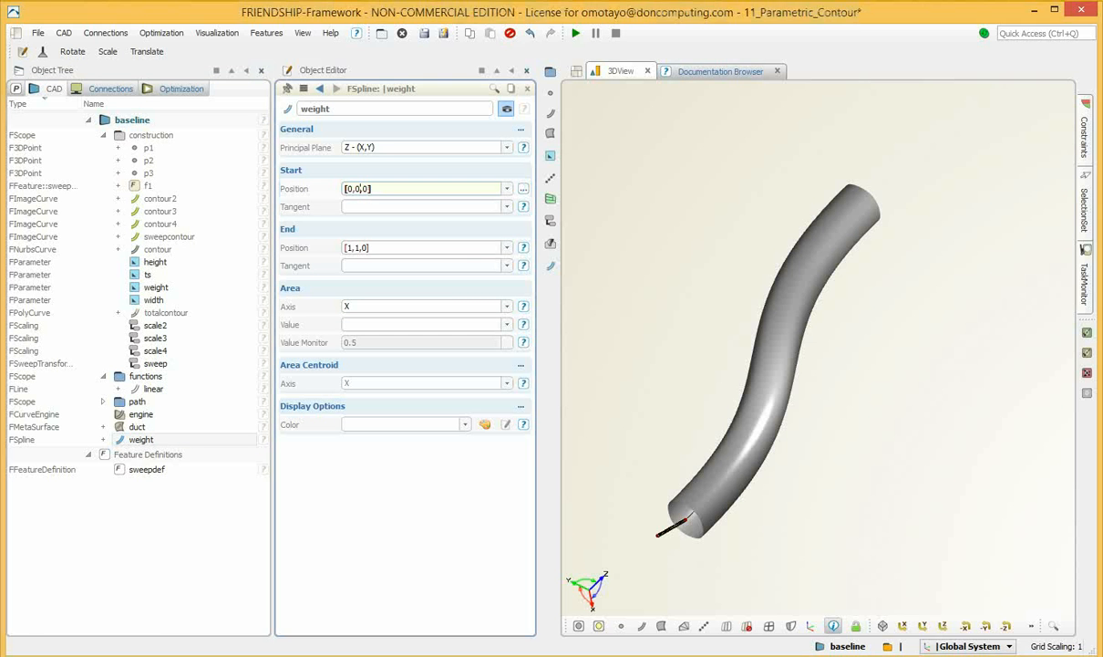
{"action": "key", "text": "BackSpace"}
{"action": "type", "text": "1/sqrt(2)"}
{"action": "key", "text": "Return"}
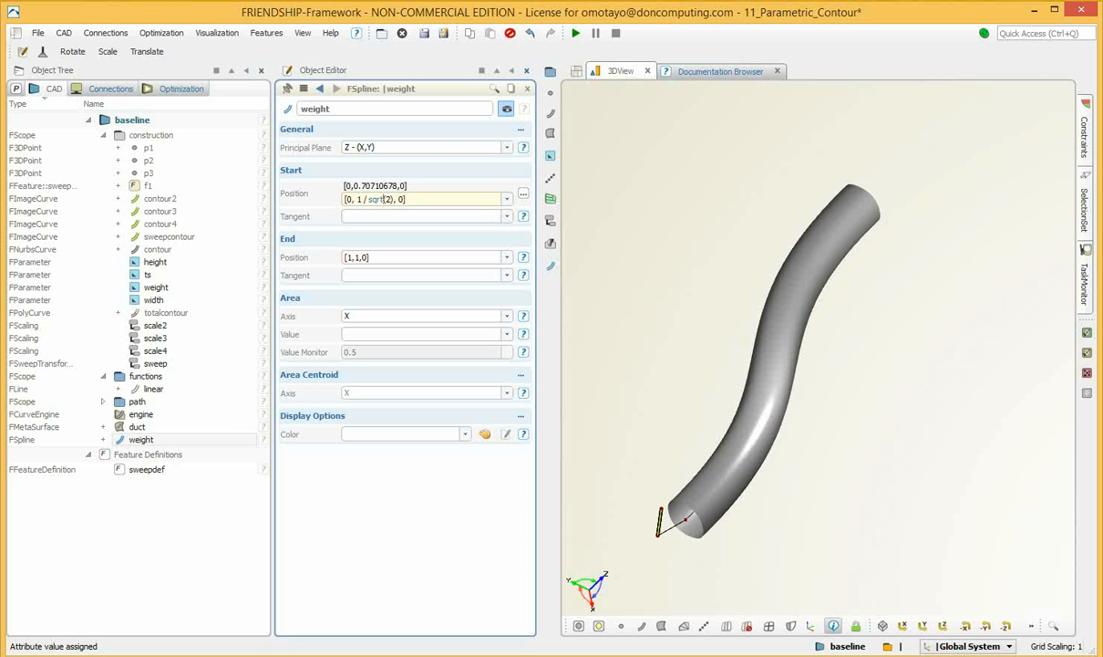
{"action": "key", "text": "Tab"}
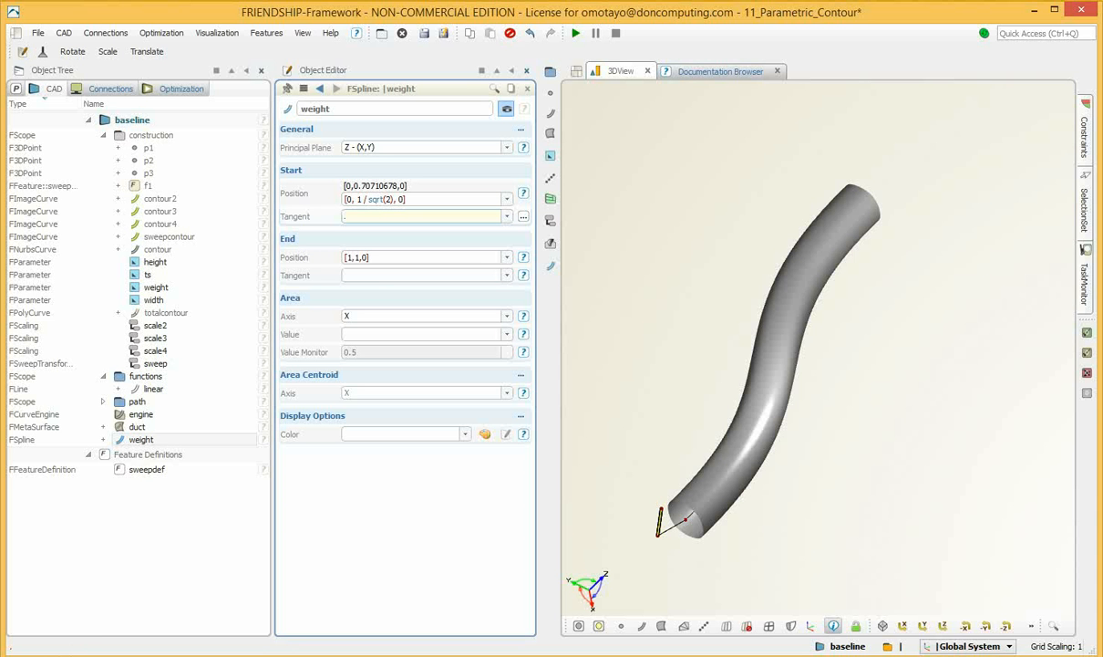
{"action": "type", "text": "0"}
{"action": "key", "text": "Return"}
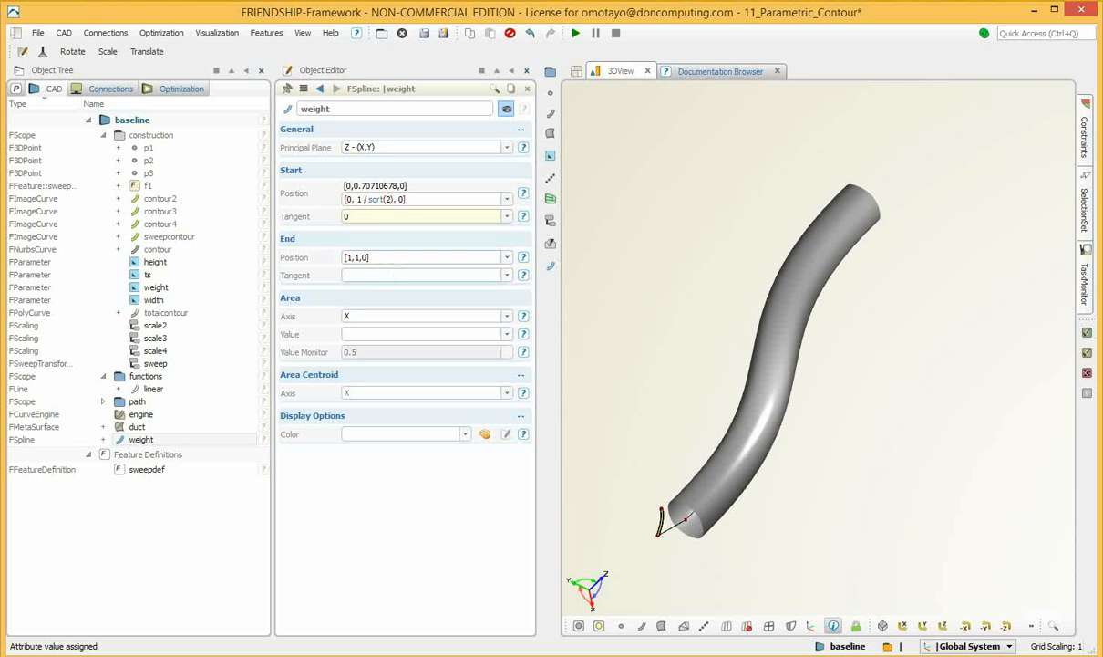
- Set the weight curve's end position to [1, 5, 0]
{"action": "left_click", "coordinate": [378, 258]}
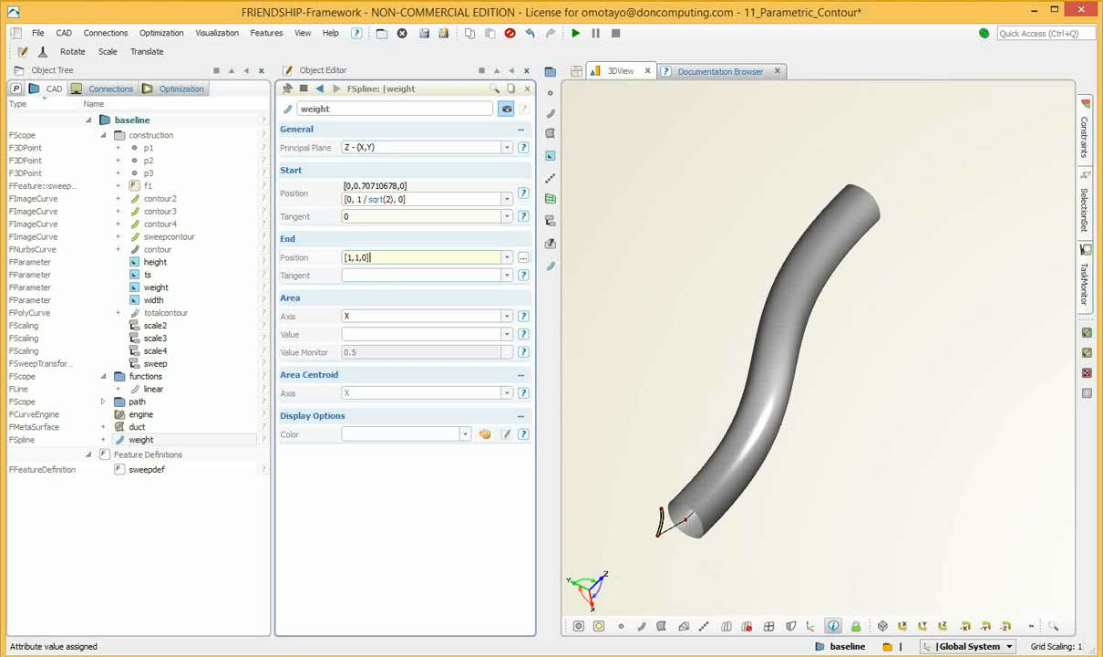
{"action": "double_click", "coordinate": [359, 257]}
{"action": "type", "text": ".5"}
{"action": "key", "text": "Return"}
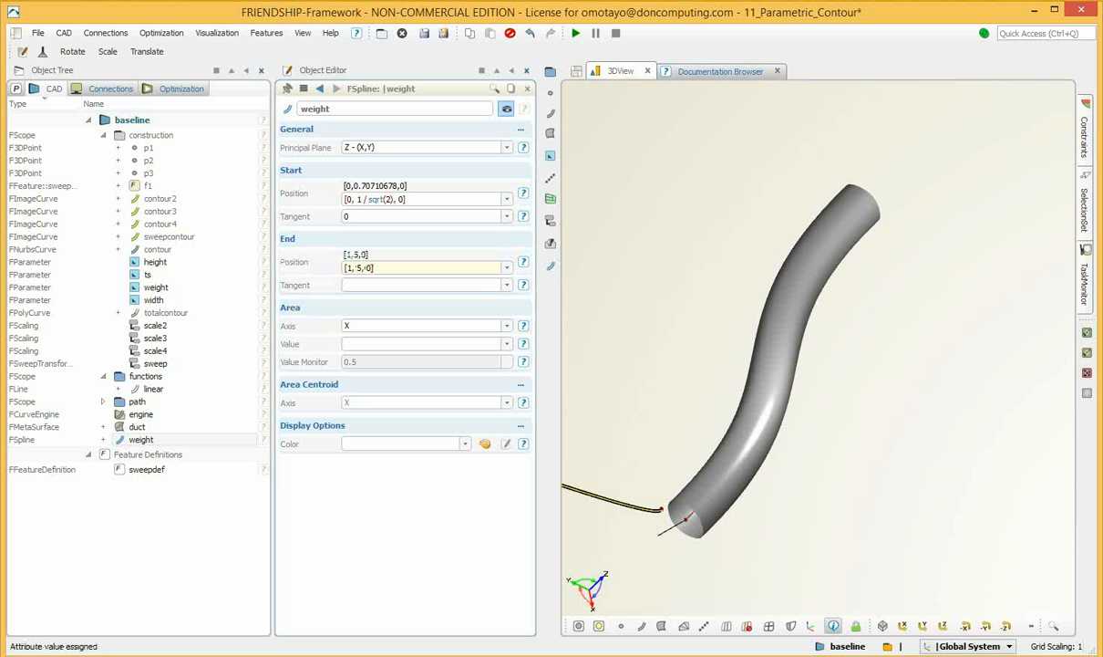
{"action": "left_click", "coordinate": [898, 364]}
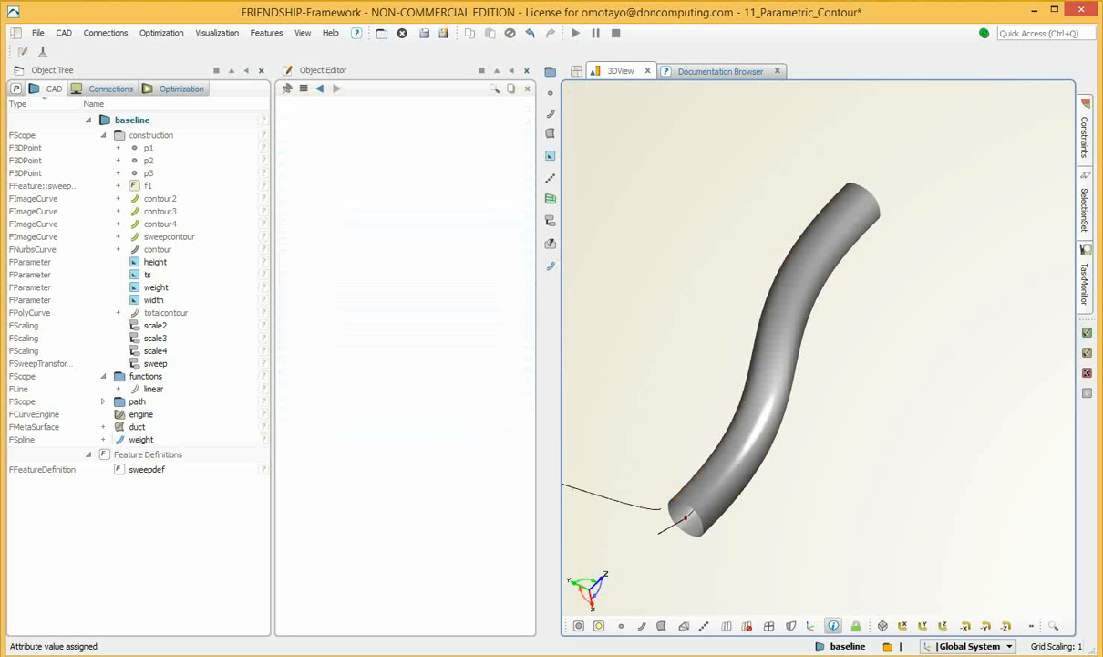
{"action": "right_click_drag", "start_coordinate": [898, 365], "coordinate": [1017, 374]}
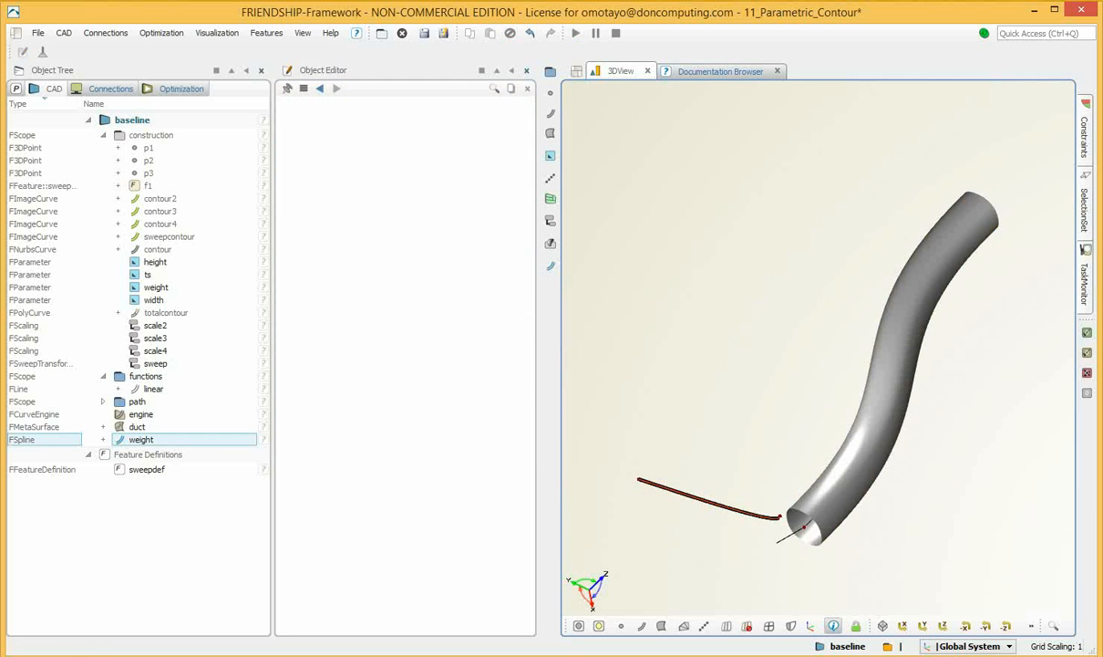
- Set the weight curve's end tangent to 0 and put the curve in the functions scope
{"action": "left_click", "coordinate": [141, 438]}
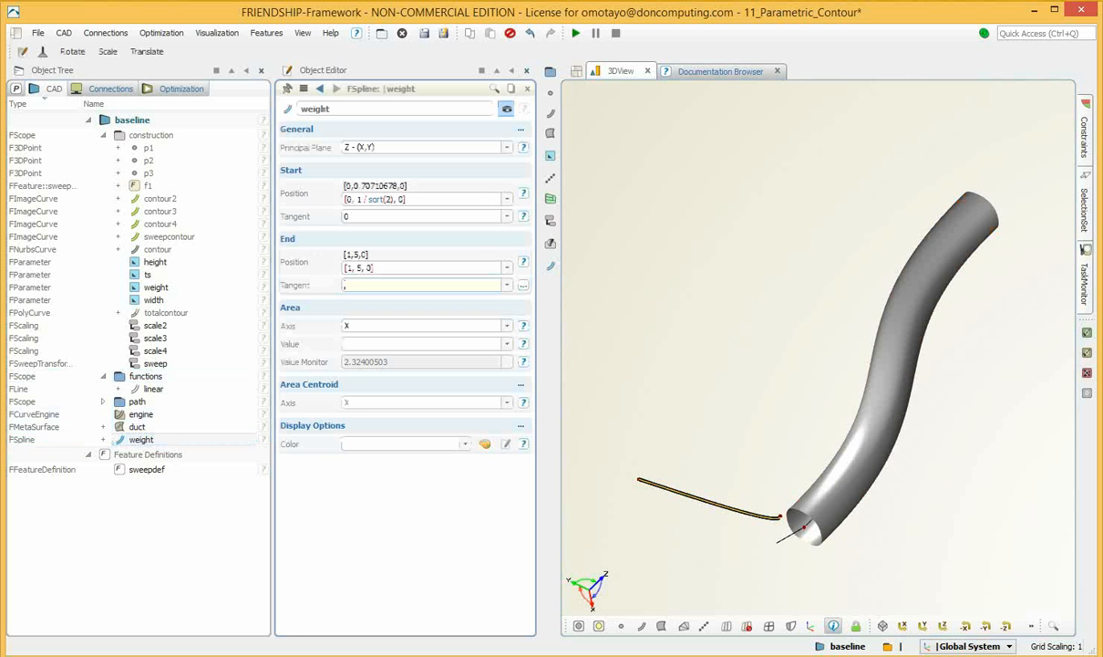
{"action": "type", "text": "0"}
{"action": "key", "text": "Return"}
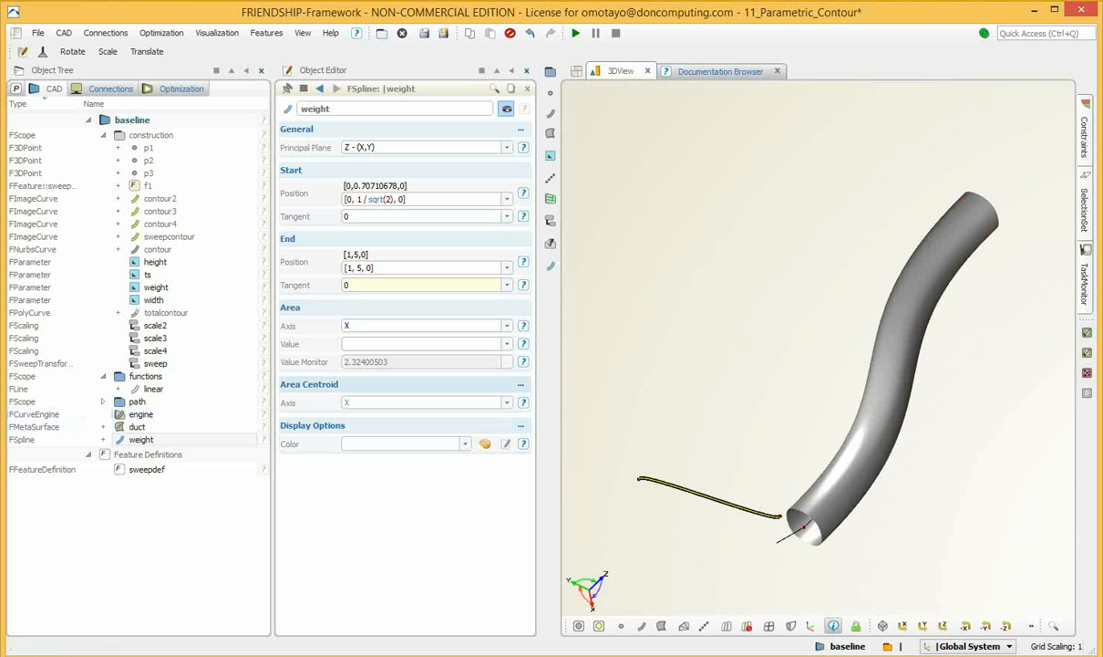
{"action": "left_click", "coordinate": [141, 439]}
{"action": "left_click_drag", "start_coordinate": [142, 438], "coordinate": [144, 376]}
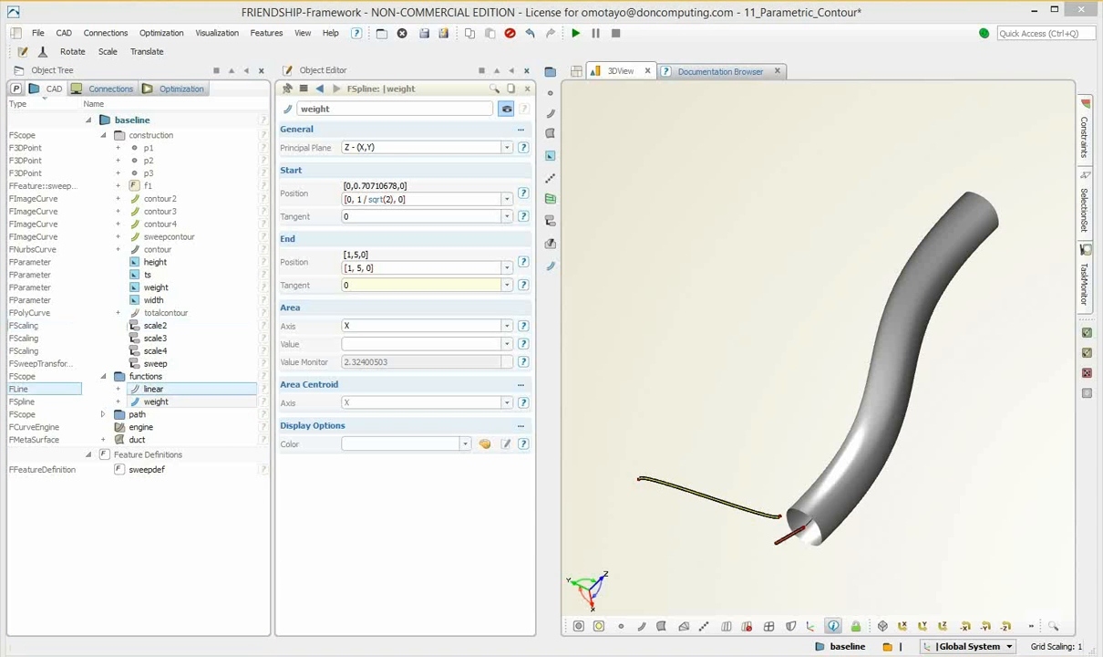
- Assign the weight curve from the functions scope to the curve engine's Weight
{"action": "left_click", "coordinate": [142, 427]}
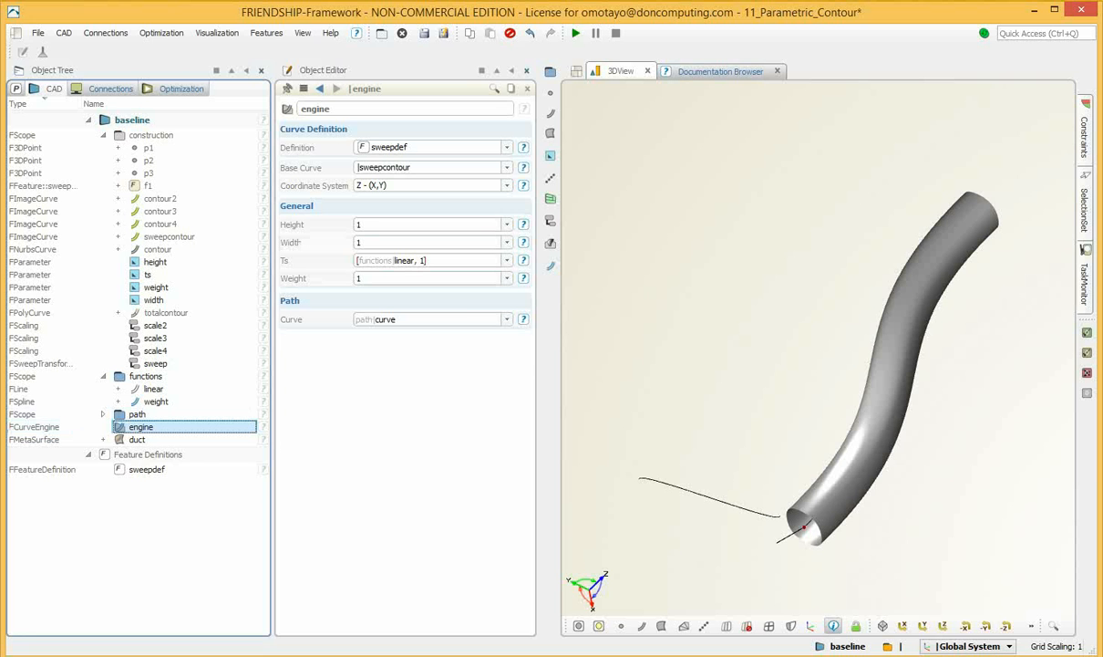
{"action": "left_click", "coordinate": [507, 278]}
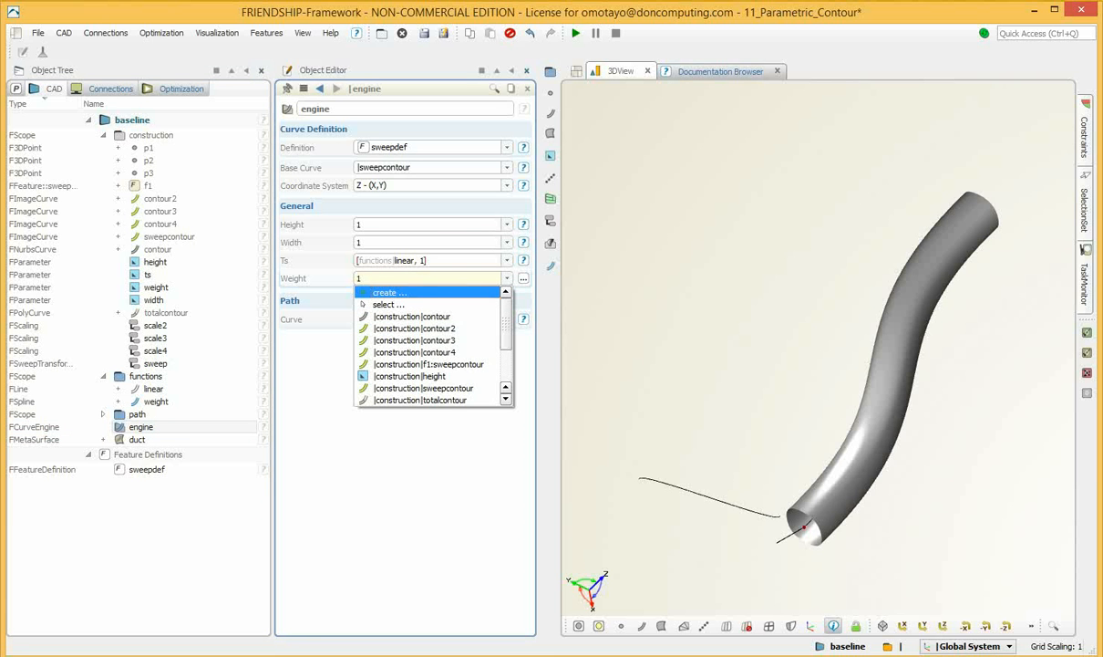
{"action": "scroll", "coordinate": [429, 351], "scroll_direction": "down", "scroll_amount": 2}
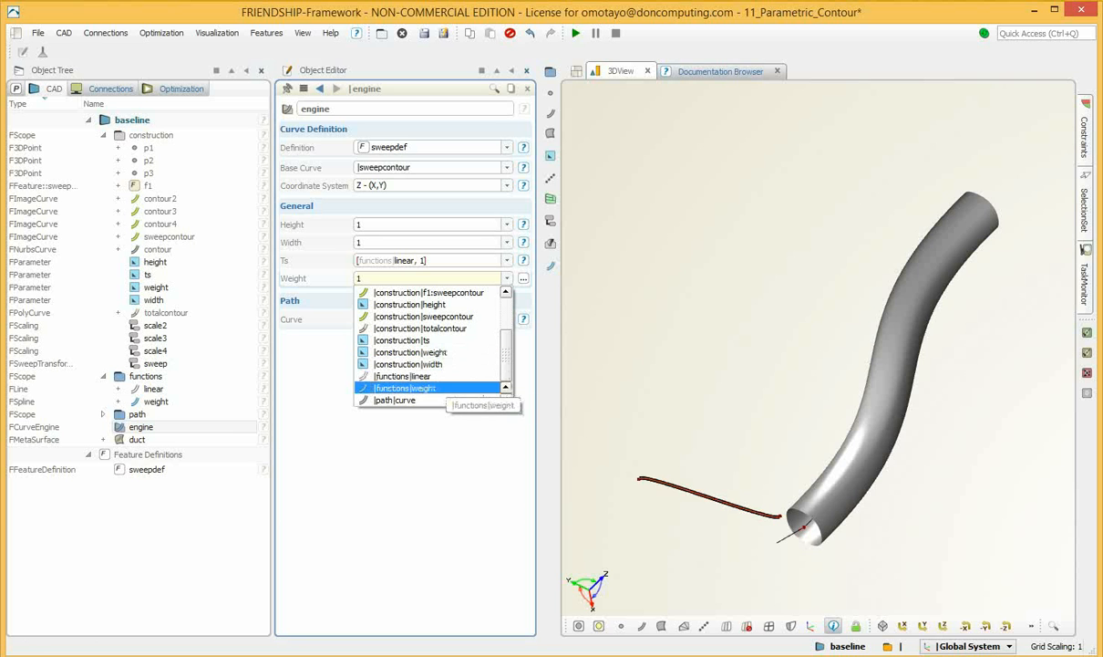
{"action": "left_click", "coordinate": [406, 388]}
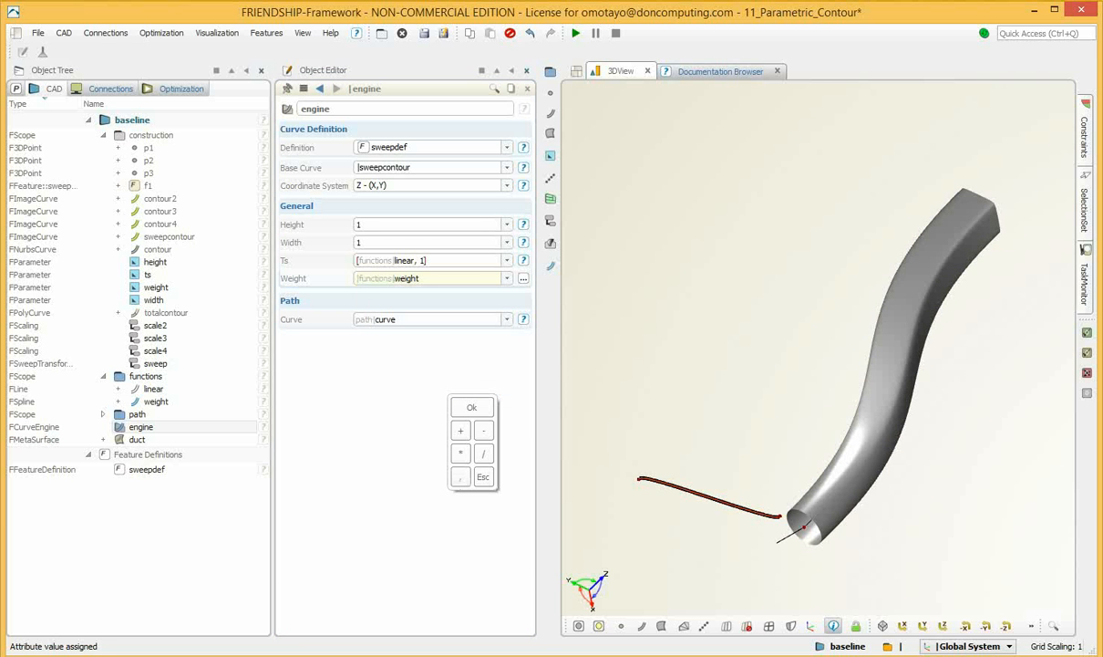
{"action": "key", "text": "Return"}
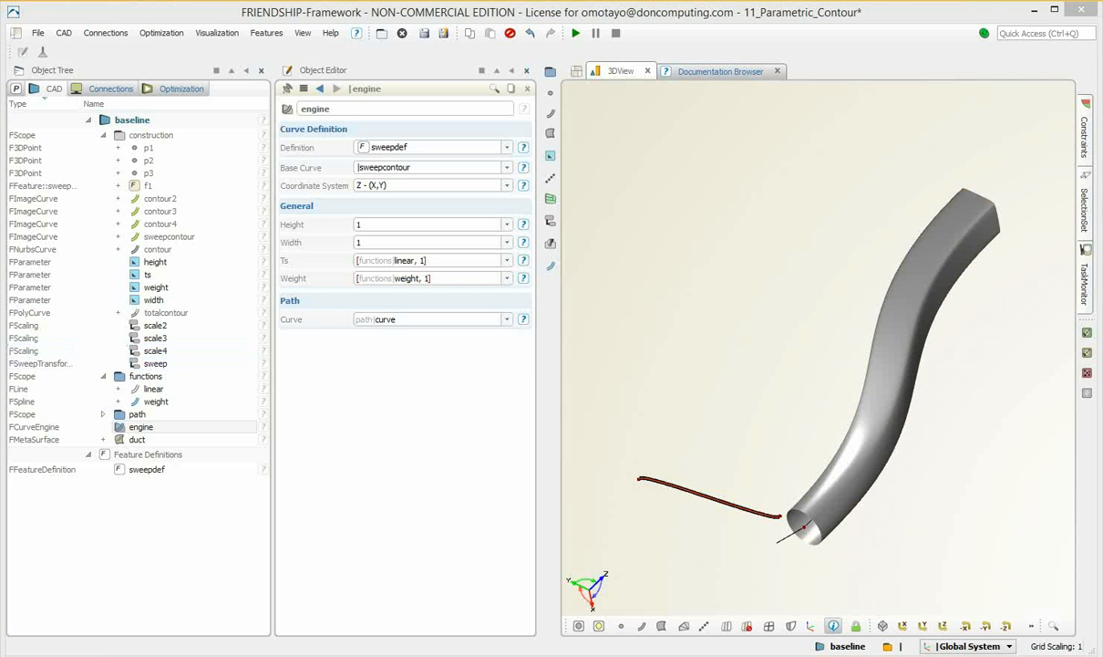
- Create a planar B-spline curve feature with constant value 1 and 4 control vertices on the Z - (X,Y) plane
{"action": "left_click", "coordinate": [146, 543]}
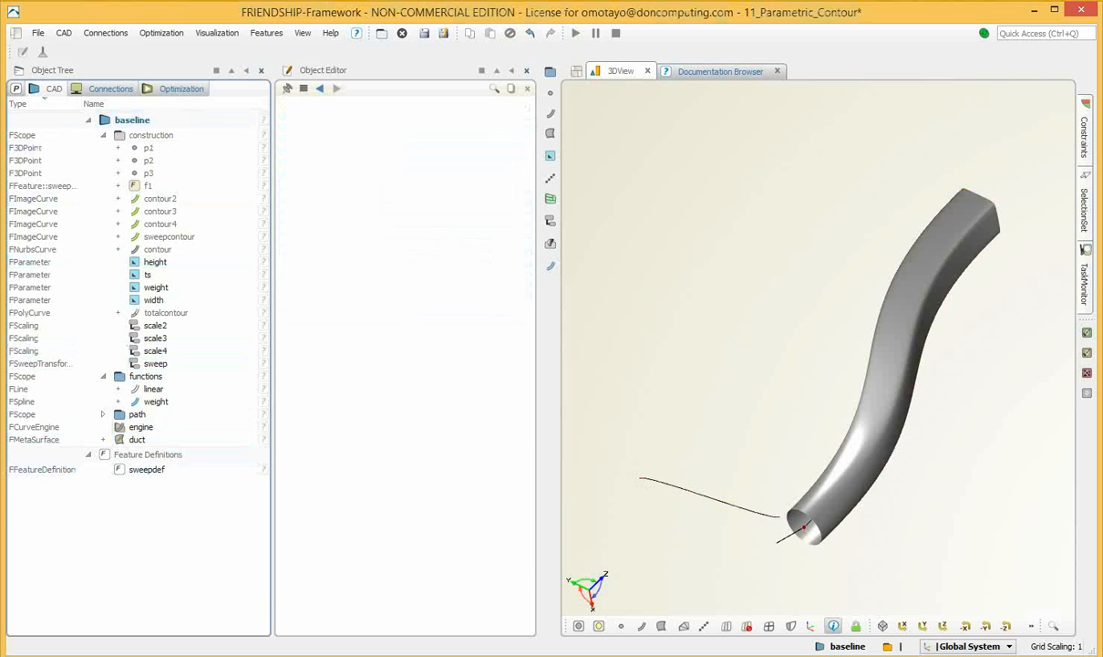
{"action": "left_click", "coordinate": [63, 33]}
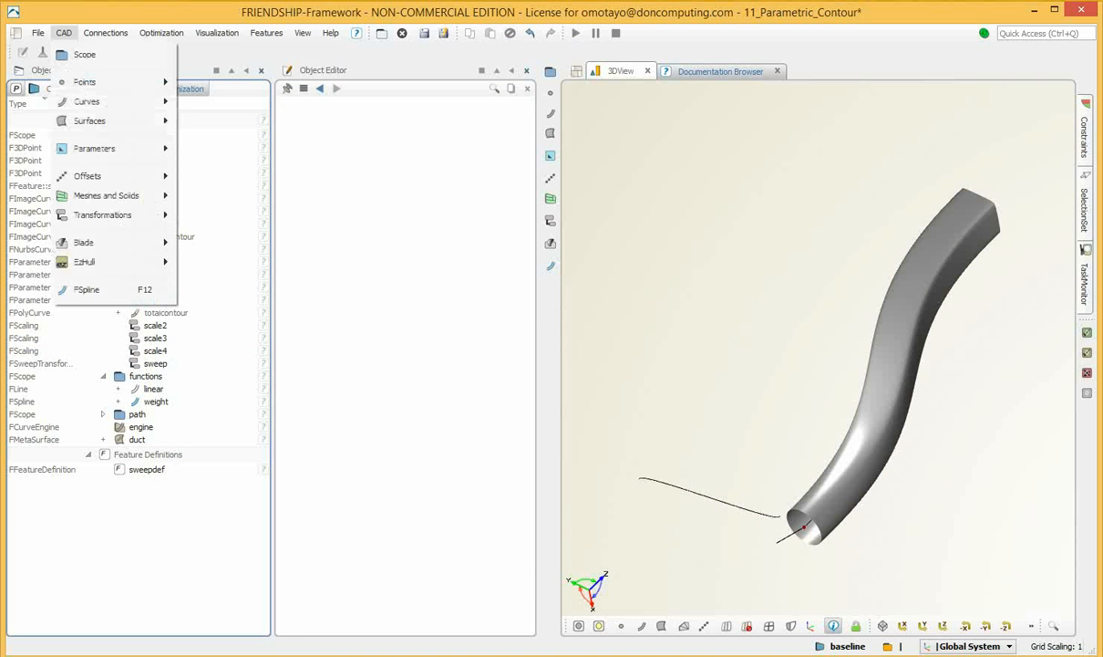
{"action": "mouse_move", "coordinate": [87, 102]}
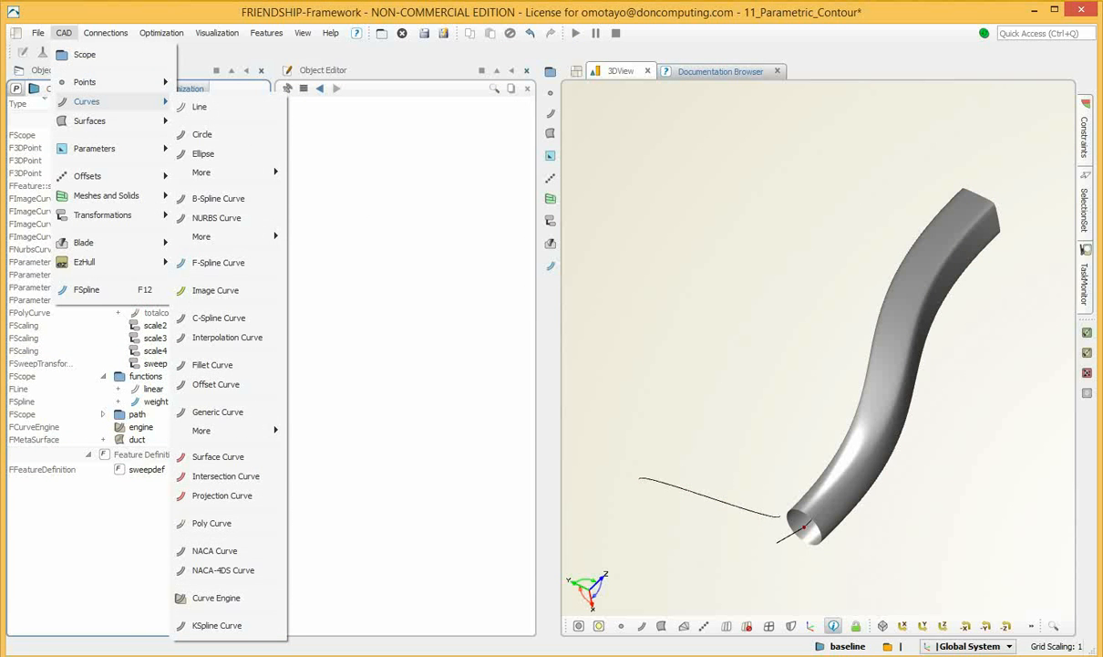
{"action": "mouse_move", "coordinate": [202, 236]}
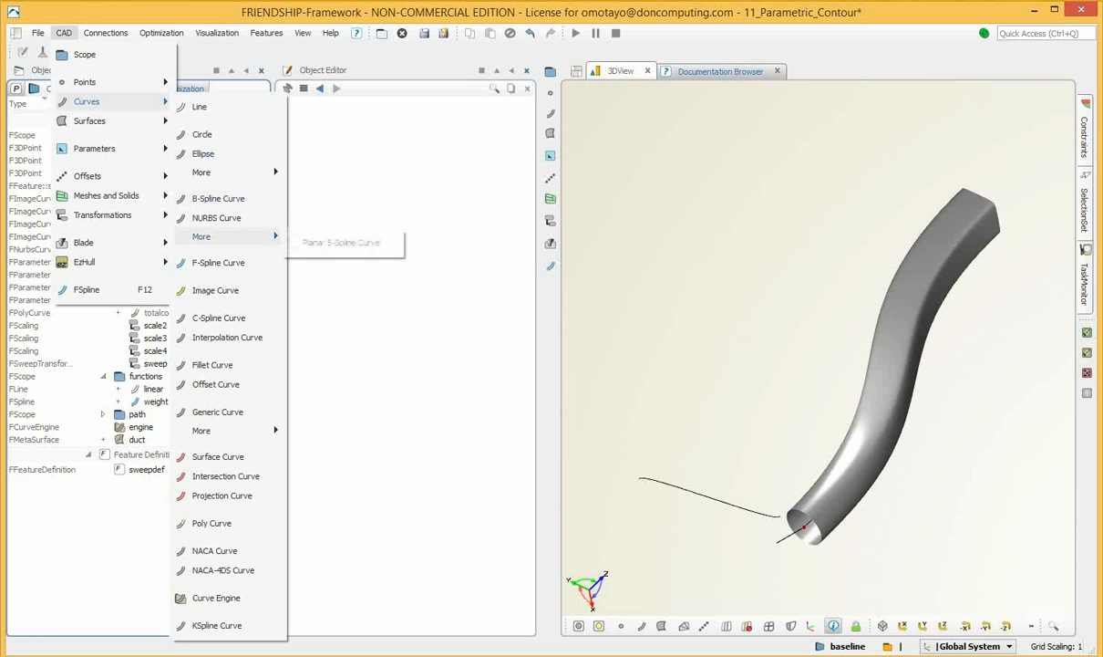
{"action": "left_click", "coordinate": [329, 230]}
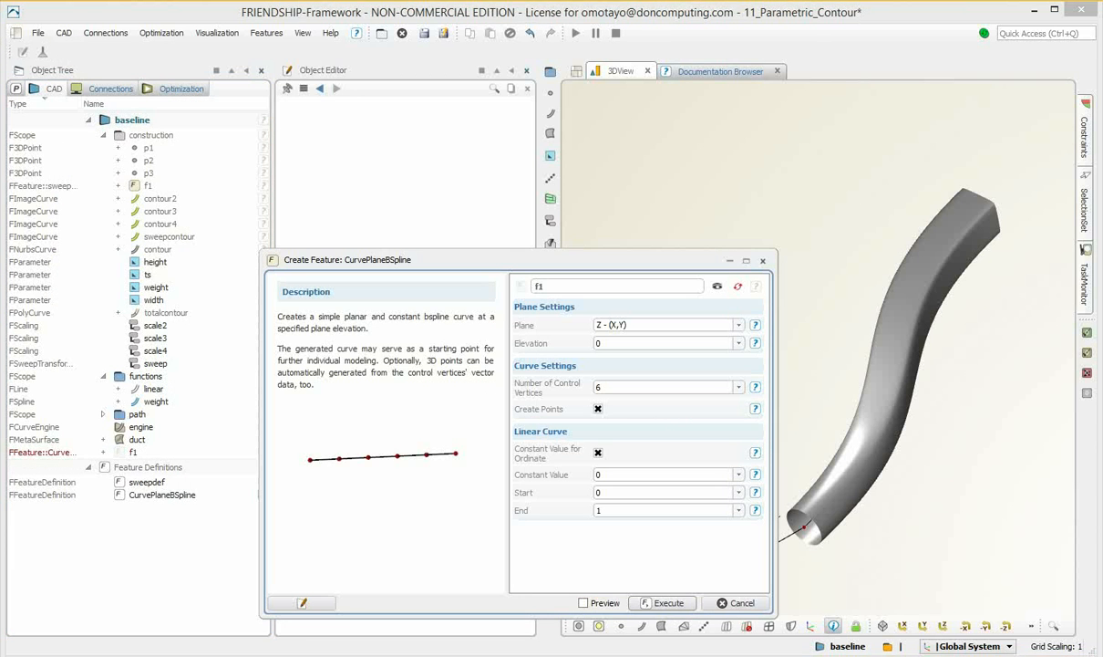
{"action": "left_click", "coordinate": [616, 474]}
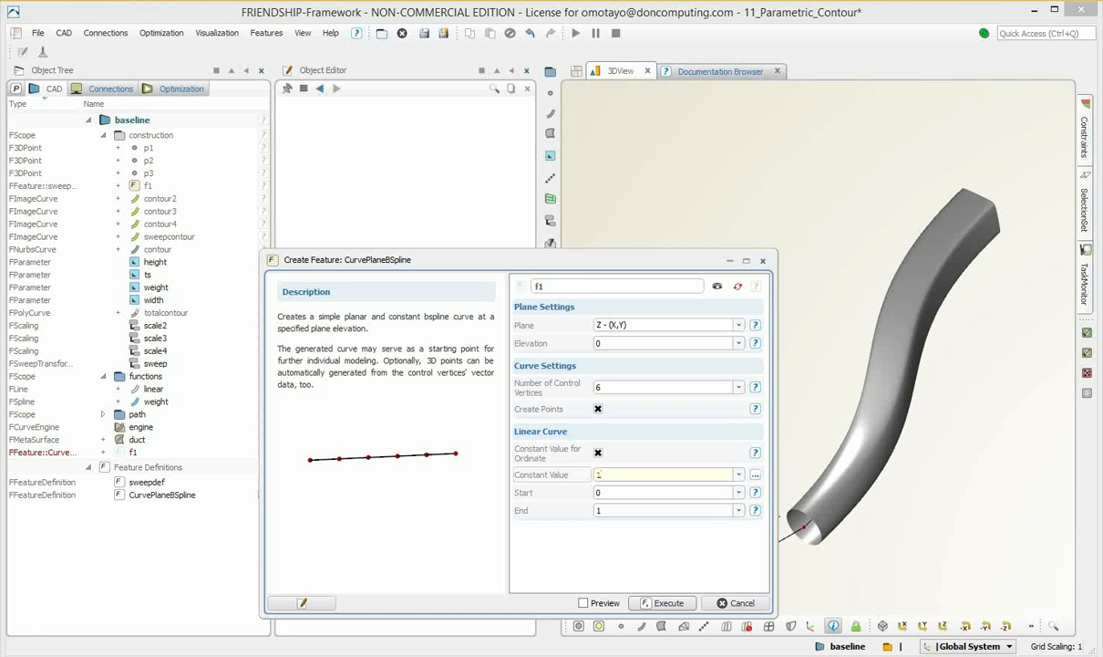
{"action": "left_click", "coordinate": [616, 387]}
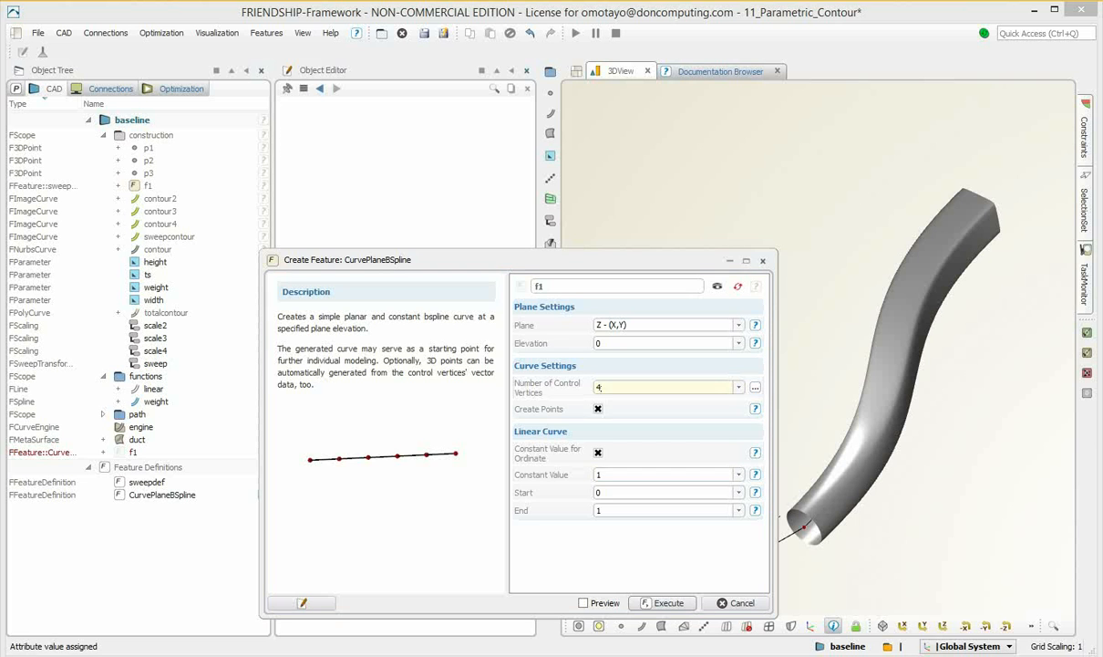
{"action": "key", "text": "Return"}
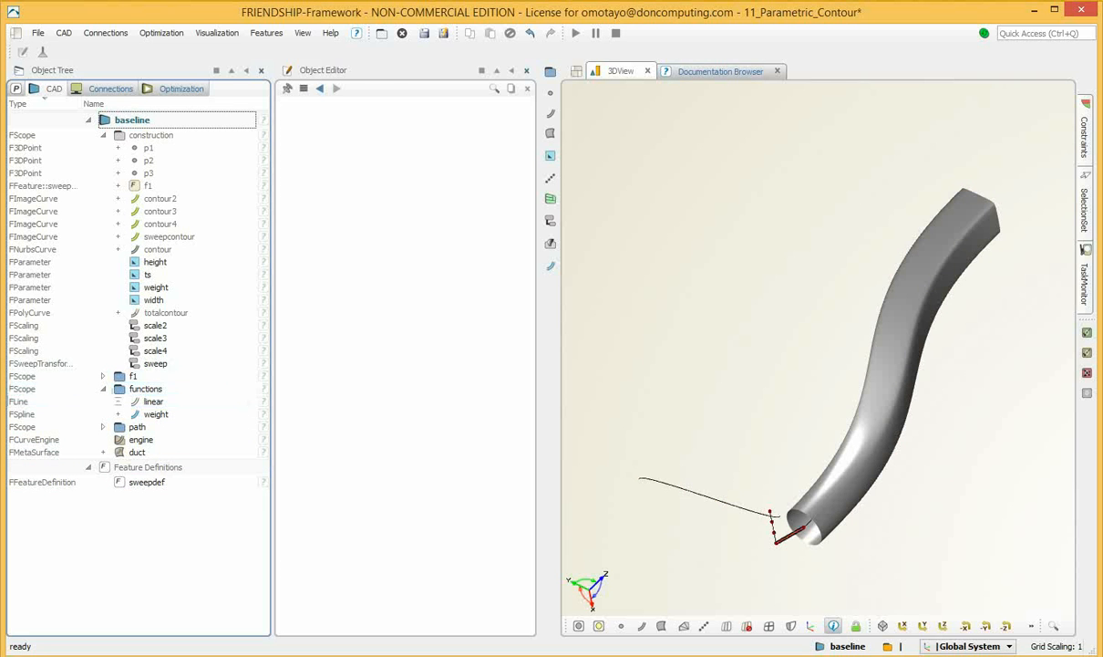
- Rename the new planar B-spline scope to height and move it into the functions scope
{"action": "left_click", "coordinate": [133, 376]}
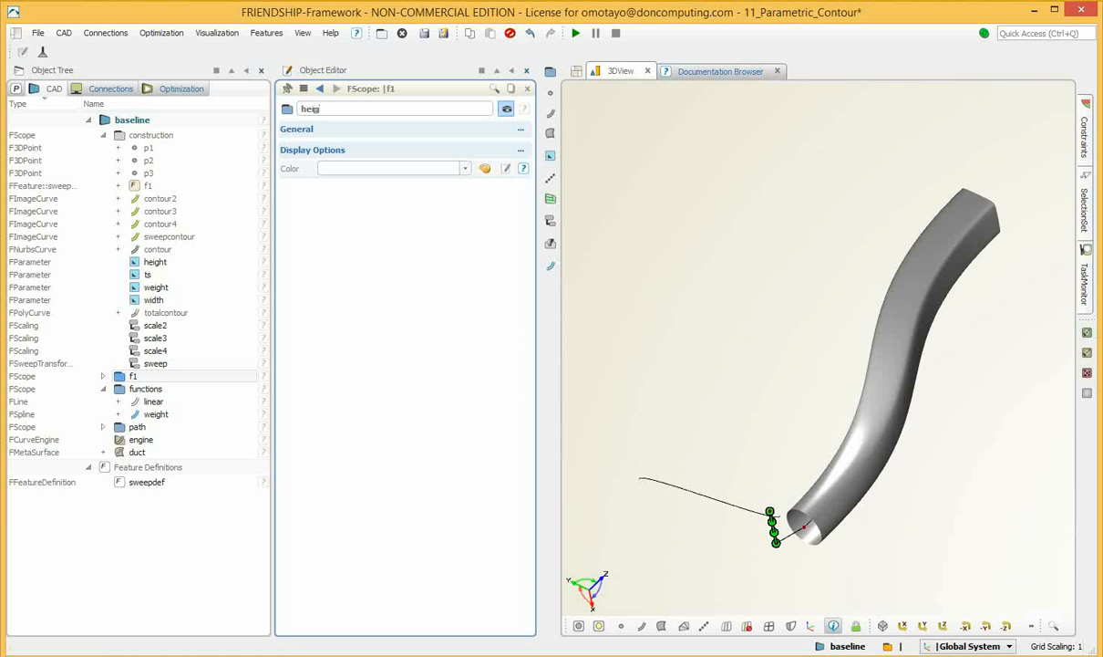
{"action": "type", "text": "height;"}
{"action": "key", "text": "Return"}
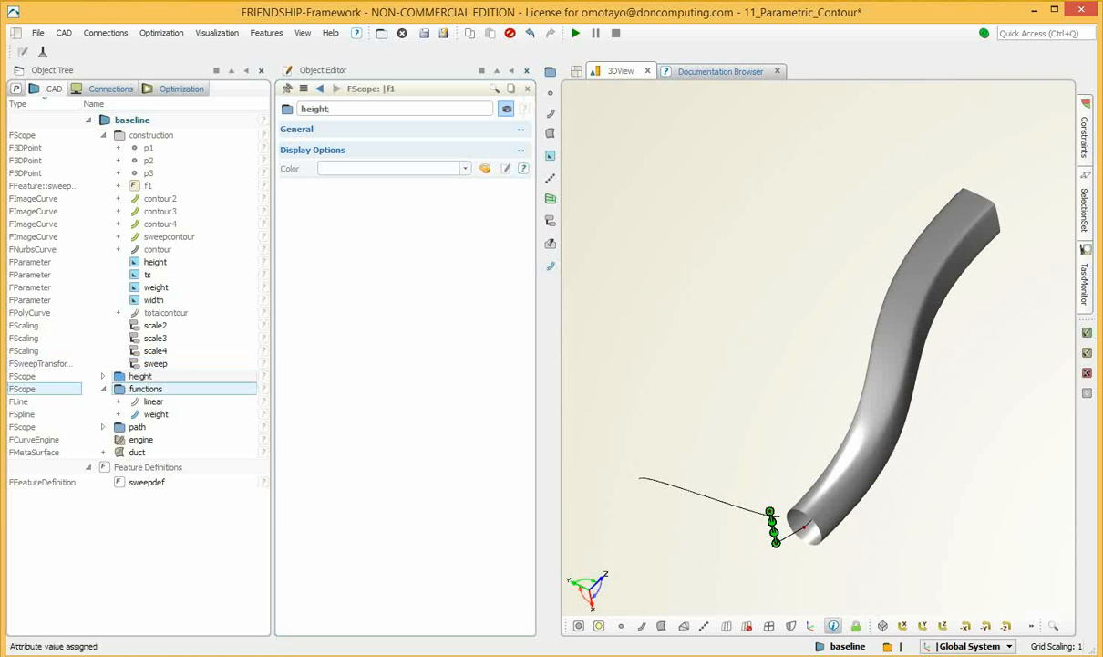
{"action": "left_click_drag", "start_coordinate": [140, 375], "coordinate": [146, 389]}
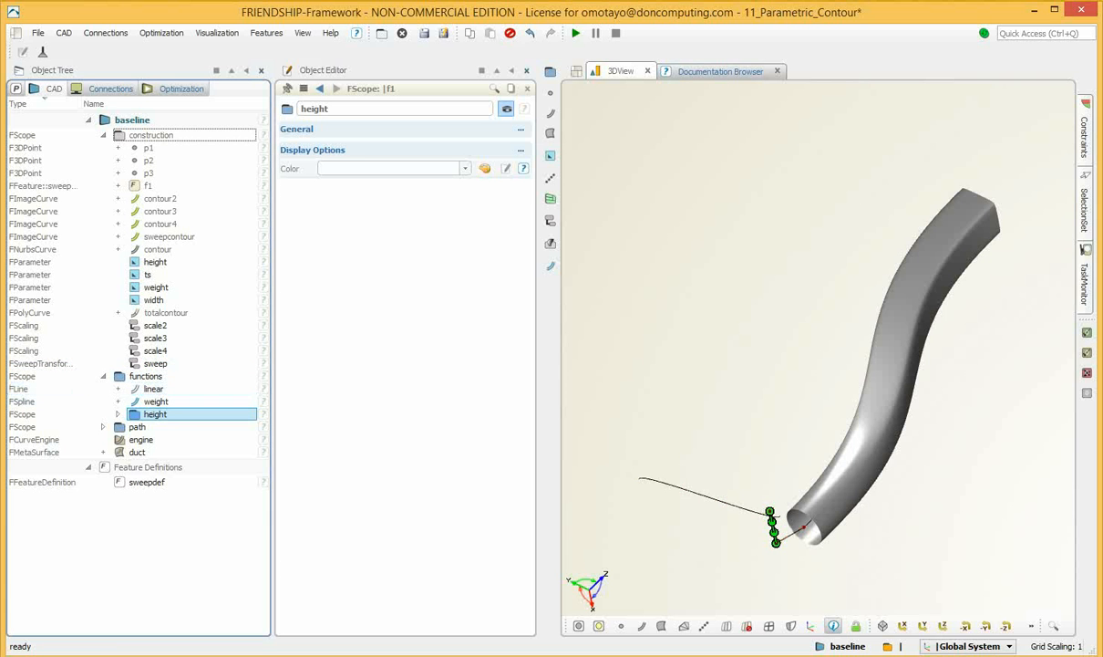
- Assign the height scope's curve to the curve engine's Height
{"action": "left_click", "coordinate": [141, 439]}
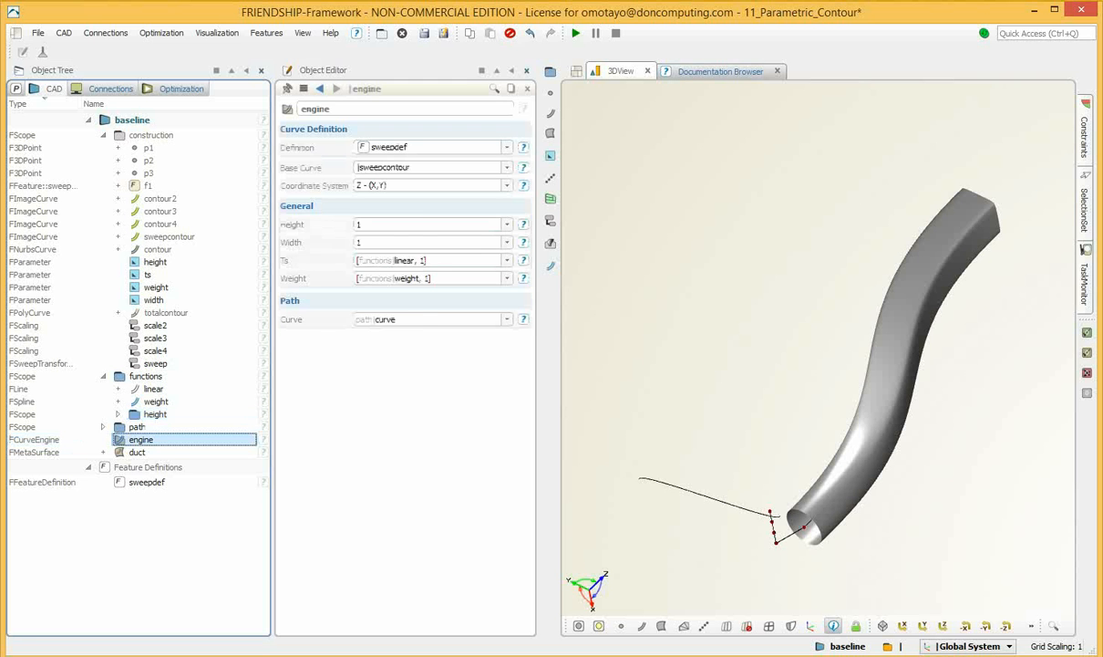
{"action": "left_click", "coordinate": [507, 224]}
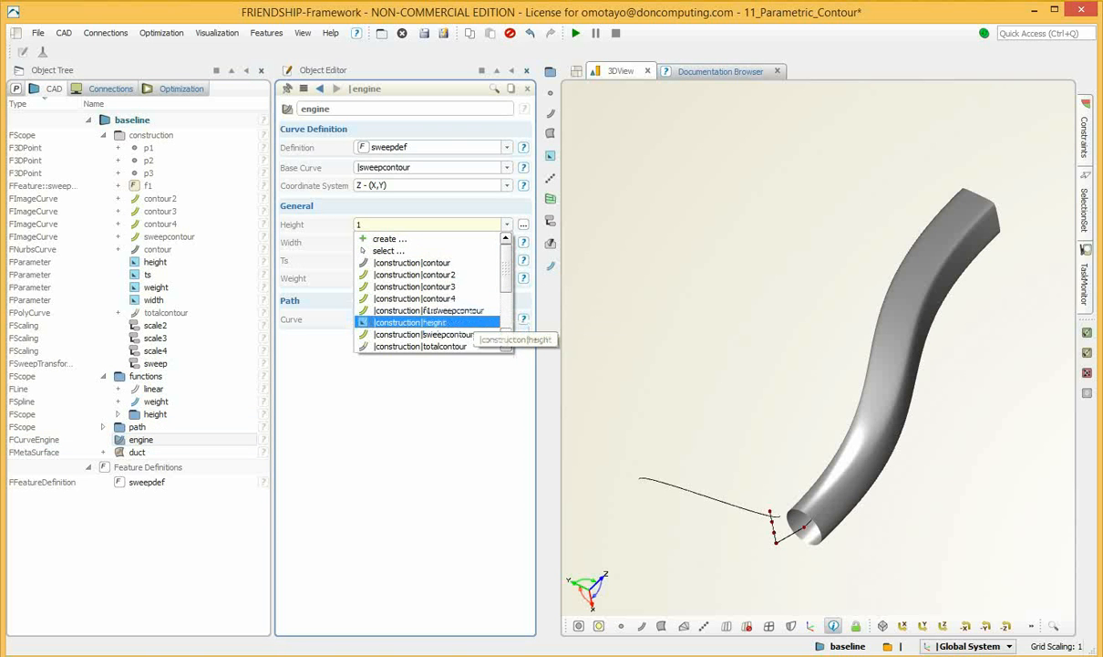
{"action": "scroll", "coordinate": [438, 315], "scroll_direction": "down", "scroll_amount": 3}
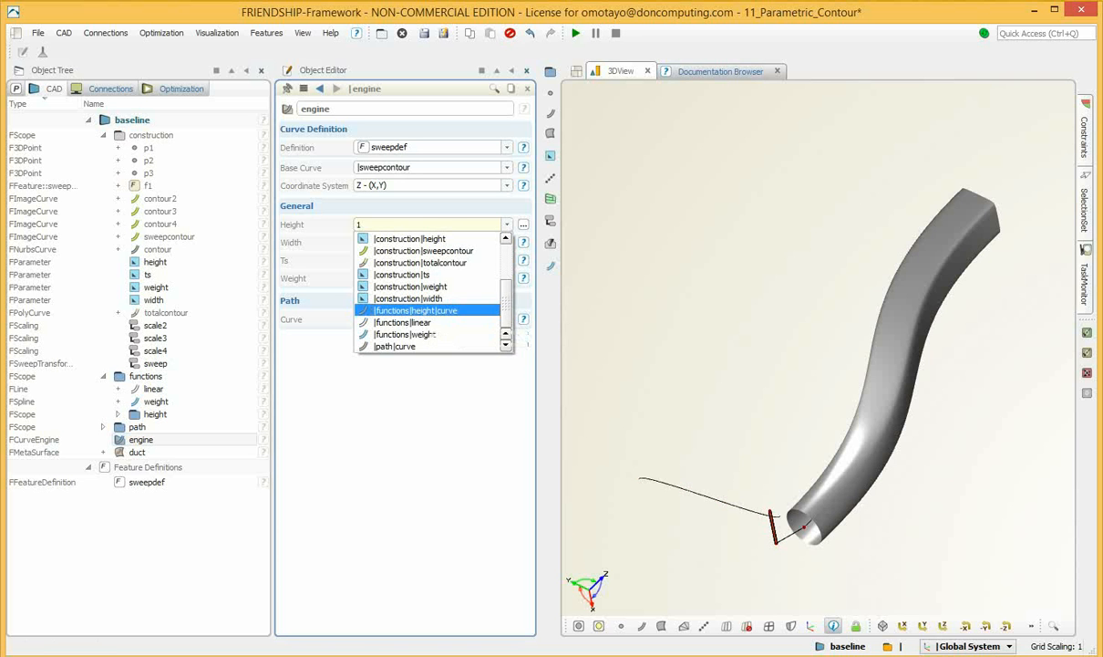
{"action": "left_click", "coordinate": [416, 310]}
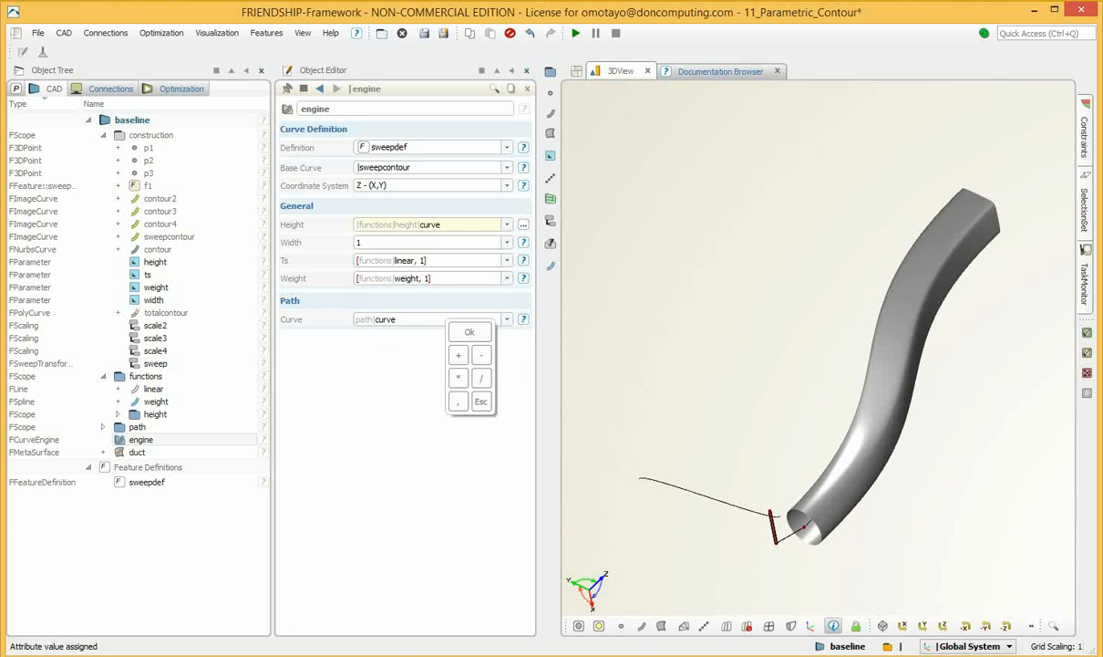
{"action": "left_click", "coordinate": [469, 332]}
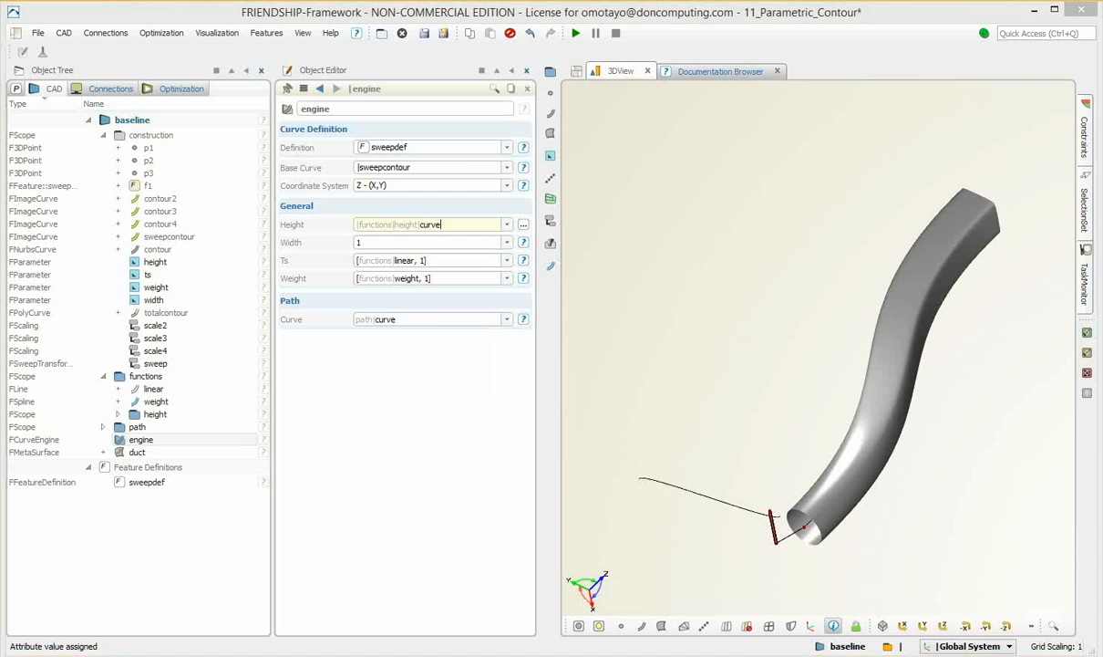
- Copy the height scope and paste the duplicate into the baseline design
{"action": "left_click", "coordinate": [155, 414]}
{"action": "right_click", "coordinate": [219, 414]}
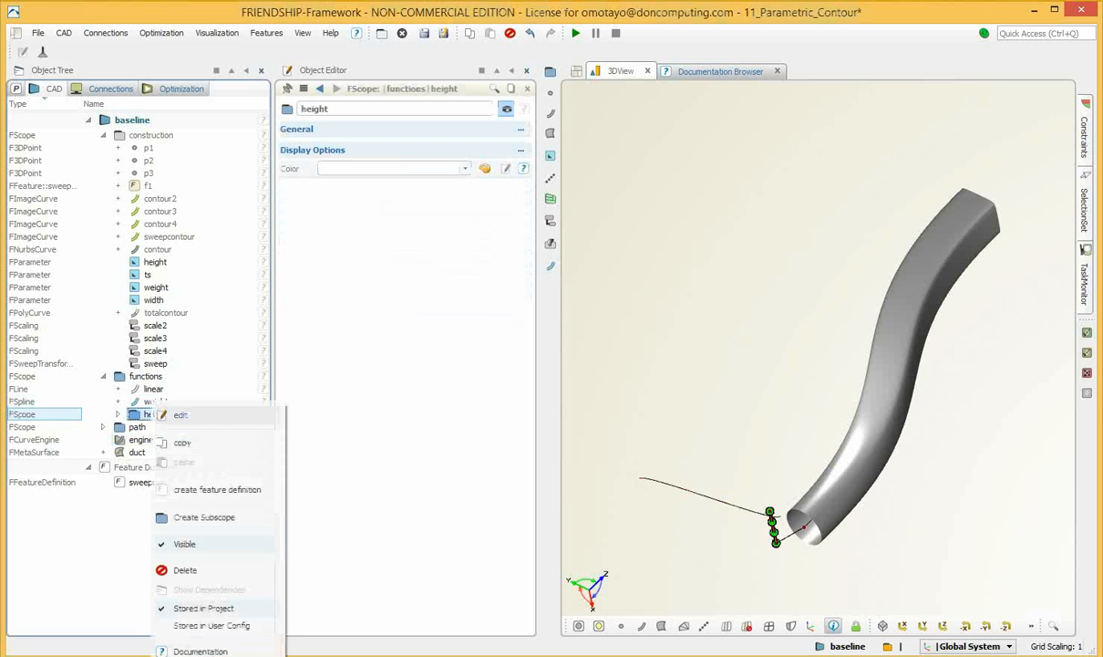
{"action": "left_click", "coordinate": [246, 443]}
{"action": "right_click", "coordinate": [133, 119]}
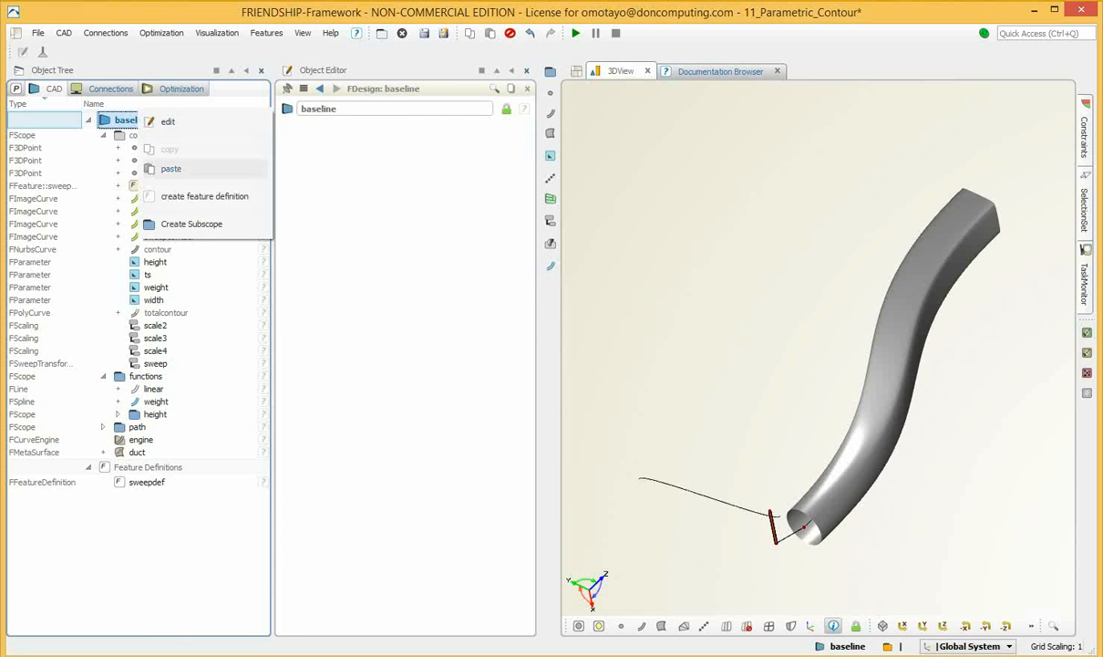
{"action": "left_click", "coordinate": [159, 165]}
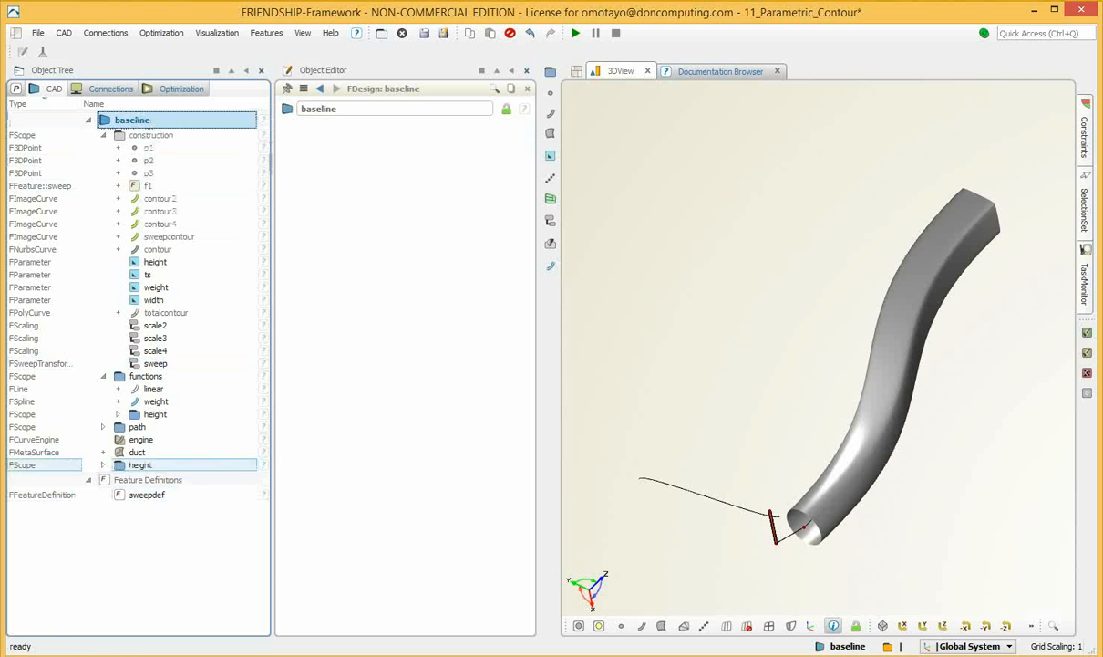
- Rename the duplicated scope to width and move it into the functions scope
{"action": "left_click", "coordinate": [140, 465]}
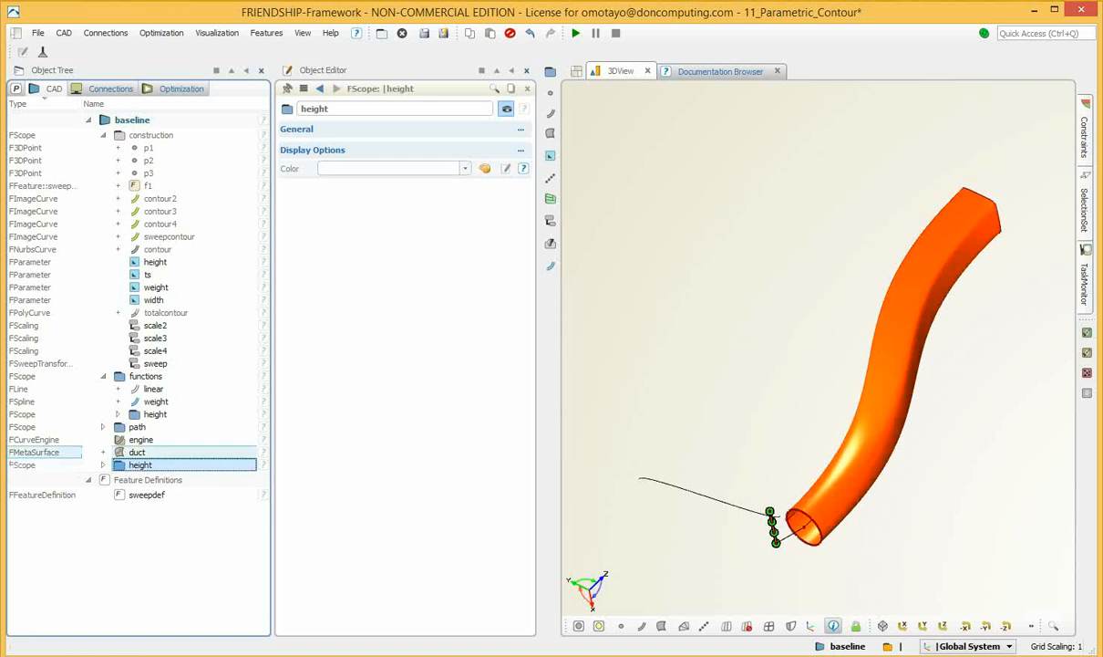
{"action": "double_click", "coordinate": [314, 109]}
{"action": "type", "text": "w"}
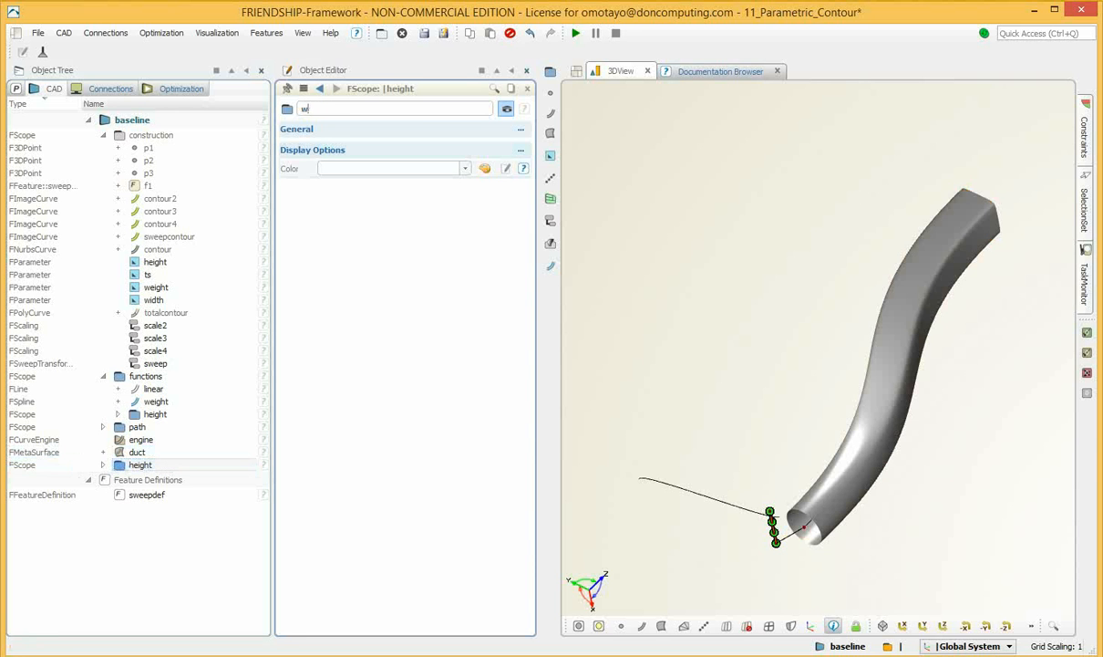
{"action": "type", "text": "idth"}
{"action": "key", "text": "Return"}
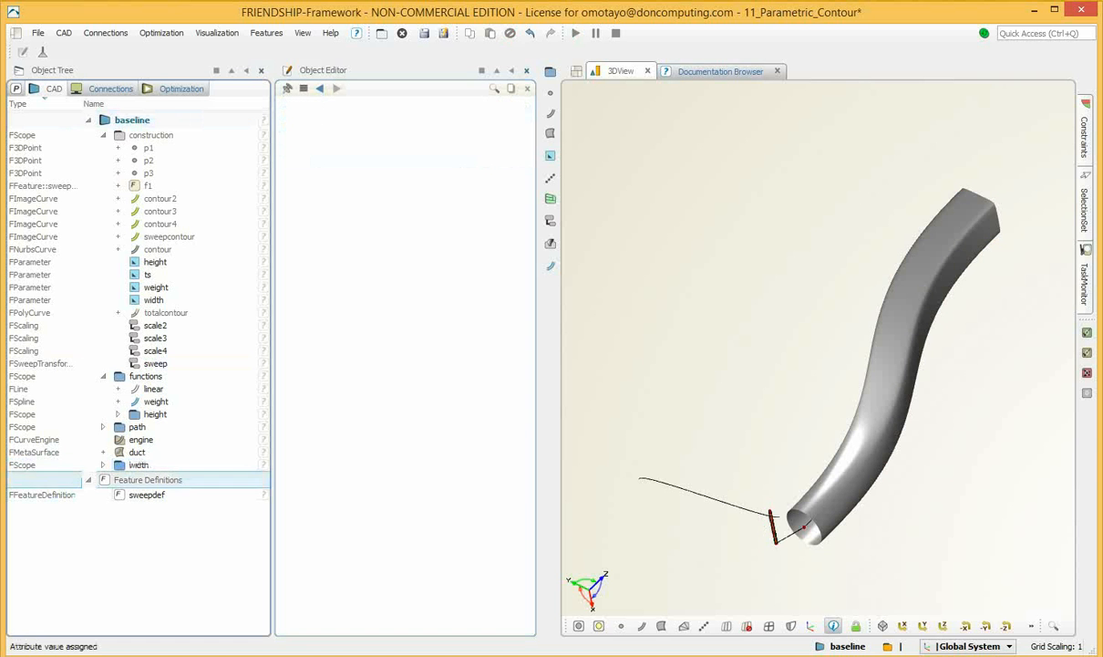
{"action": "left_click_drag", "start_coordinate": [143, 418], "coordinate": [144, 376]}
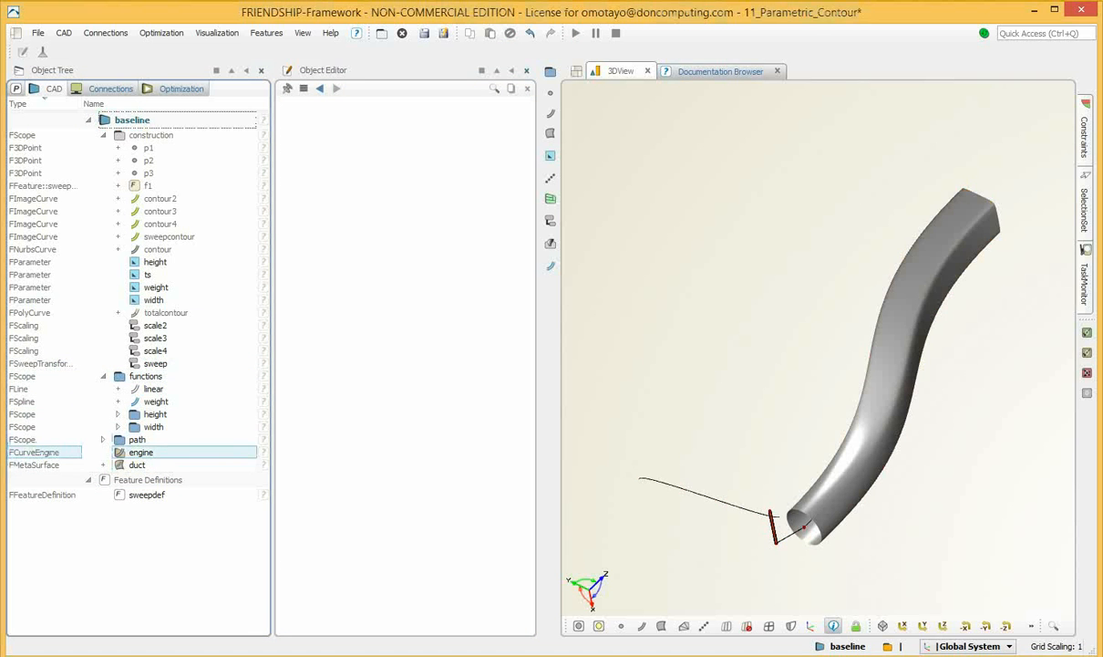
- Assign the width scope's curve to the curve engine's Width
{"action": "left_click", "coordinate": [143, 452]}
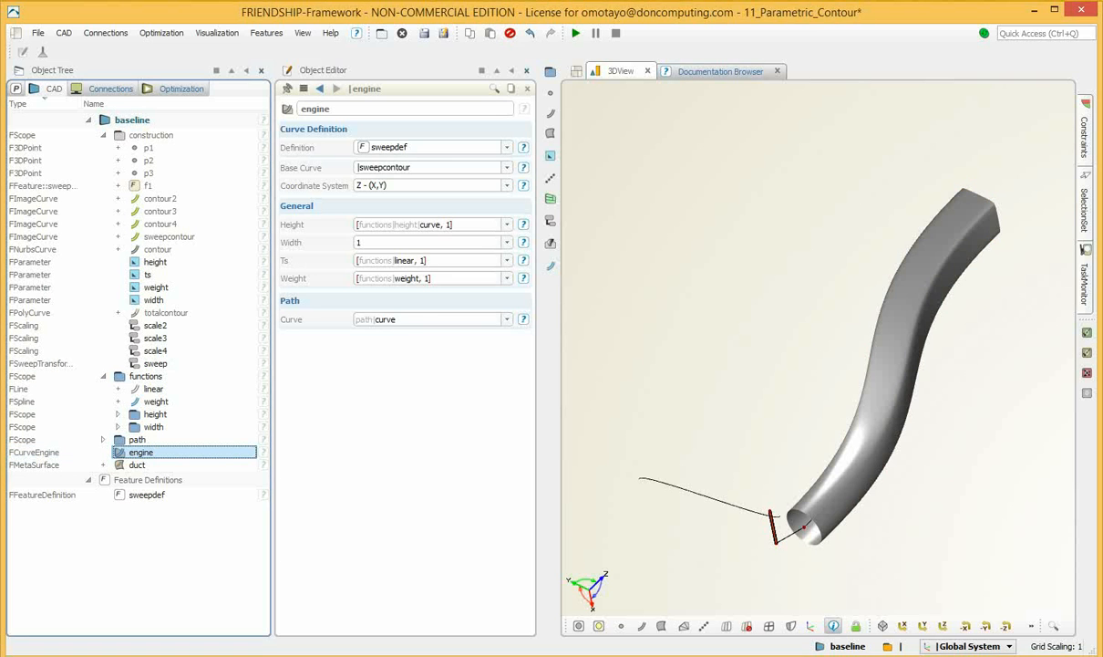
{"action": "left_click", "coordinate": [507, 242]}
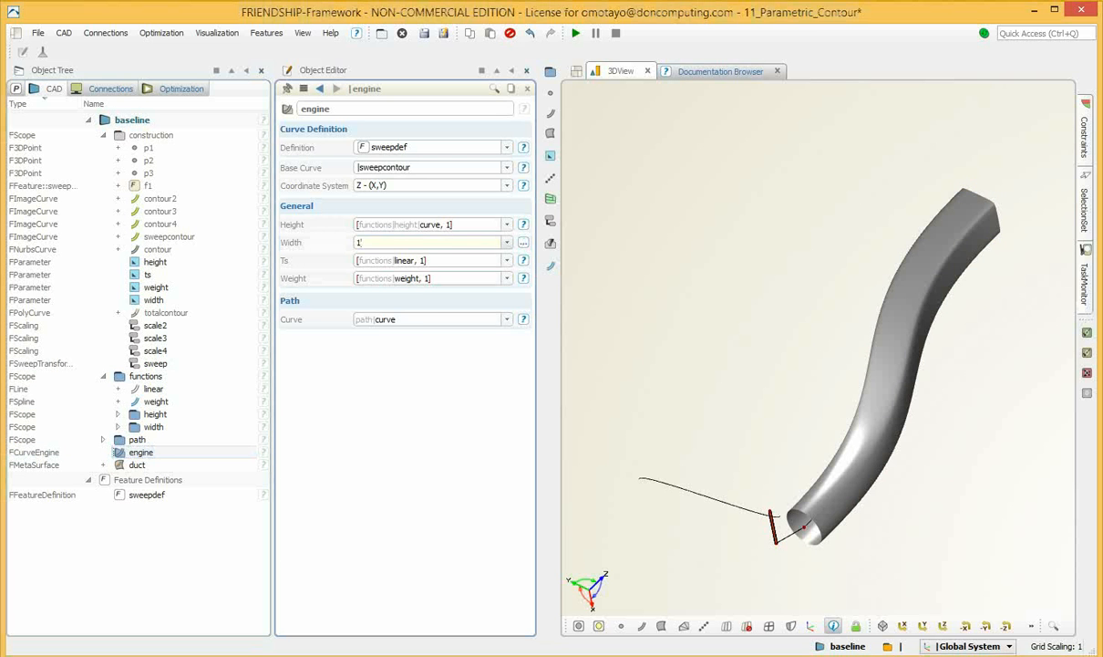
{"action": "scroll", "coordinate": [419, 301], "scroll_direction": "down", "scroll_amount": 3}
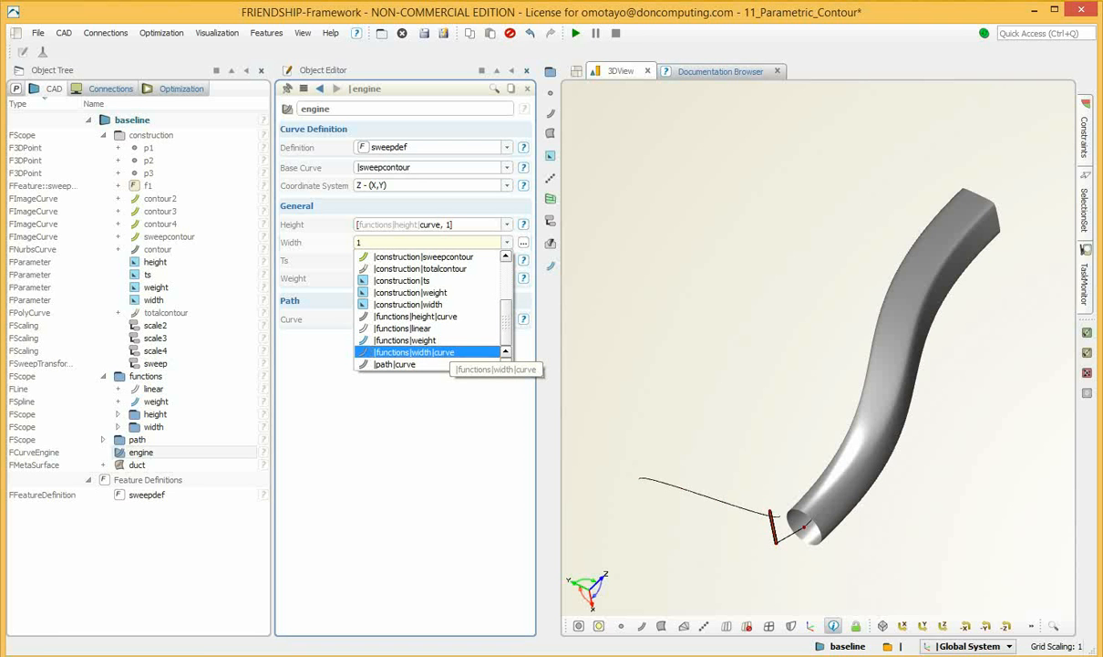
{"action": "left_click", "coordinate": [428, 352]}
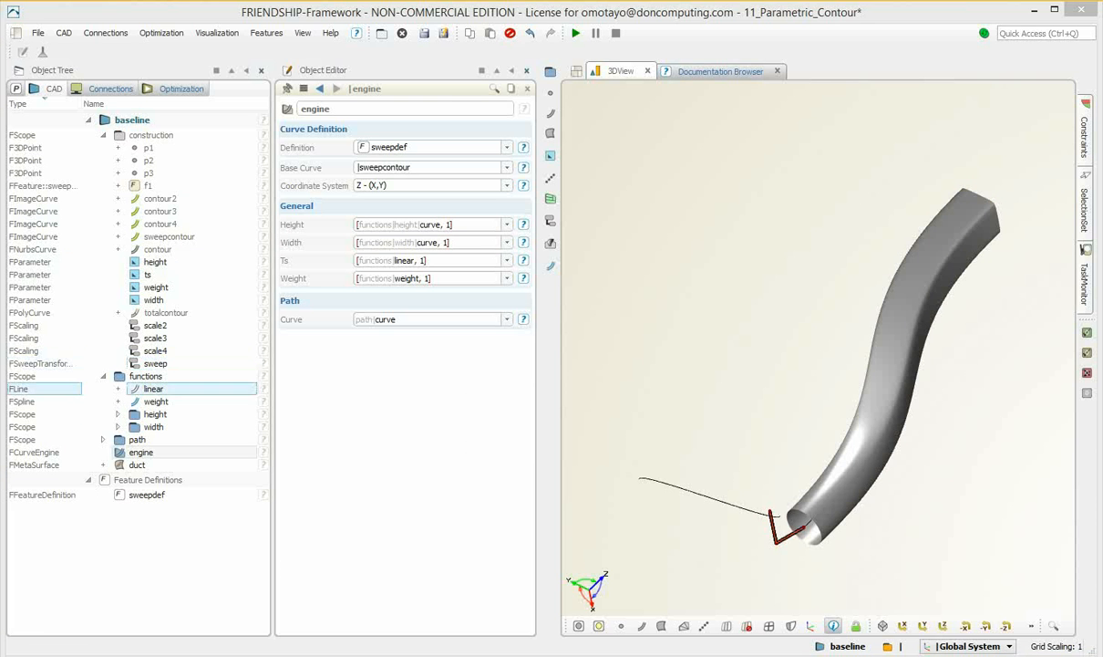
- Raise control point p02 of the height function's curve along Y to about 1.34
{"action": "left_click", "coordinate": [155, 414]}
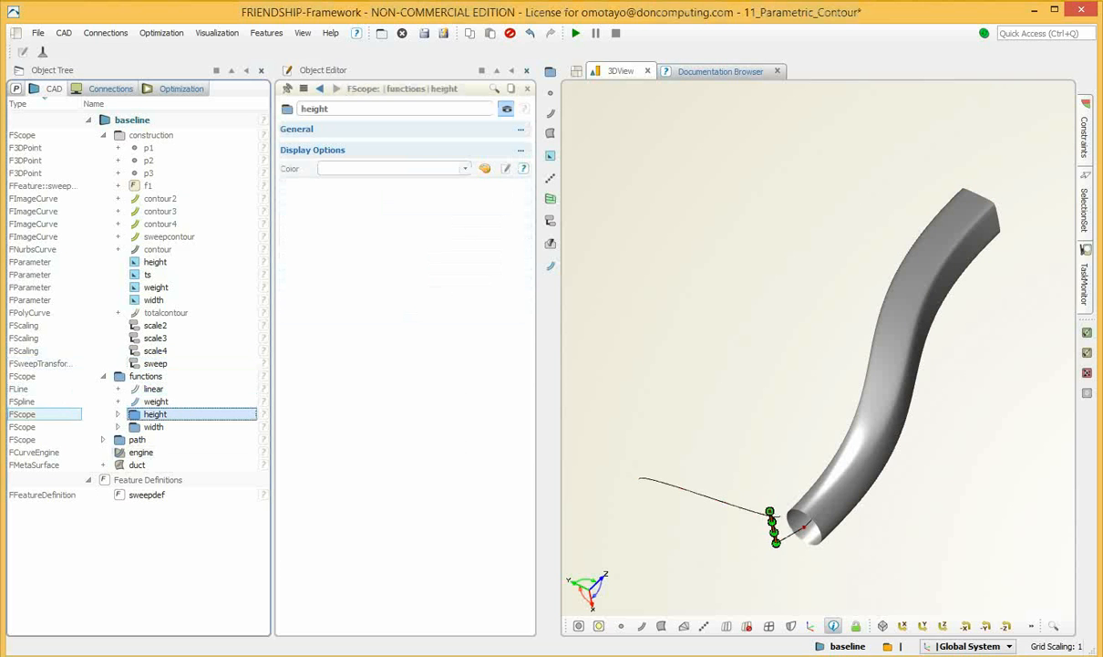
{"action": "left_click", "coordinate": [118, 414]}
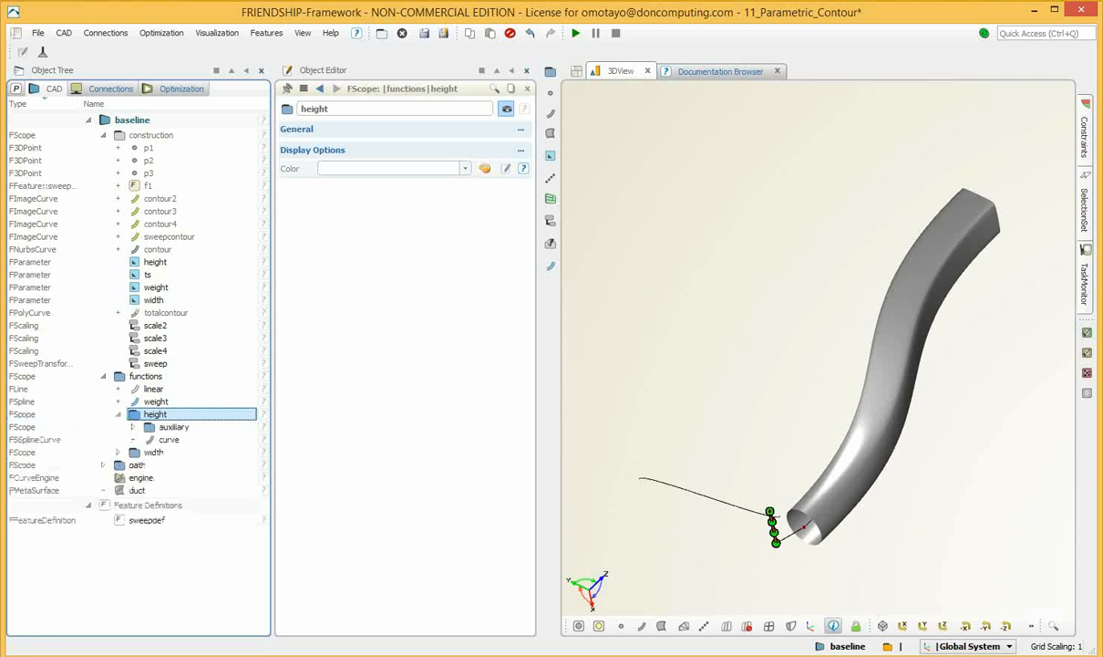
{"action": "left_click", "coordinate": [169, 440]}
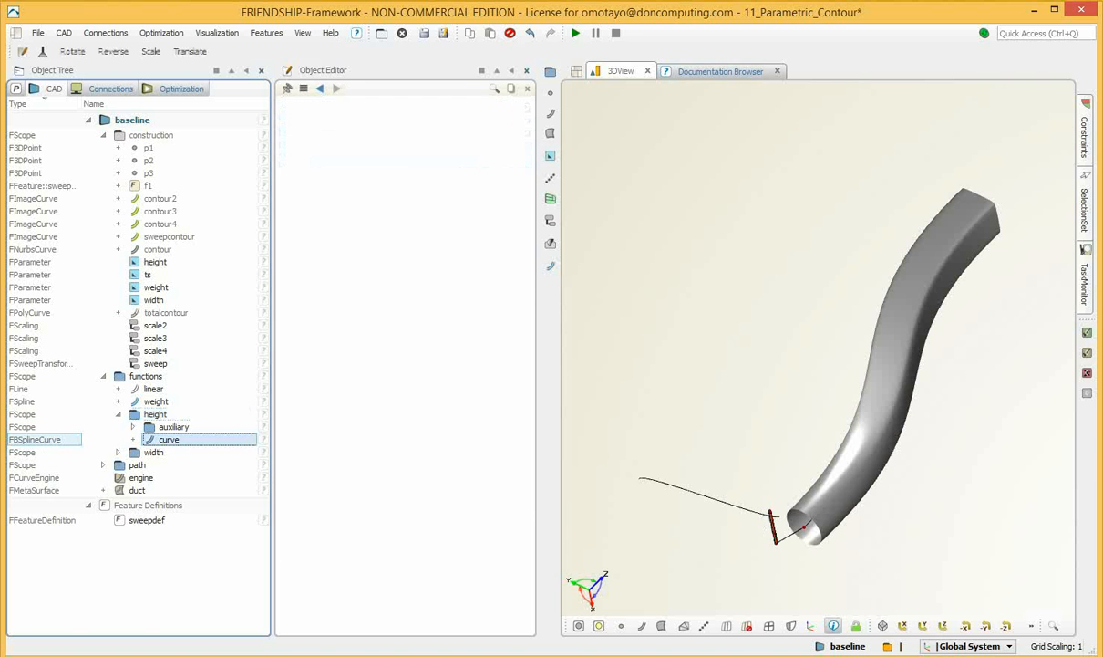
{"action": "left_click", "coordinate": [173, 427]}
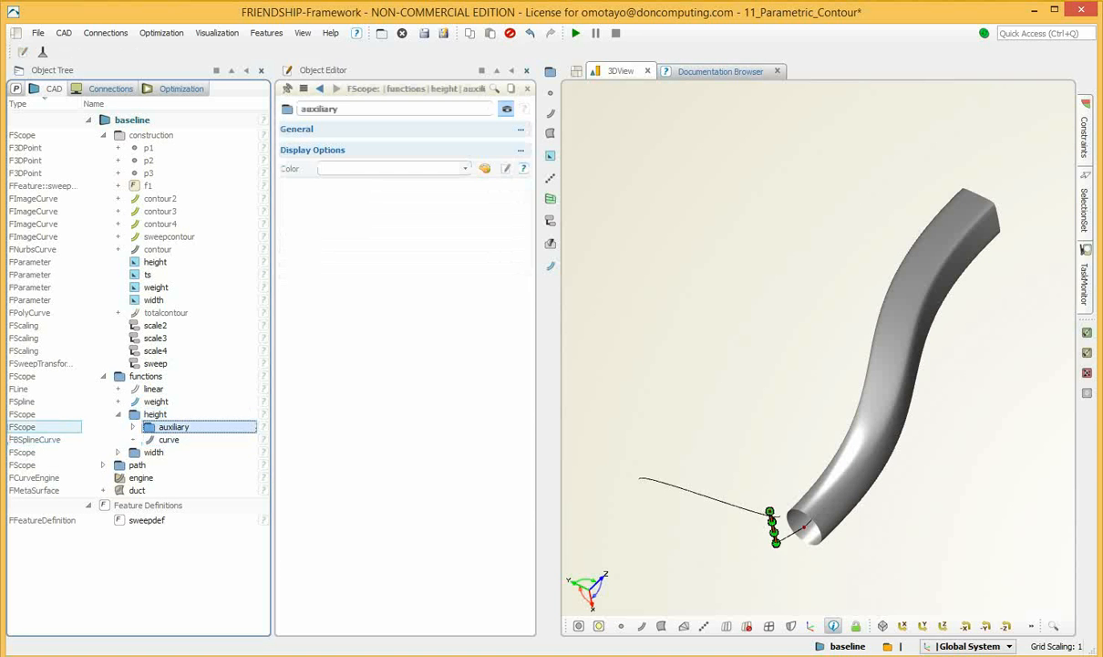
{"action": "left_click", "coordinate": [133, 427]}
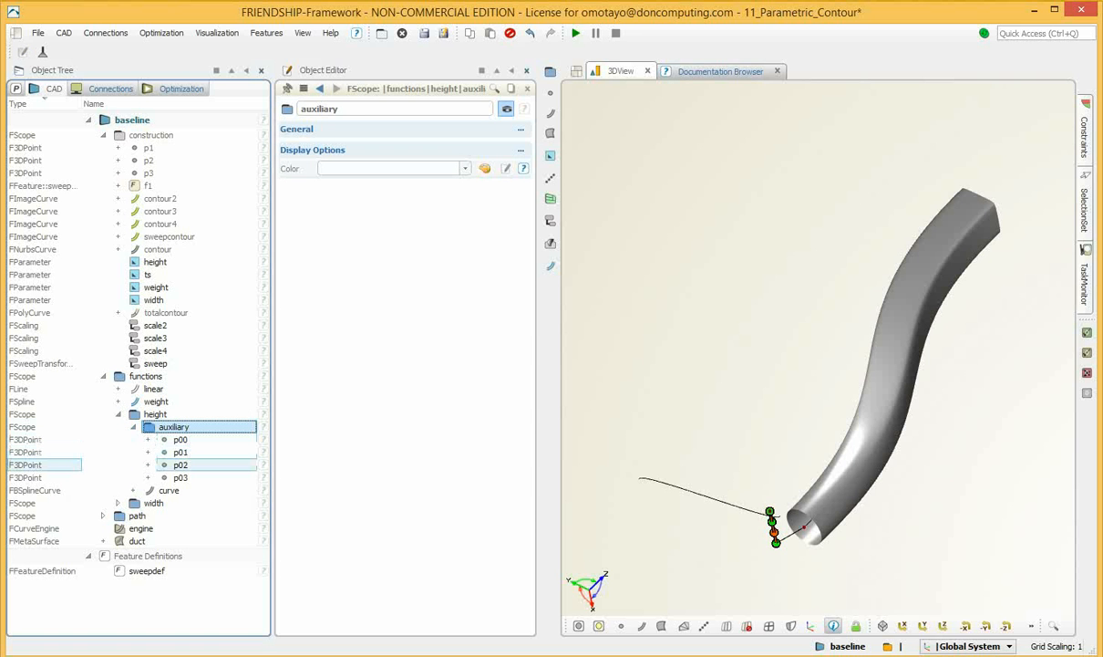
{"action": "left_click", "coordinate": [181, 465]}
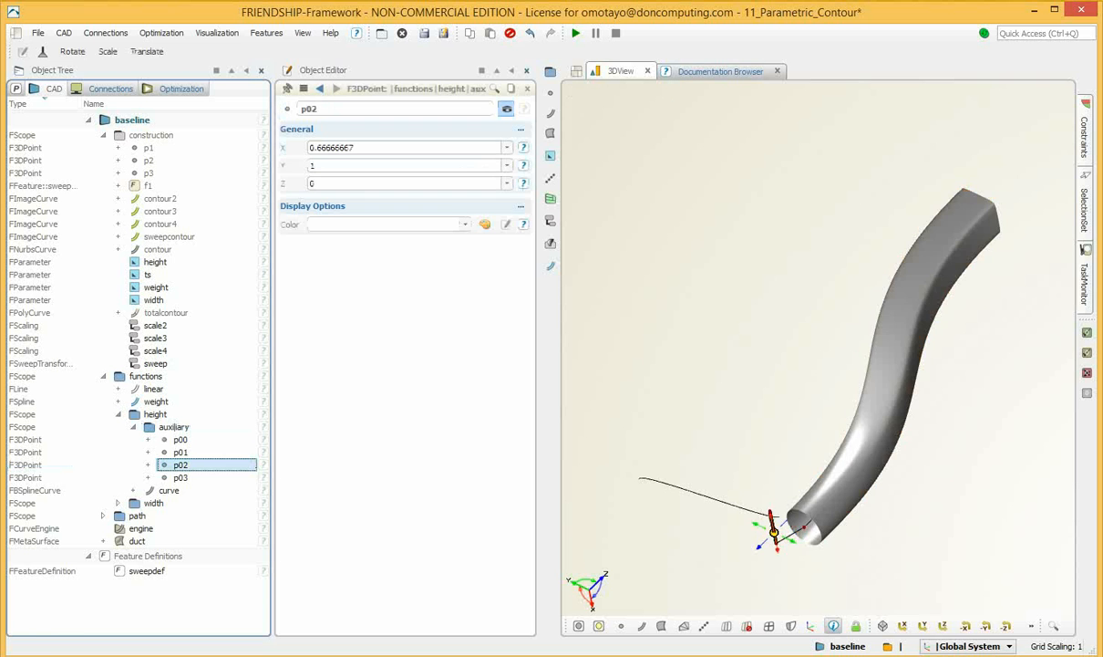
{"action": "scroll", "coordinate": [827, 546], "scroll_direction": "up", "scroll_amount": 5}
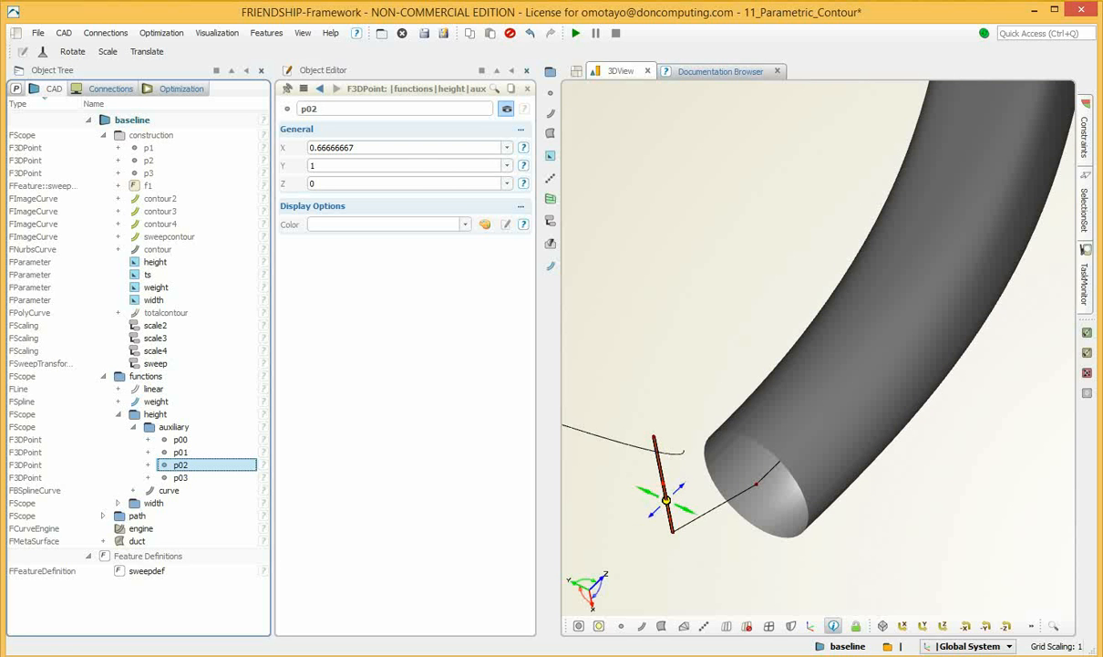
{"action": "left_click_drag", "start_coordinate": [682, 507], "coordinate": [645, 490]}
{"action": "scroll", "coordinate": [631, 482], "scroll_direction": "up", "scroll_amount": 3}
{"action": "scroll", "coordinate": [631, 482], "scroll_direction": "down", "scroll_amount": 8}
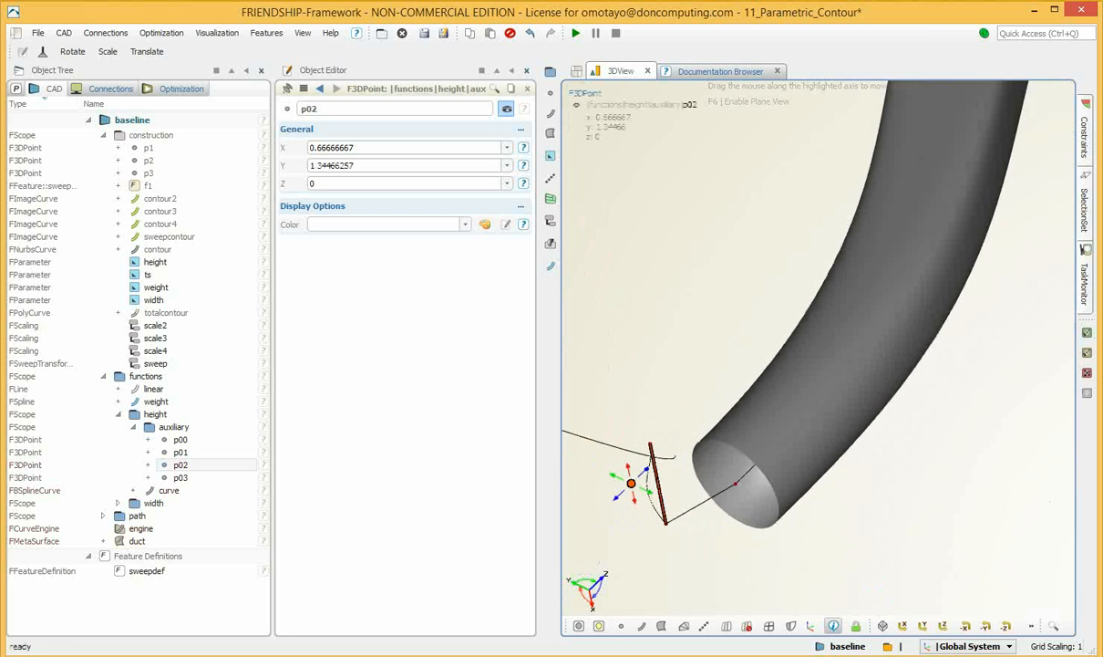
{"action": "mouse_move", "coordinate": [615, 473]}
{"action": "left_mouse_down"}
{"action": "mouse_move", "coordinate": [595, 465]}
{"action": "mouse_move", "coordinate": [642, 492]}
{"action": "mouse_move", "coordinate": [615, 480]}
{"action": "left_mouse_up"}
- Raise the height function's end control point p03 along Y to about 2.14
{"action": "left_click", "coordinate": [182, 478]}
{"action": "left_click_drag", "start_coordinate": [784, 383], "coordinate": [785, 433]}
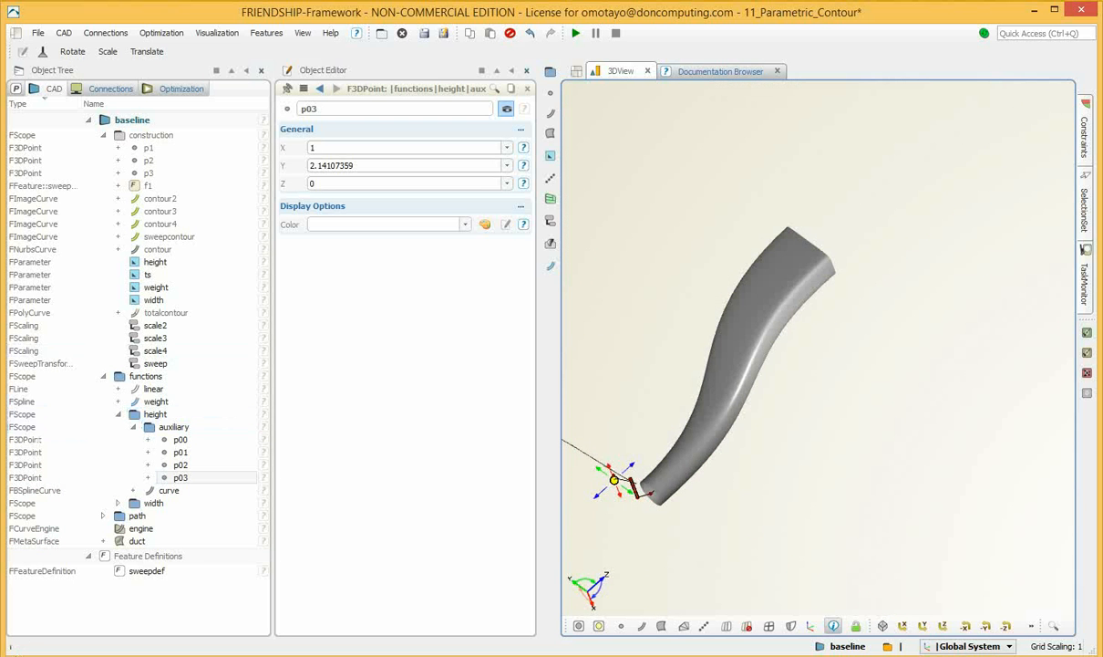
{"action": "left_click", "coordinate": [133, 427]}
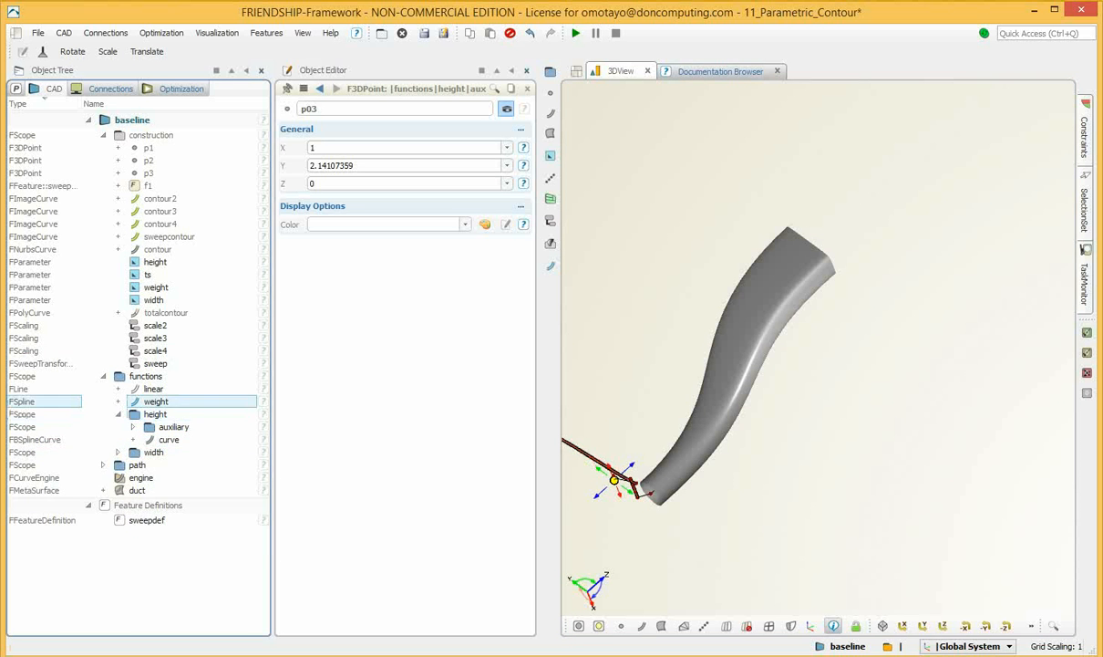
{"action": "left_click", "coordinate": [119, 402]}
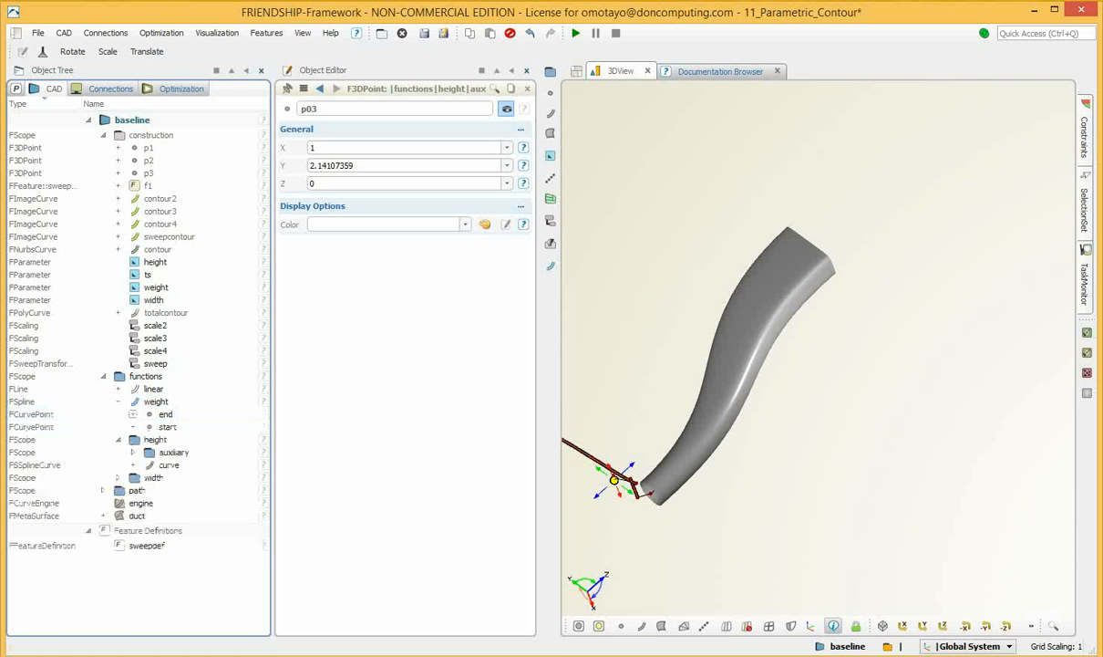
{"action": "left_click", "coordinate": [155, 401]}
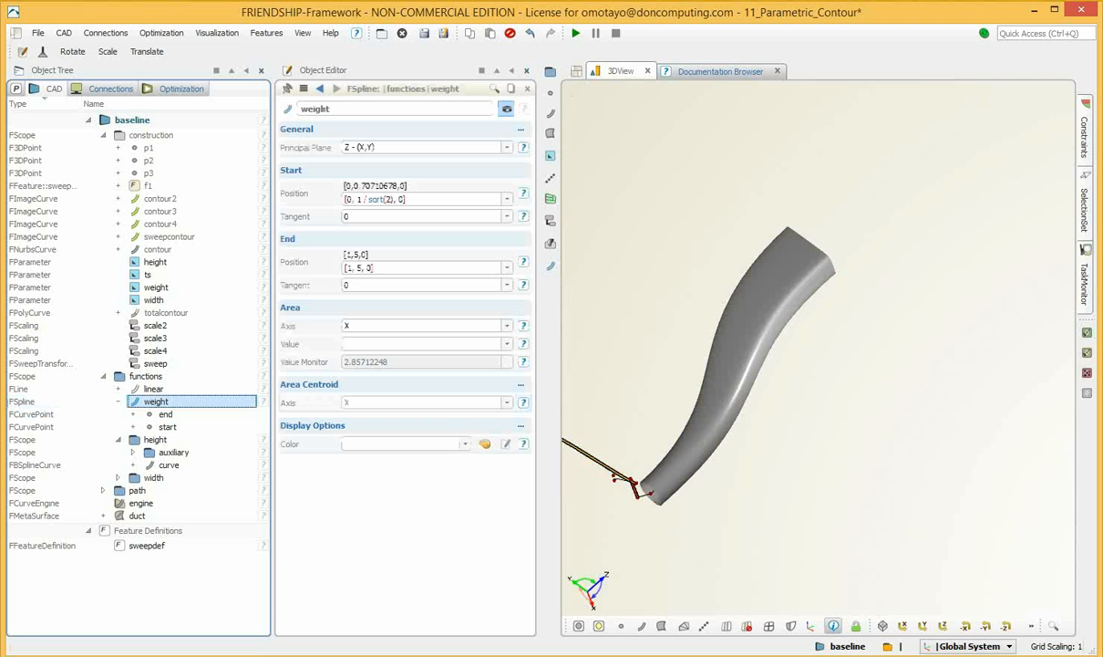
- Raise the width function's end control point p03 along Y to widen the duct's outlet
{"action": "middle_click_drag", "start_coordinate": [679, 385], "coordinate": [775, 346]}
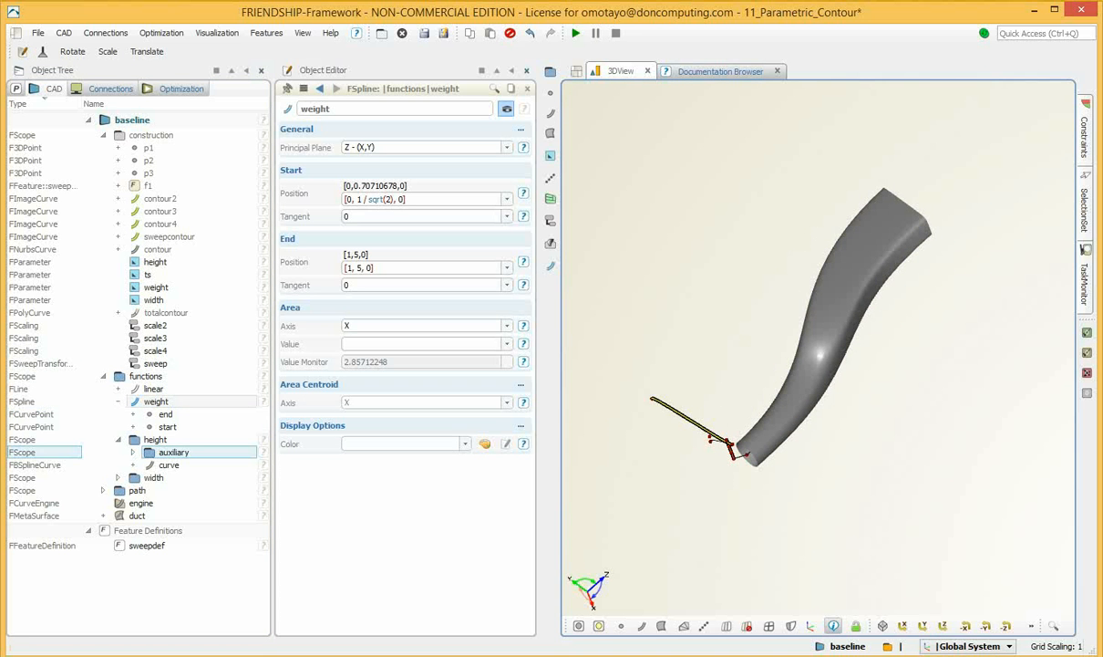
{"action": "left_click", "coordinate": [153, 477]}
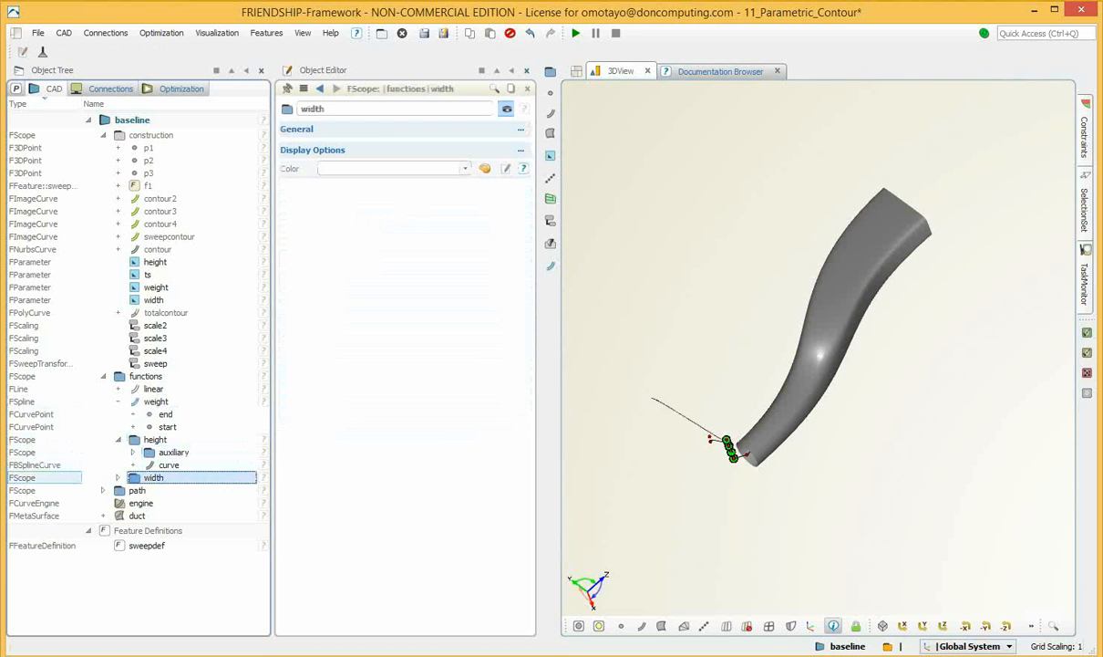
{"action": "left_click", "coordinate": [117, 476]}
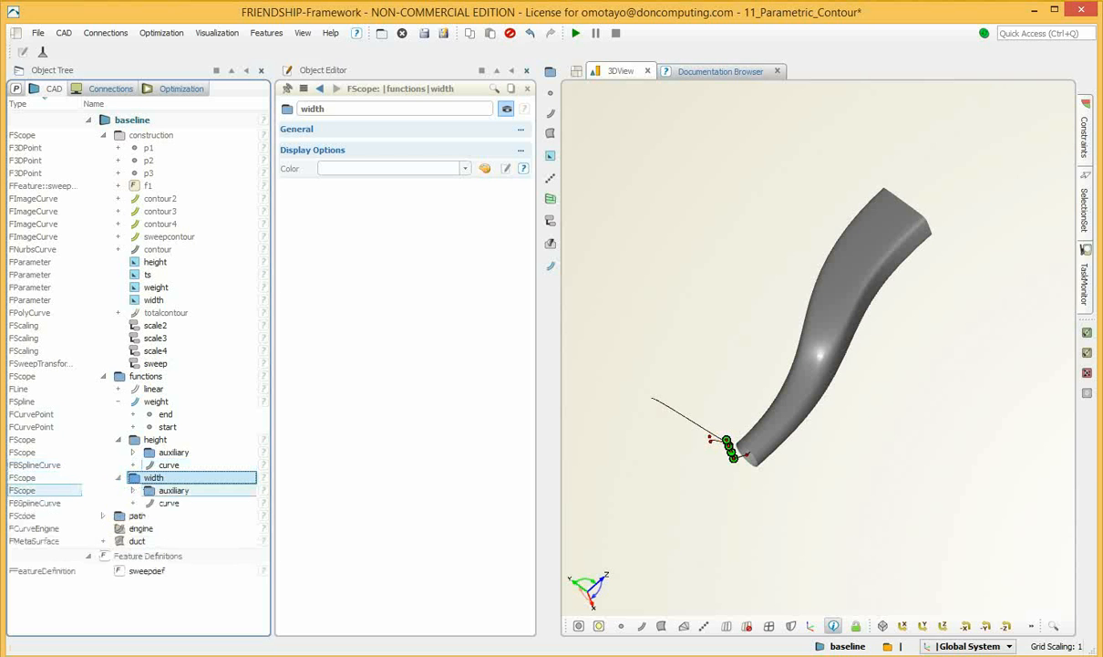
{"action": "left_click", "coordinate": [173, 490]}
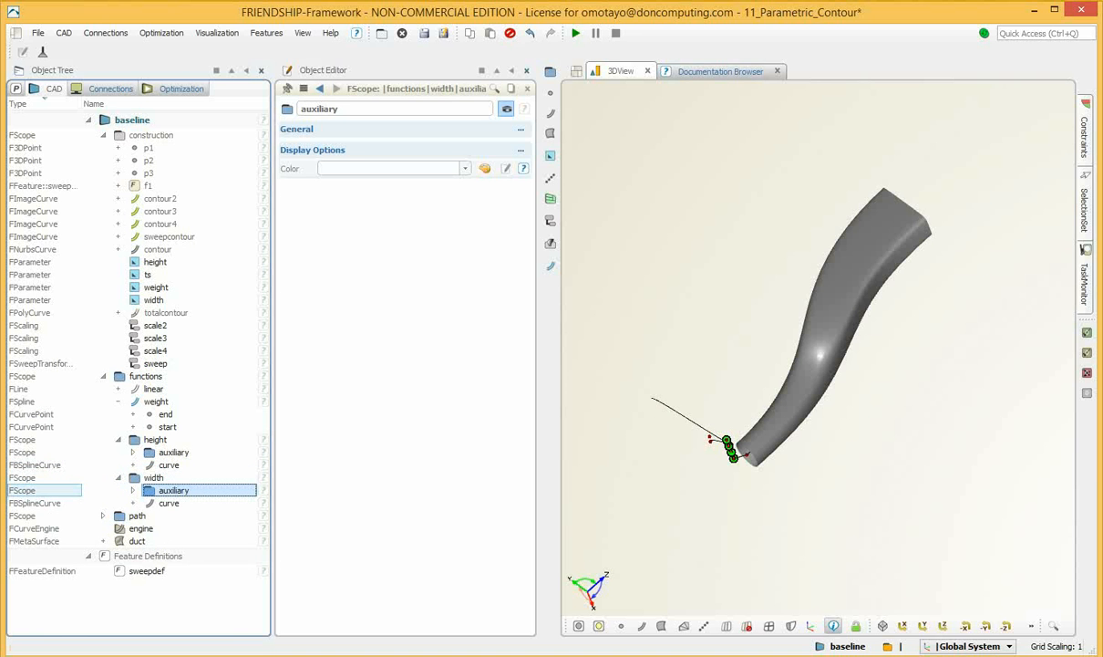
{"action": "left_click", "coordinate": [133, 491]}
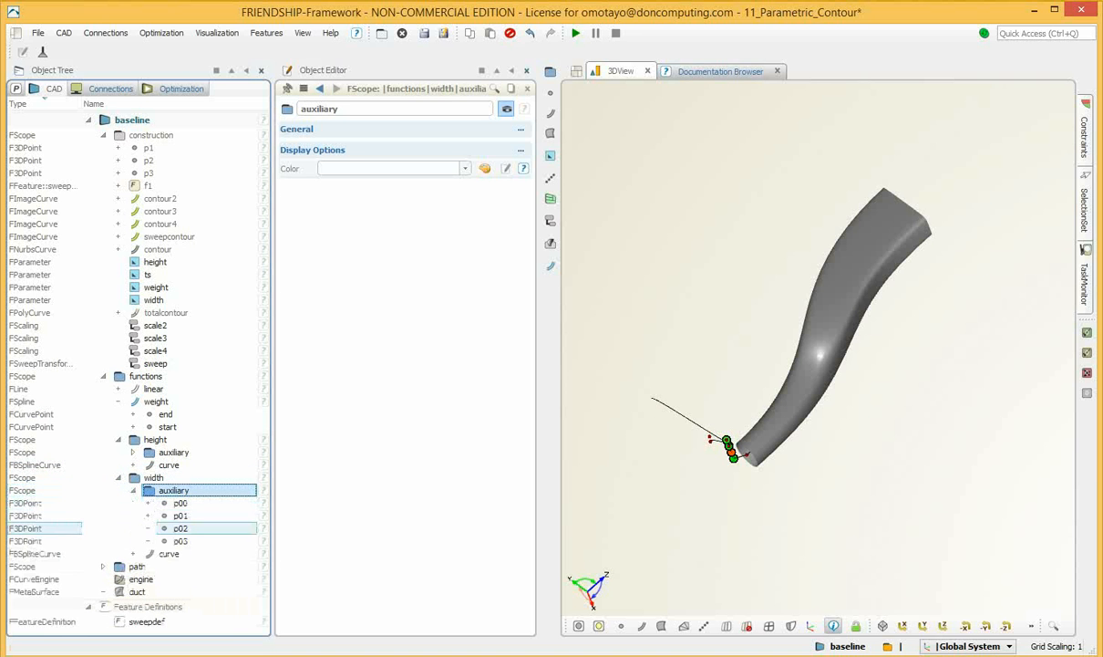
{"action": "left_click", "coordinate": [180, 528]}
{"action": "left_click", "coordinate": [180, 541]}
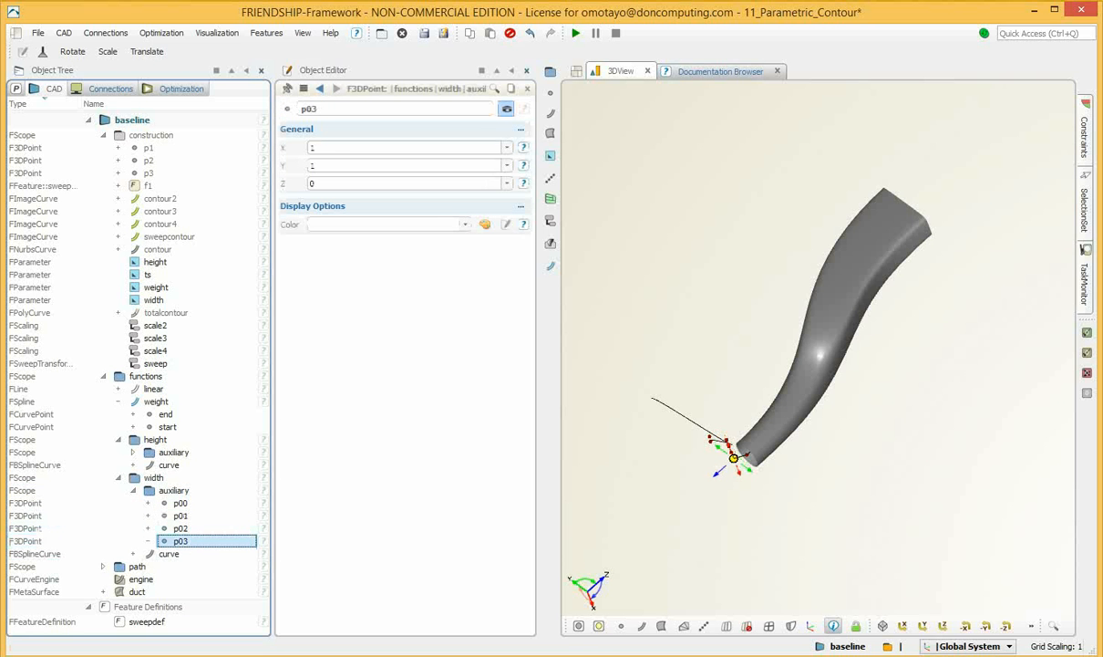
{"action": "mouse_move", "coordinate": [734, 458]}
{"action": "left_mouse_down"}
{"action": "mouse_move", "coordinate": [756, 474]}
{"action": "mouse_move", "coordinate": [707, 439]}
{"action": "mouse_move", "coordinate": [718, 446]}
{"action": "left_mouse_up"}
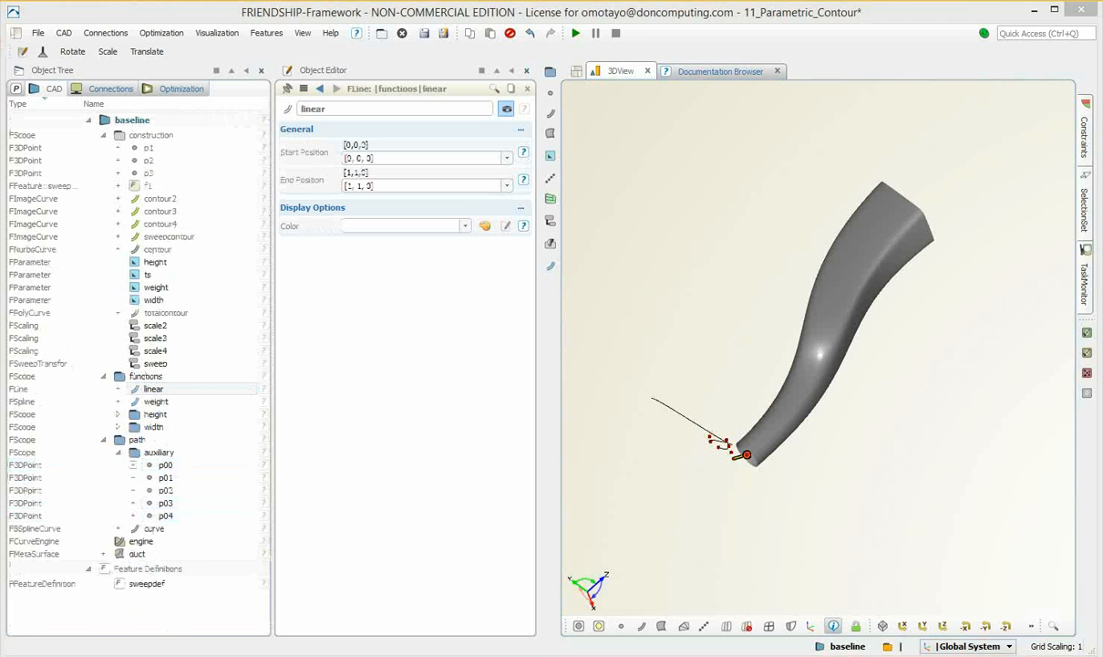
- Move the path's end control point p04 to a Y of about 2.34 and raise path point p03 along Y
{"action": "left_click", "coordinate": [166, 515]}
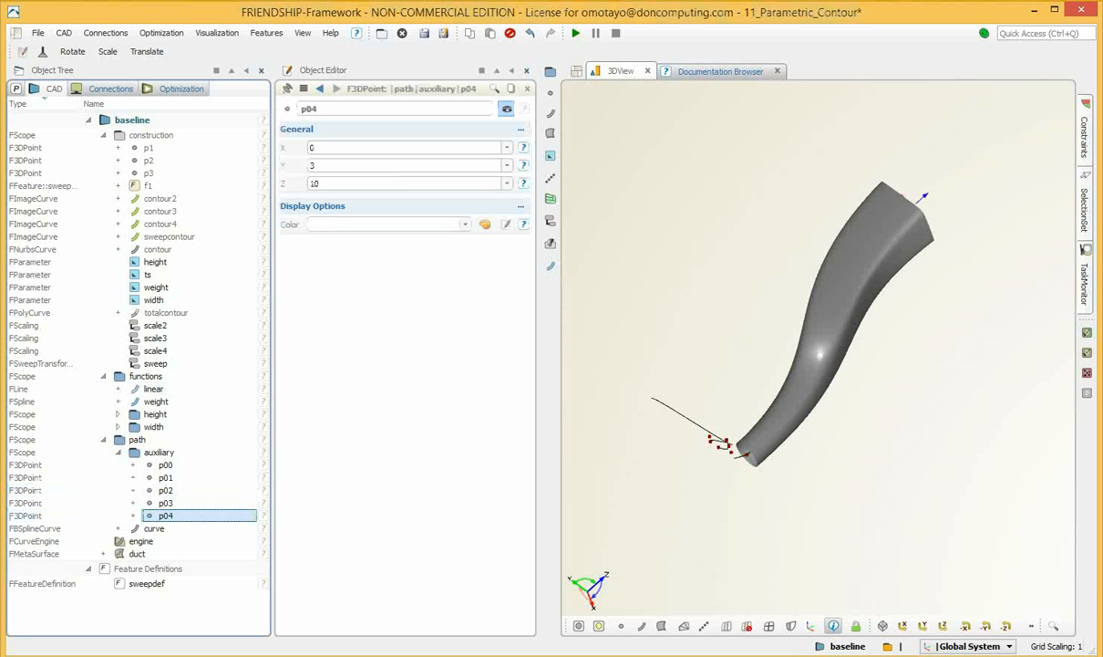
{"action": "left_click_drag", "start_coordinate": [802, 383], "coordinate": [682, 368]}
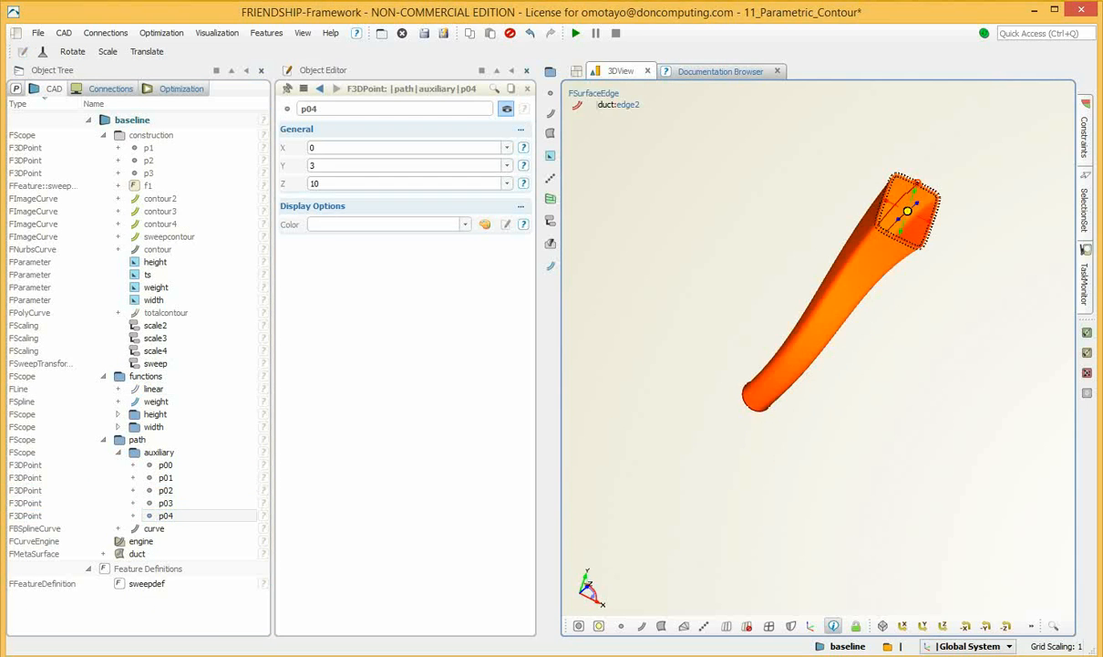
{"action": "left_click_drag", "start_coordinate": [915, 191], "coordinate": [920, 175]}
{"action": "left_click_drag", "start_coordinate": [638, 369], "coordinate": [658, 354]}
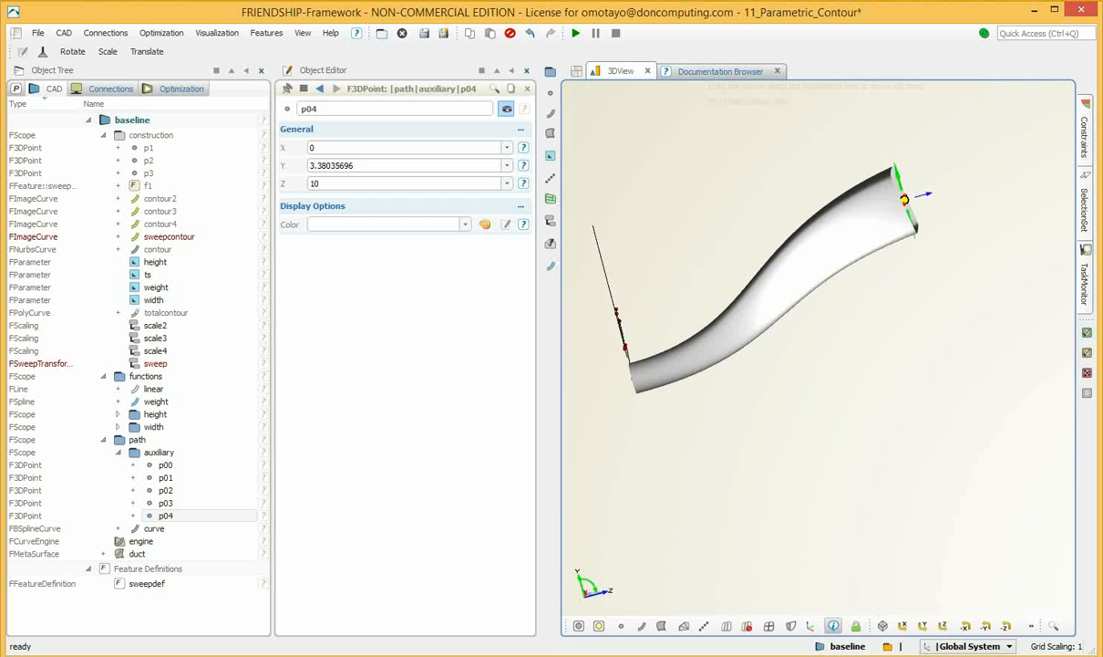
{"action": "left_click_drag", "start_coordinate": [904, 199], "coordinate": [912, 223]}
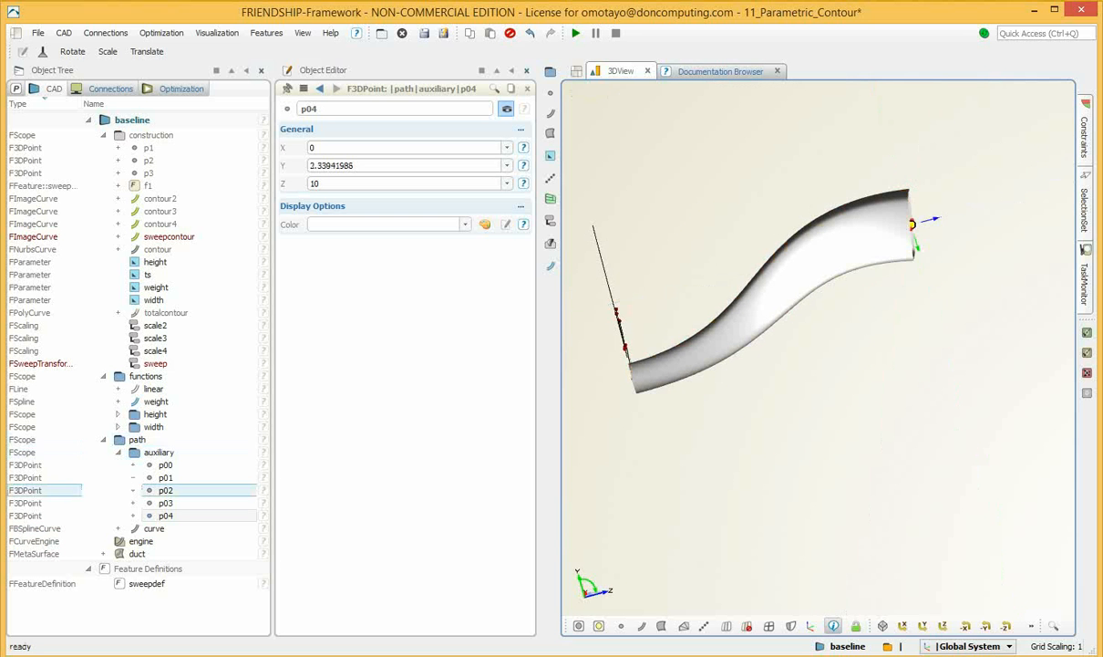
{"action": "left_click", "coordinate": [166, 503]}
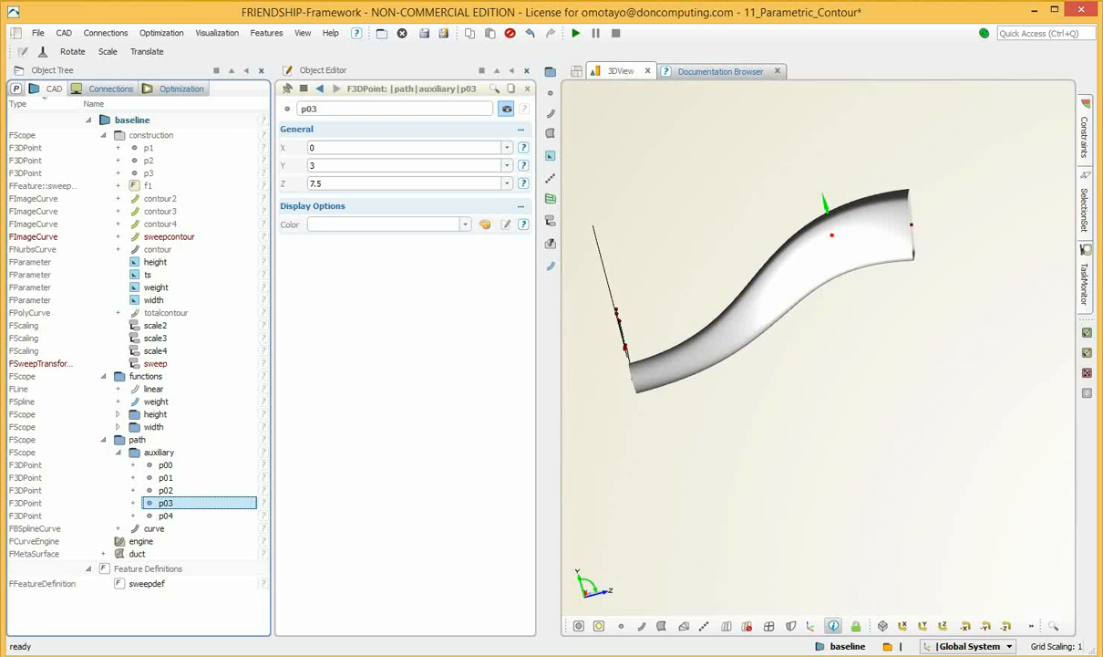
{"action": "left_click_drag", "start_coordinate": [824, 204], "coordinate": [820, 187]}
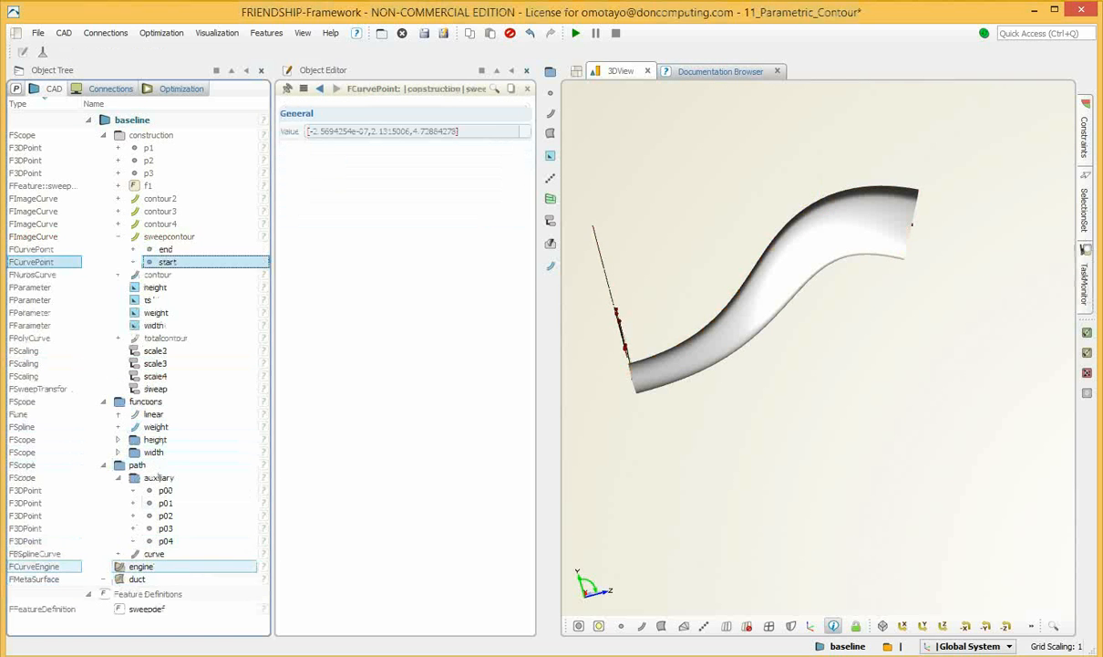
- Examine the curve engine's function assignments and the reshaped duct surface from several angles
{"action": "left_click", "coordinate": [141, 566]}
{"action": "left_click", "coordinate": [118, 553]}
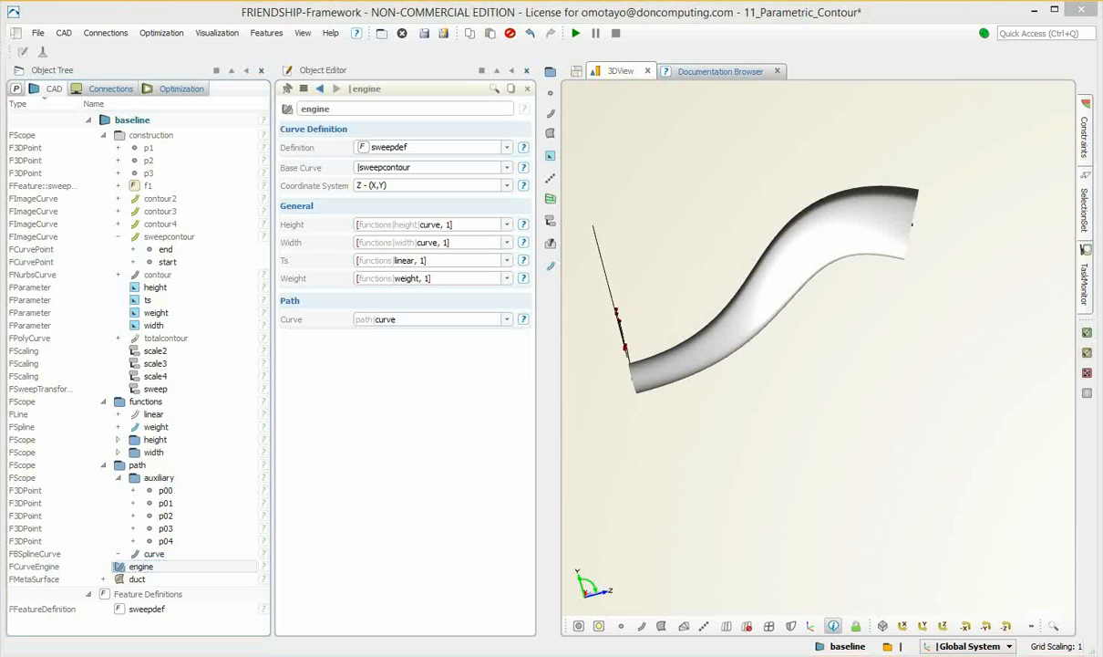
{"action": "left_click_drag", "start_coordinate": [771, 267], "coordinate": [908, 419]}
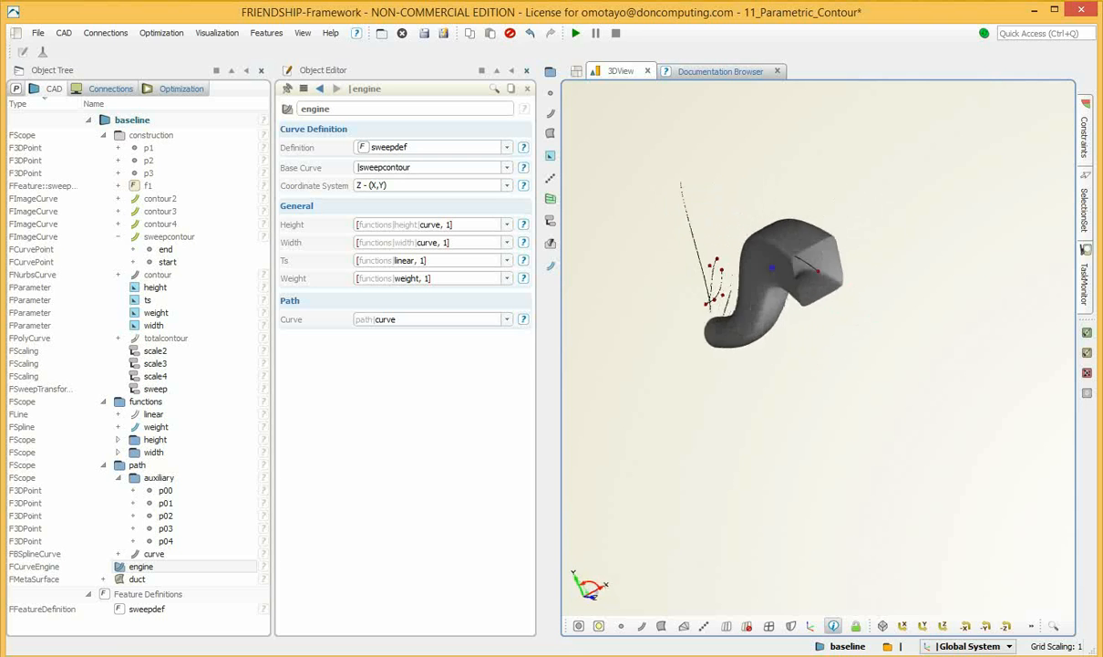
{"action": "left_click_drag", "start_coordinate": [821, 365], "coordinate": [848, 351]}
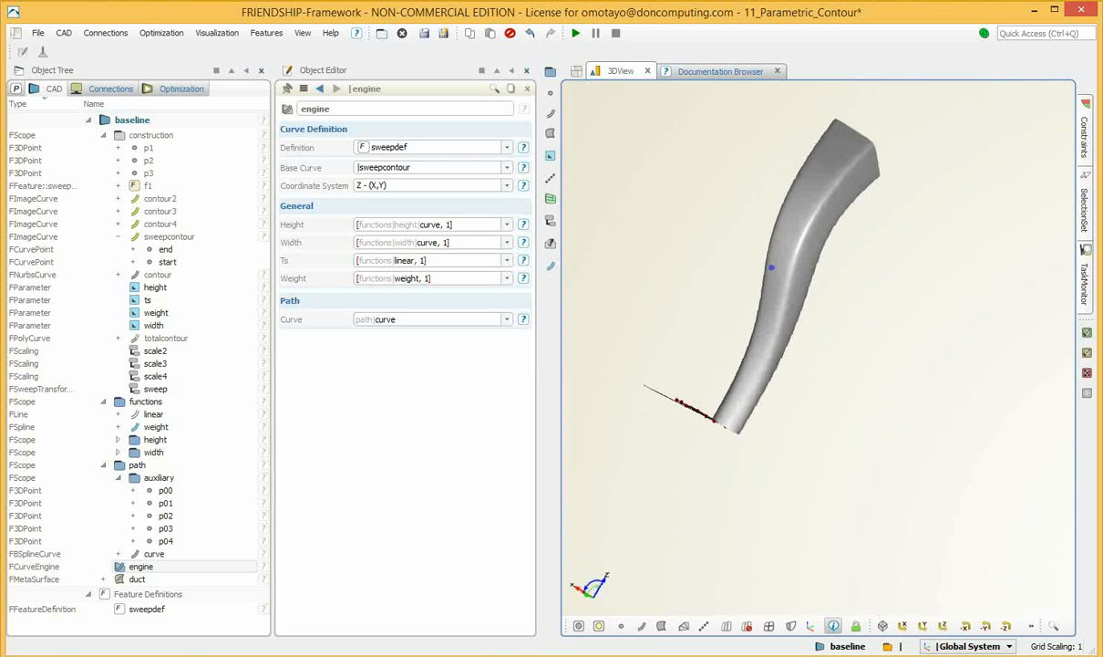